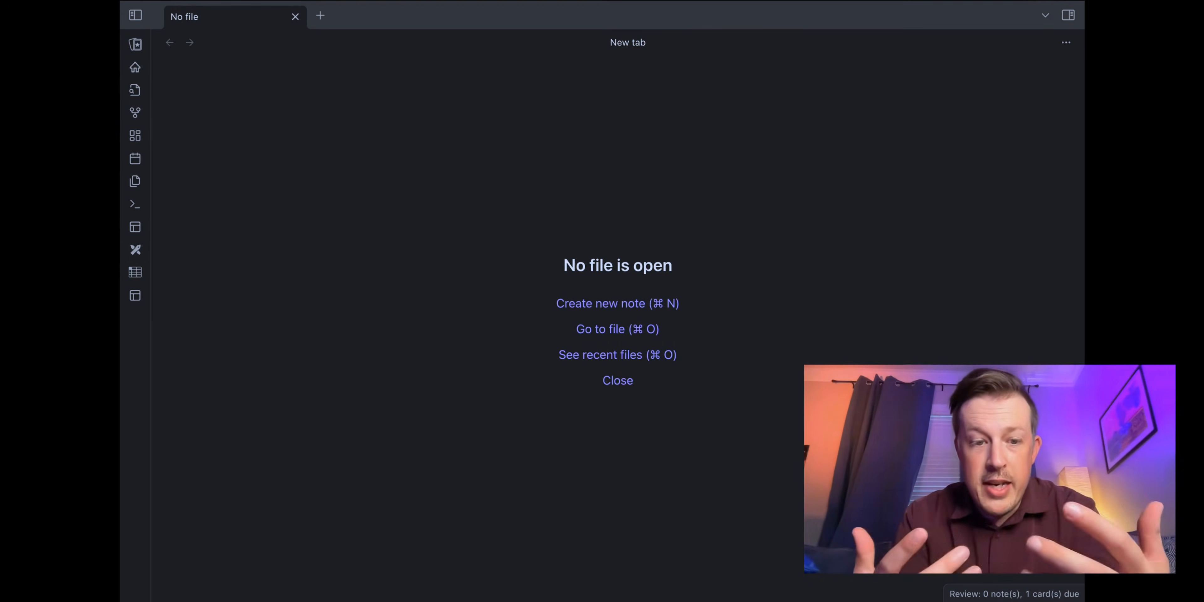
Step: Create a new note titled "Footnote Example File"
key("super+n")
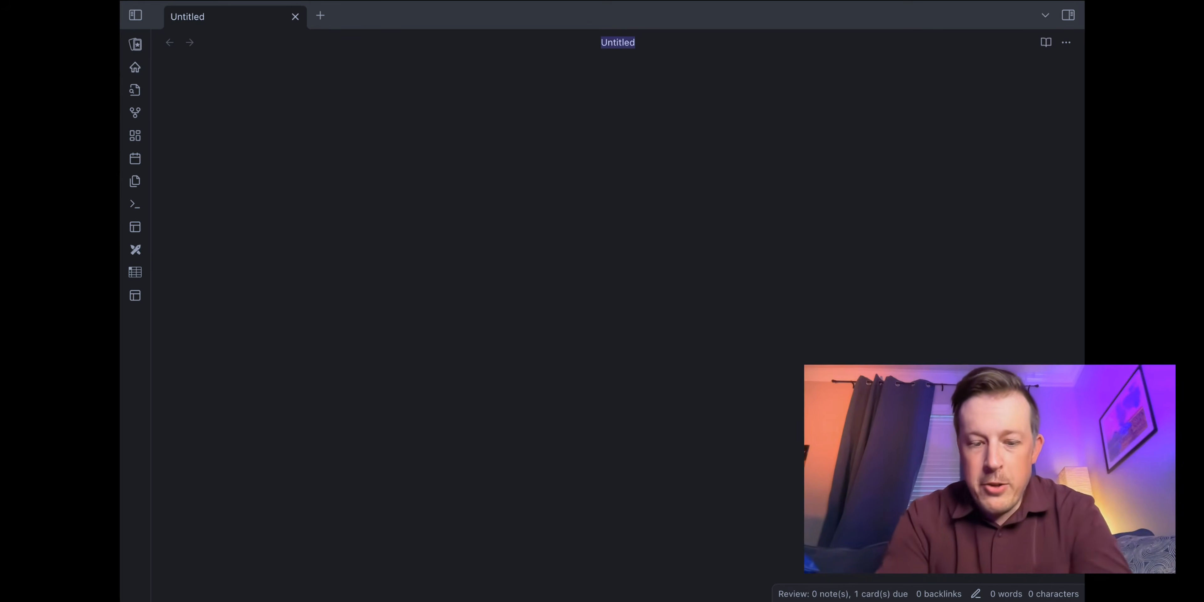
type("Foot")
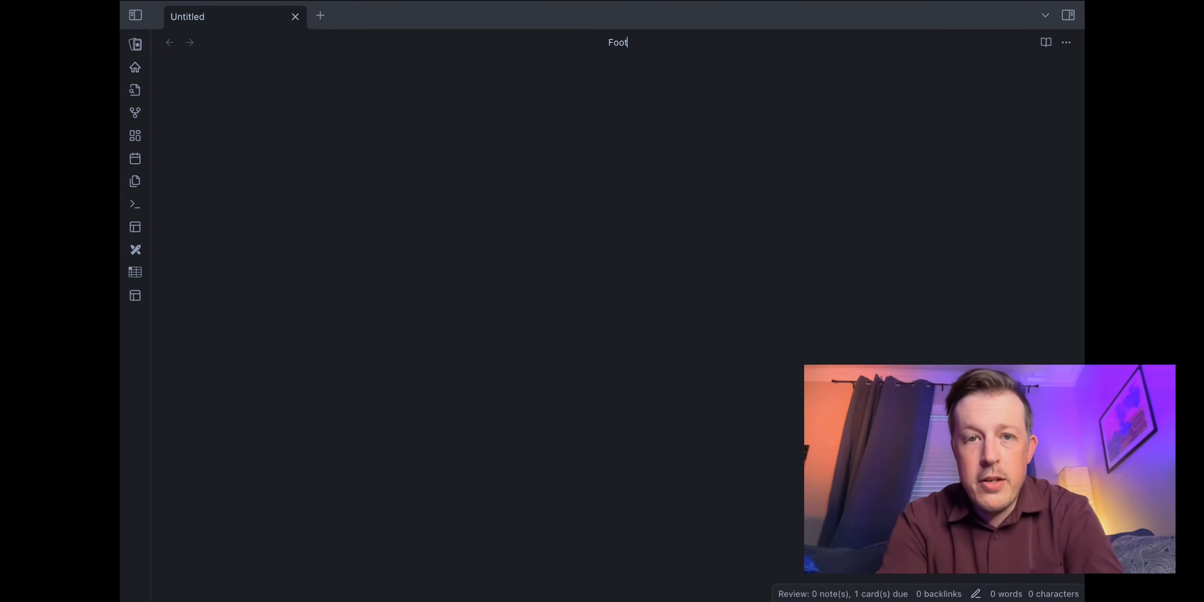
type("note Example File")
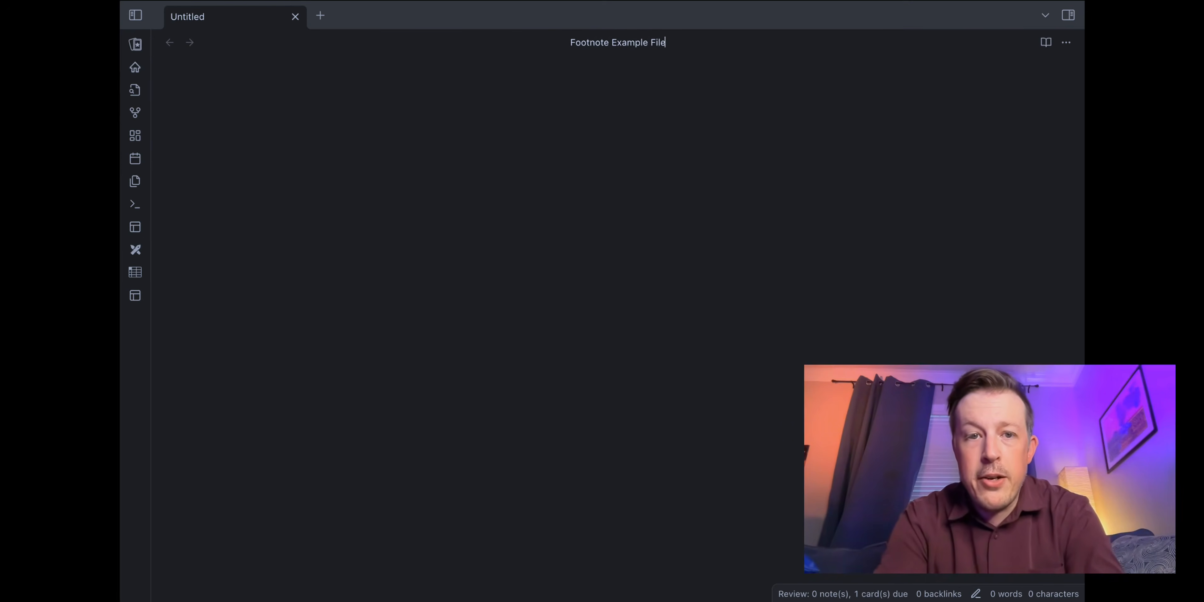
key("Return")
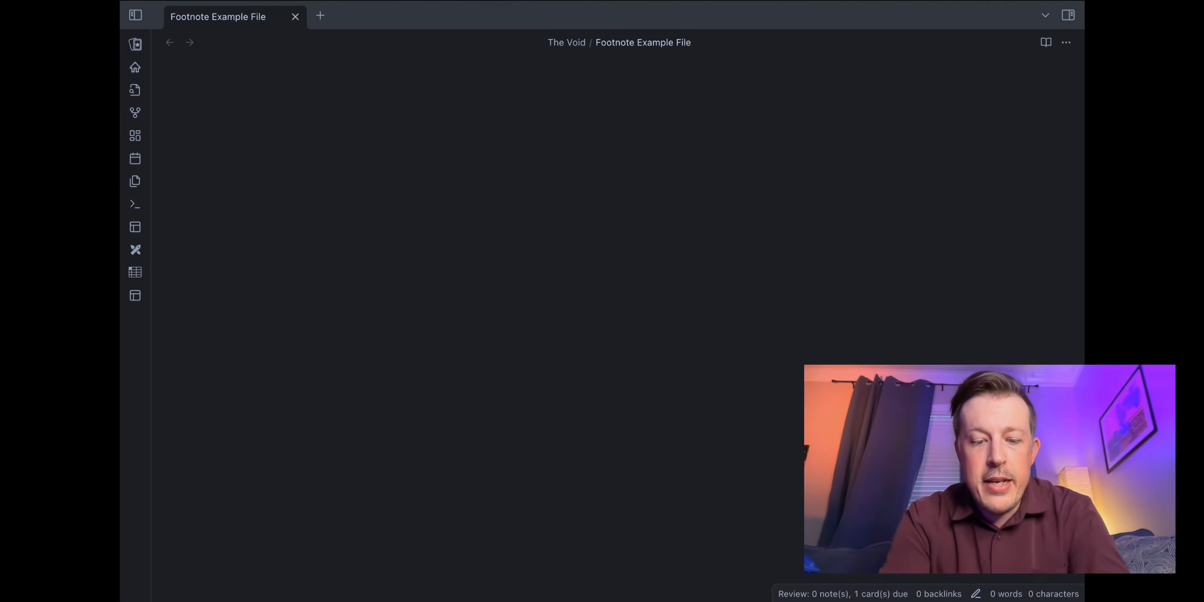
Step: Write "We have an example sentence here." in the note body, followed directly by the footnote reference [^1]
type("We h")
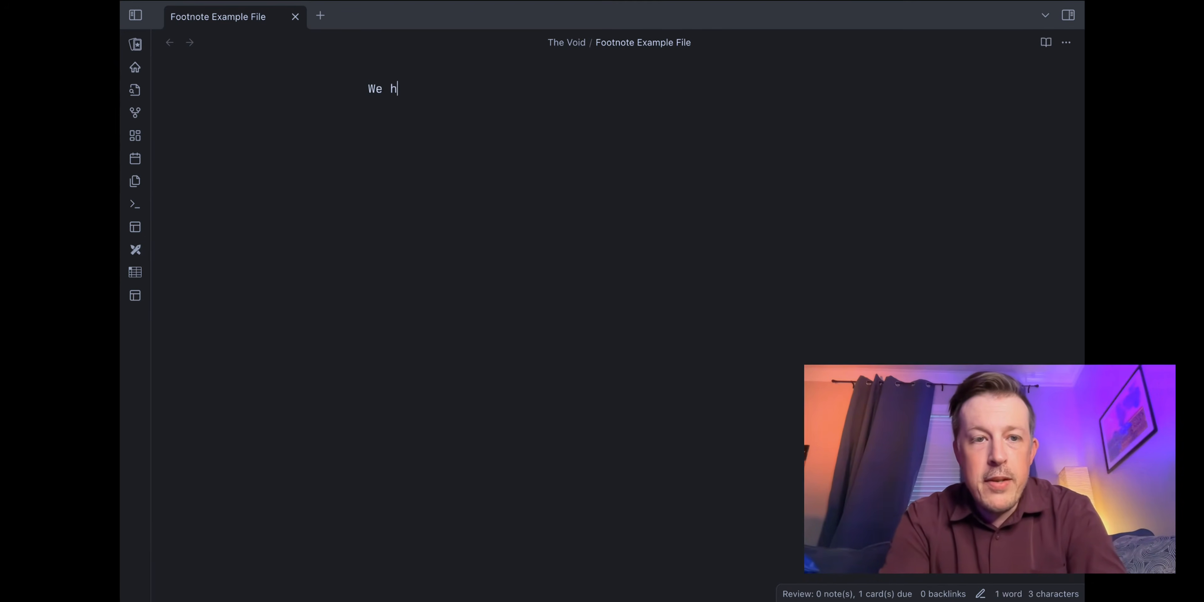
type("ave an exam")
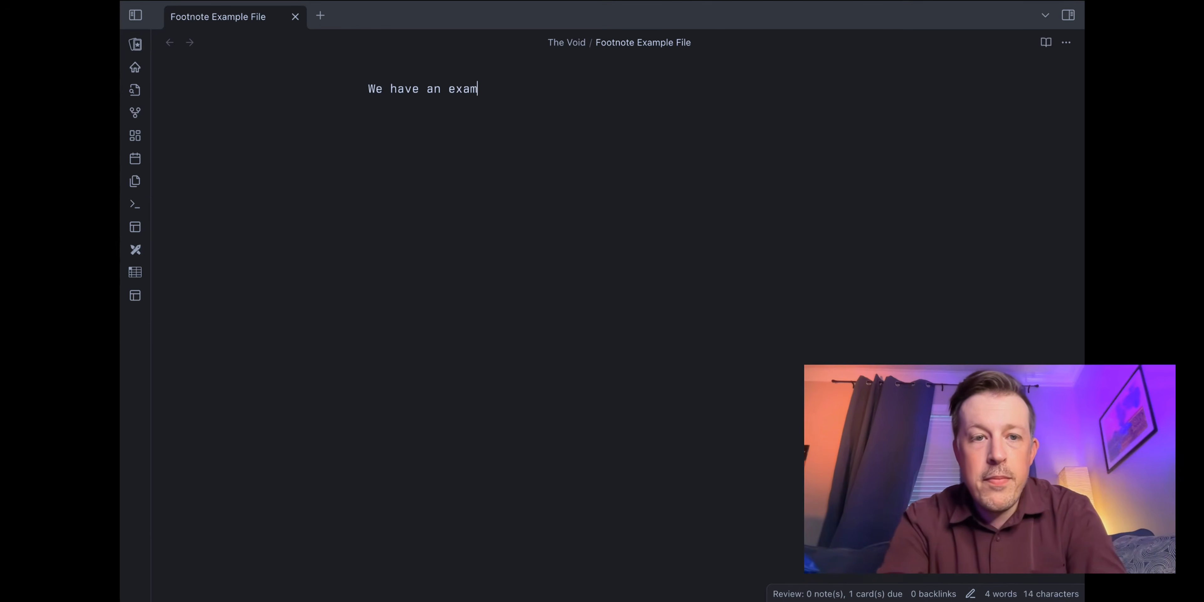
type("ple sentence here.")
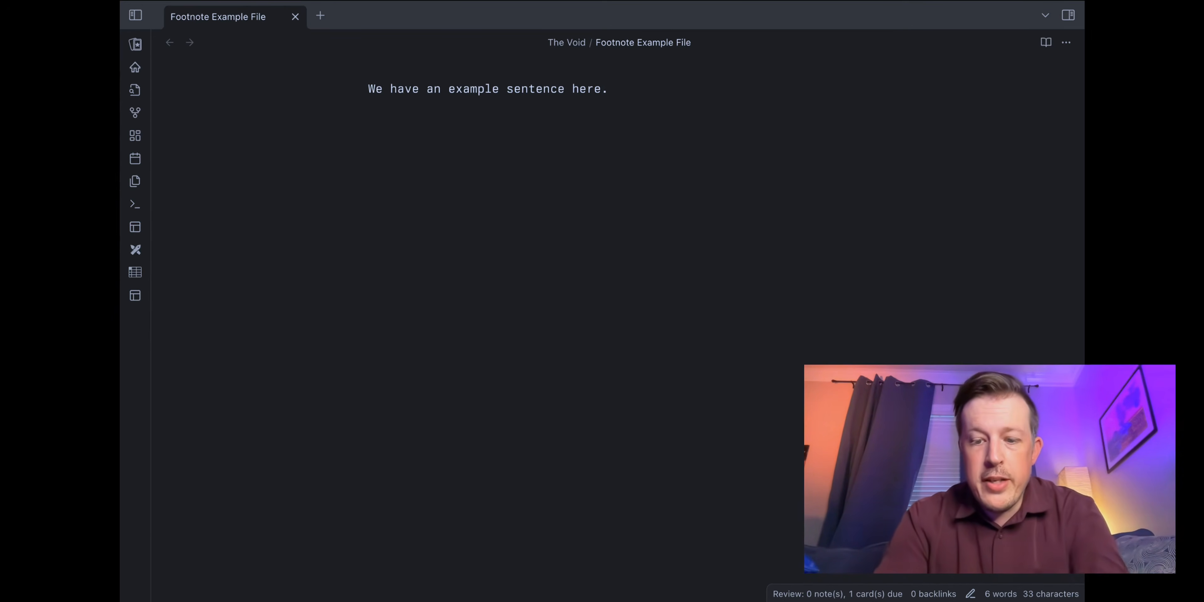
type("[")
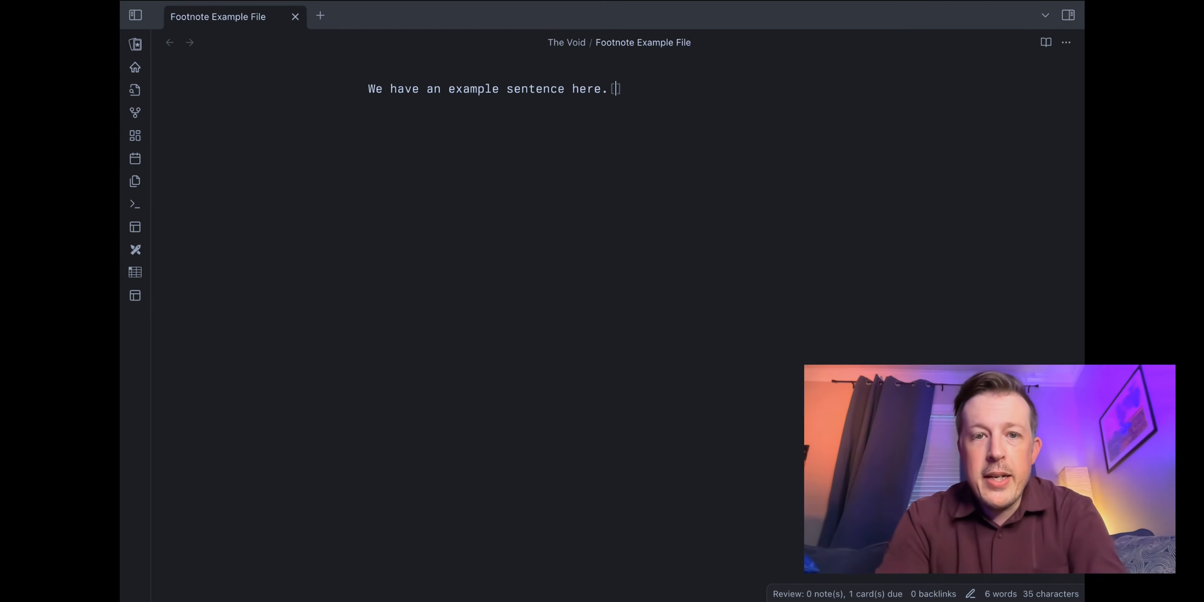
type("^1")
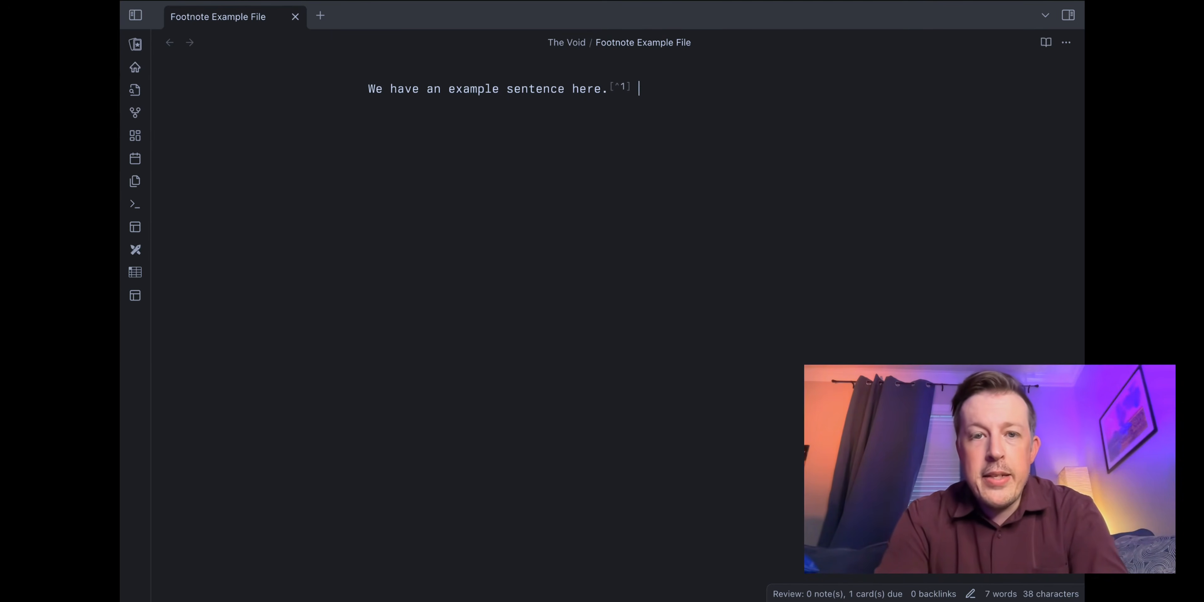
Step: Leave about a dozen blank lines below the sentence and define footnote [^1] with the text "Write your footnote."
key("Return")
key("Return")
key("Return")
key("Return")
key("Return")
key("Return")
key("Return")
key("Return")
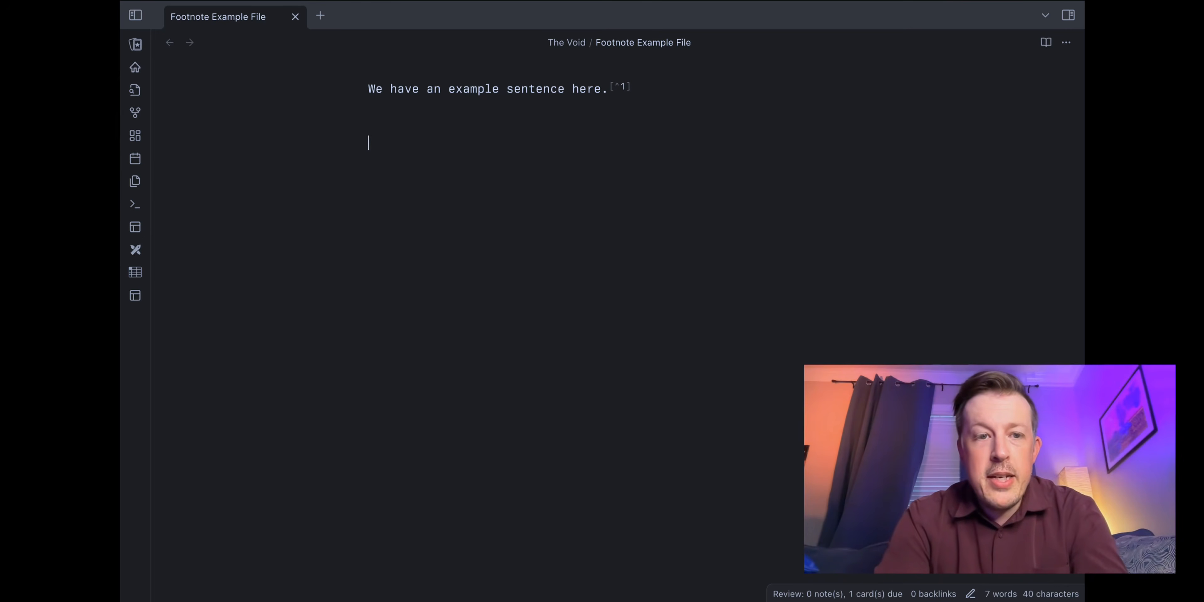
key("Return")
key("Return")
key("Return")
key("Return")
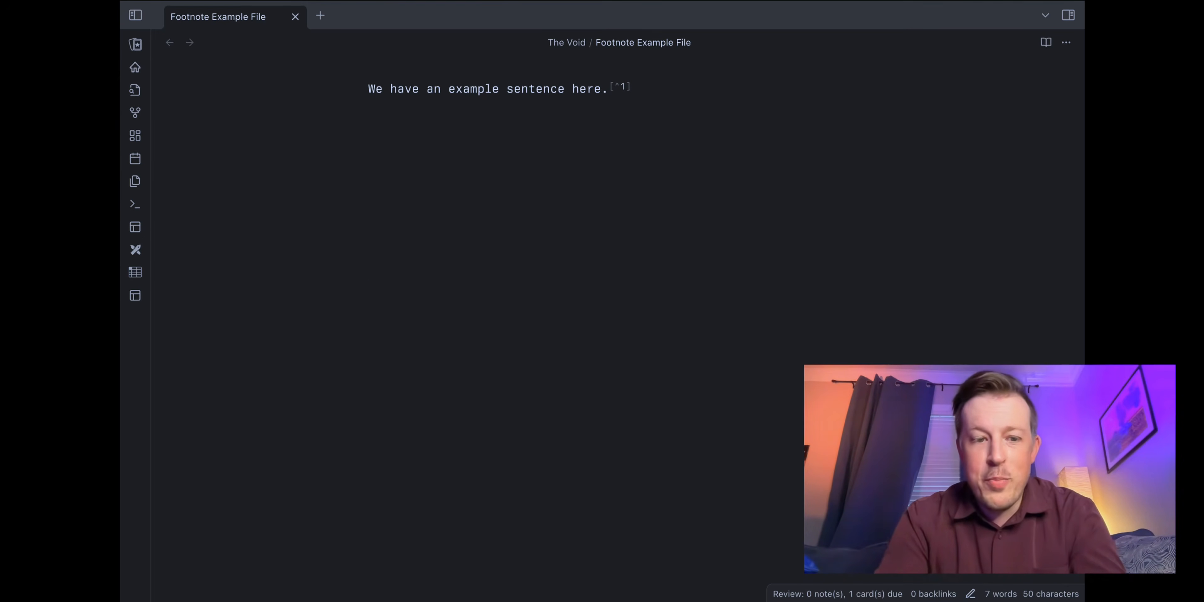
type("[^")
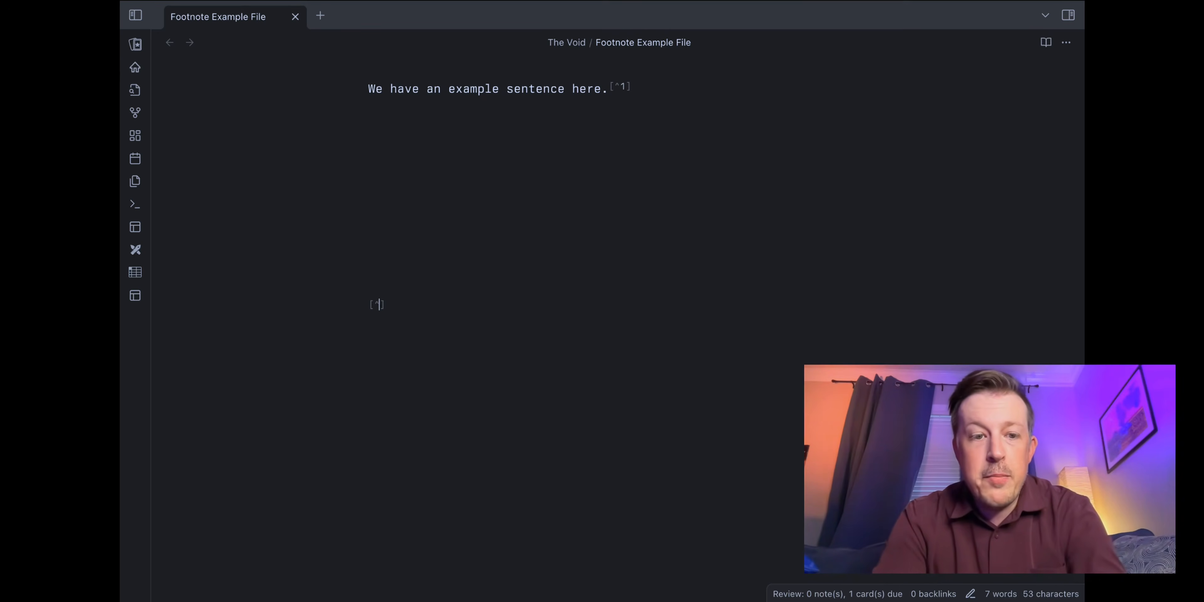
type("1:")
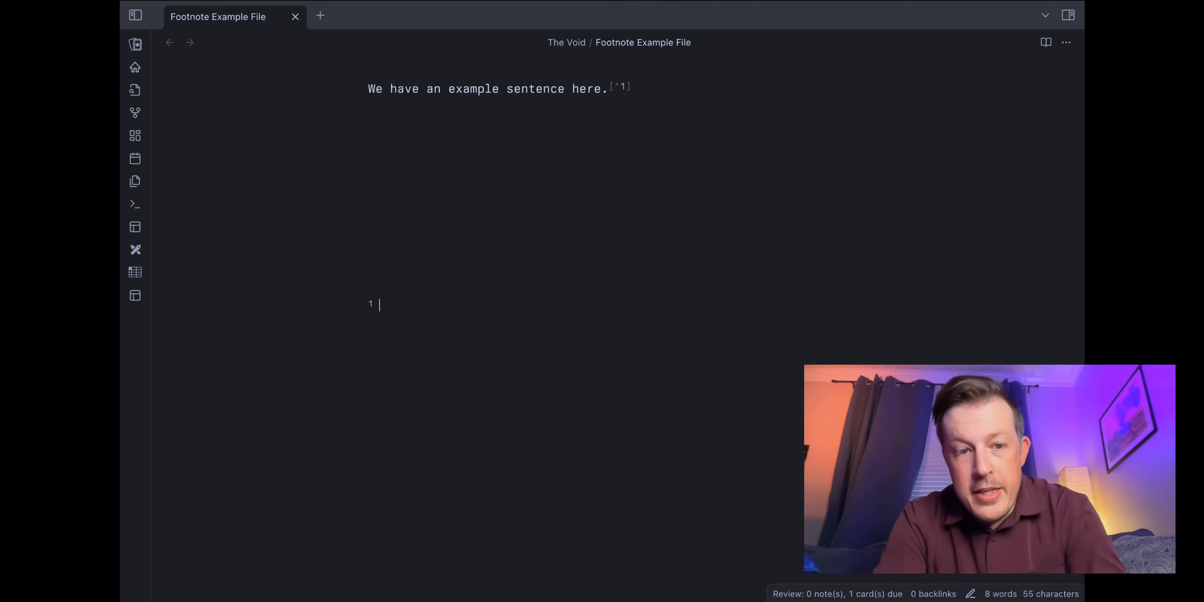
type(" W")
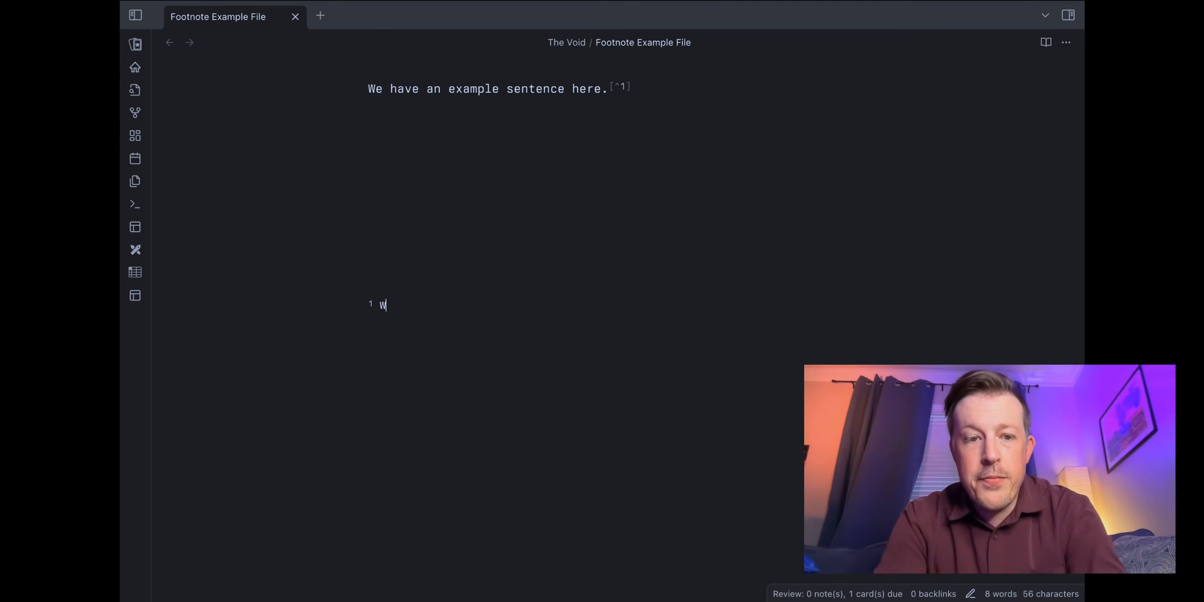
type("rite your footnote.")
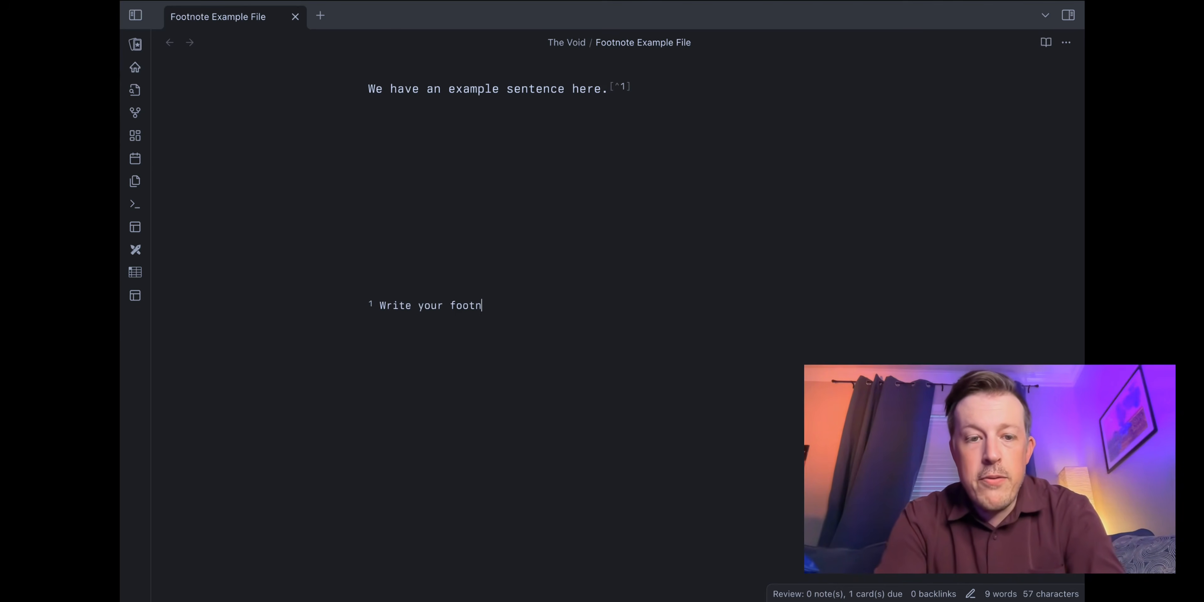
Step: Add the sentence "Continue your thought here." after the [^1] reference in the opening paragraph
key("Up")
key("Up")
key("Up")
key("Up")
key("Up")
key("Up")
key("Up")
key("Up")
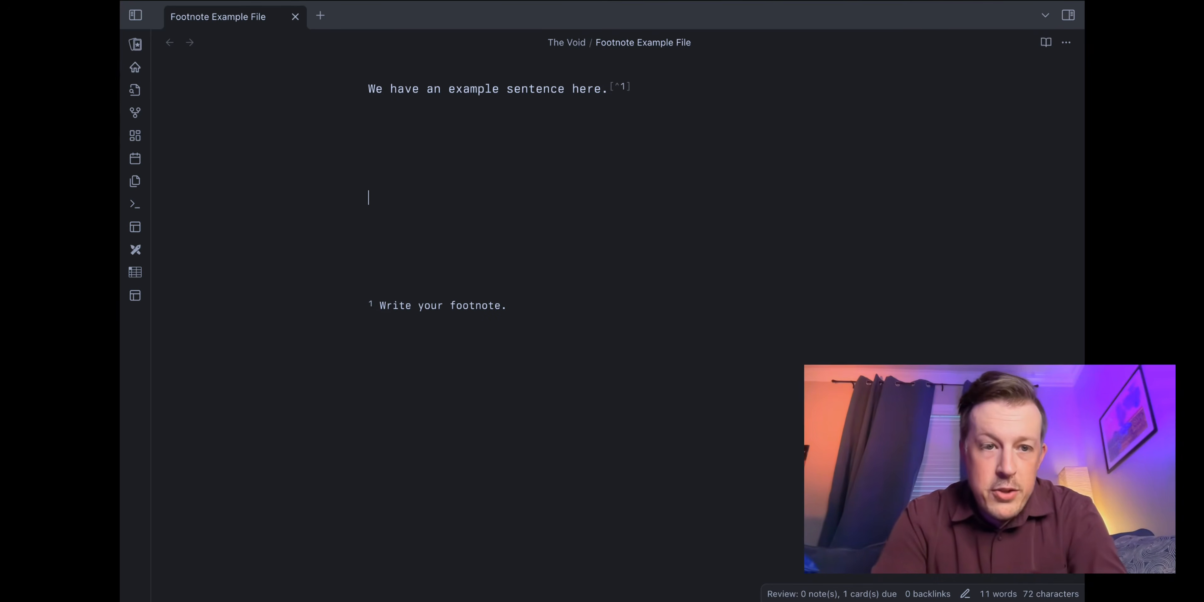
key("Up")
key("Up")
key("Up")
type("Continue your thought here.")
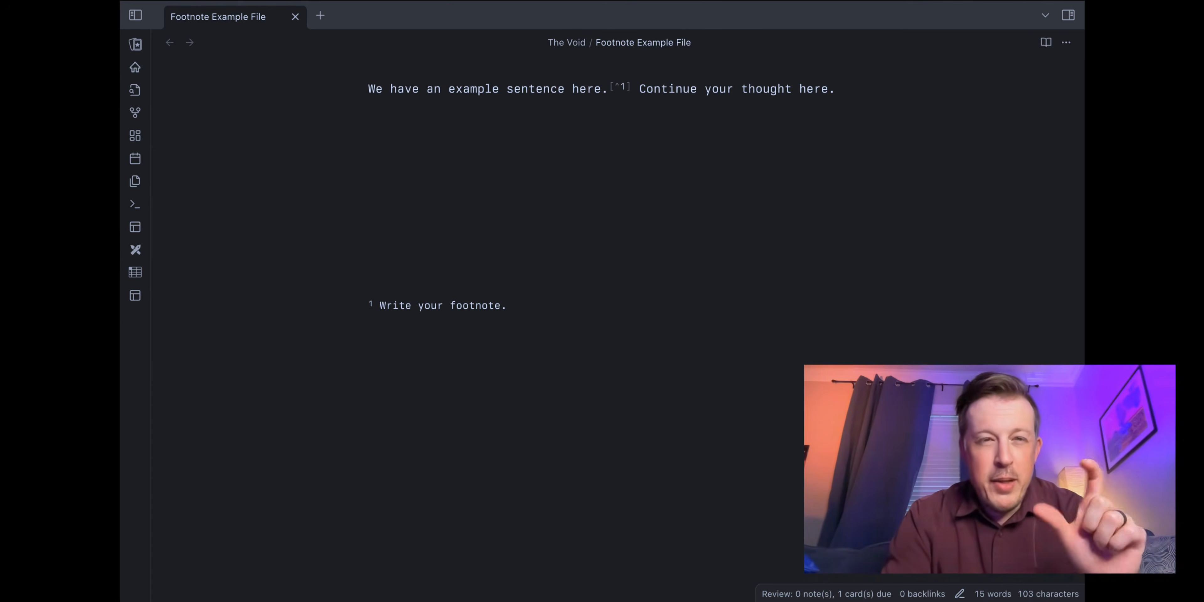
Step: Define footnote [^2] on a new line below the first definition with the text "Reference goes here."
key("Down")
key("Down")
key("Down")
key("Down")
key("Down")
key("Down")
key("Down")
key("Down")
key("Down")
key("Down")
key("Down")
key("Down")
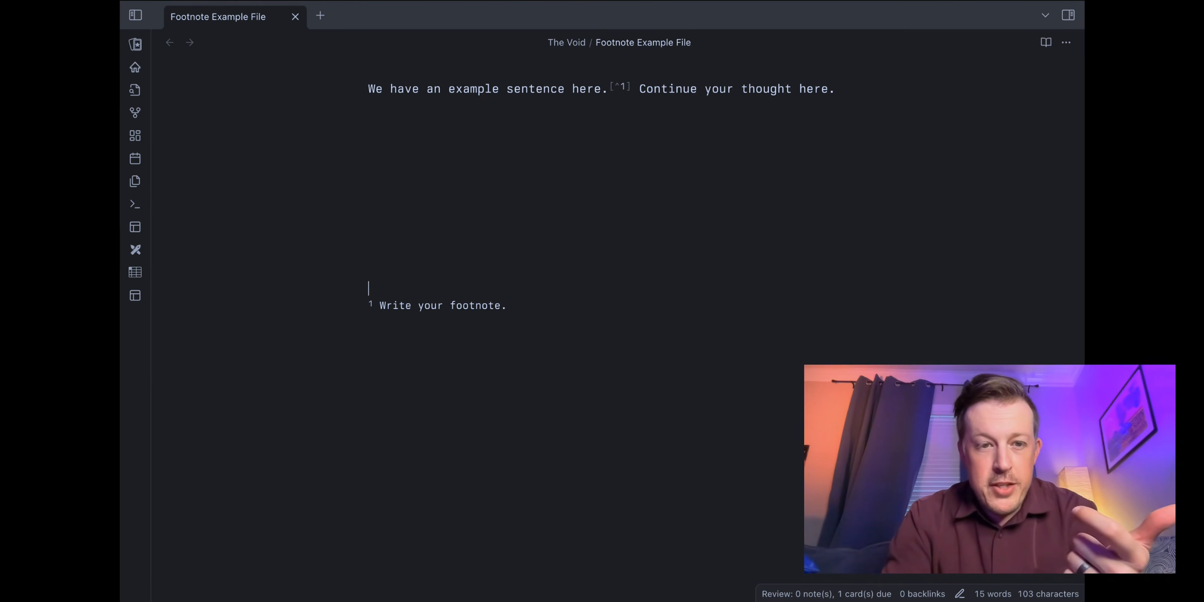
key("Return")
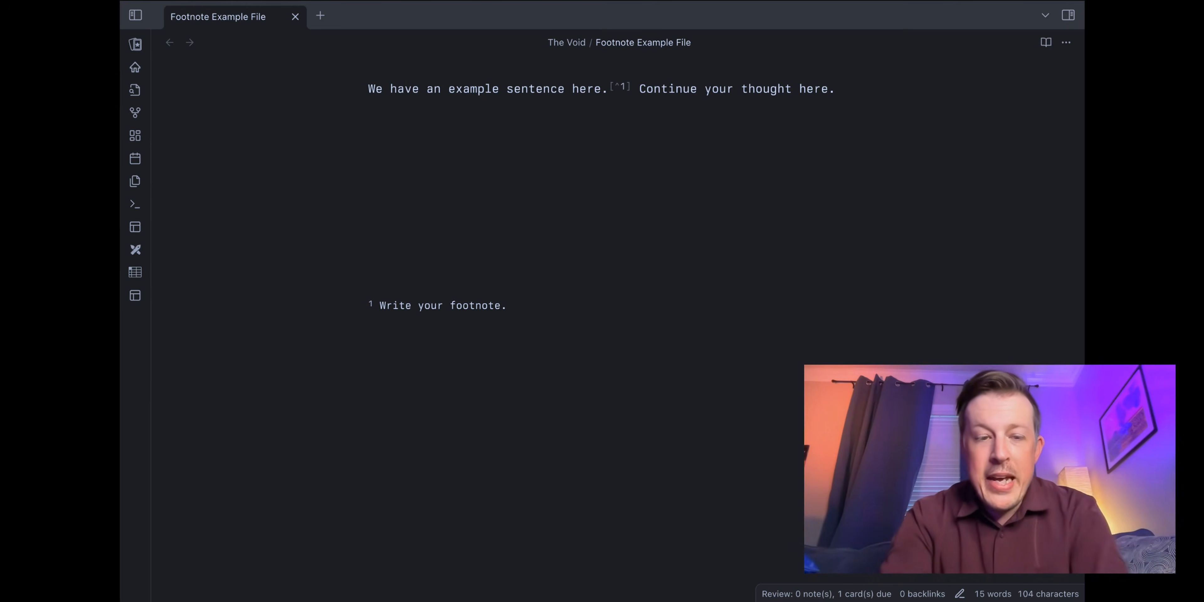
type("[")
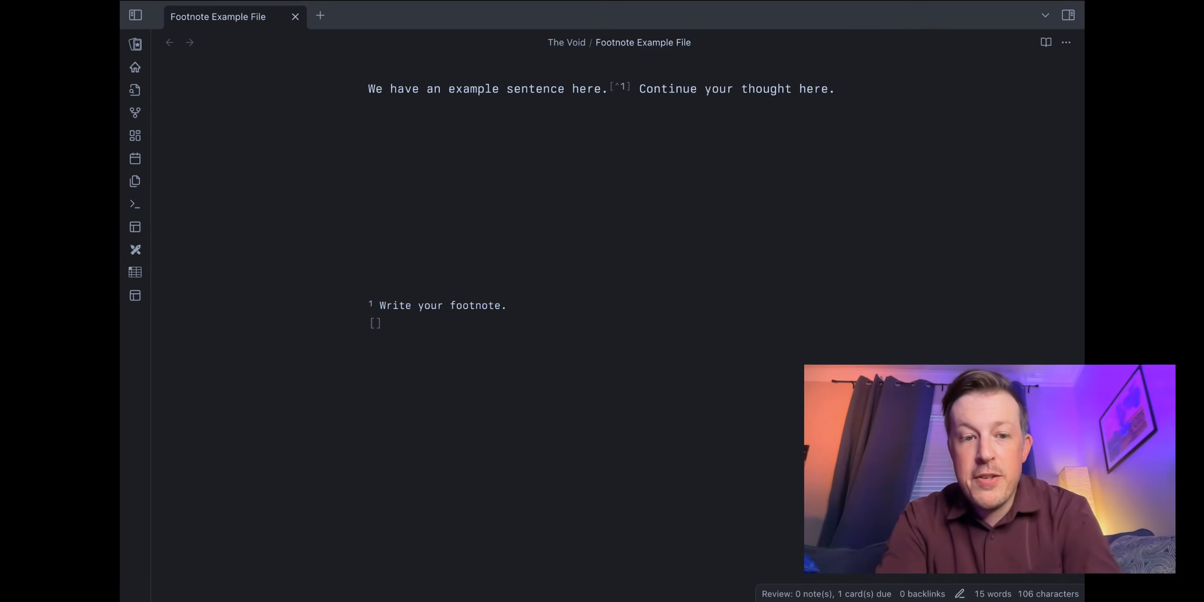
type("^2]: ")
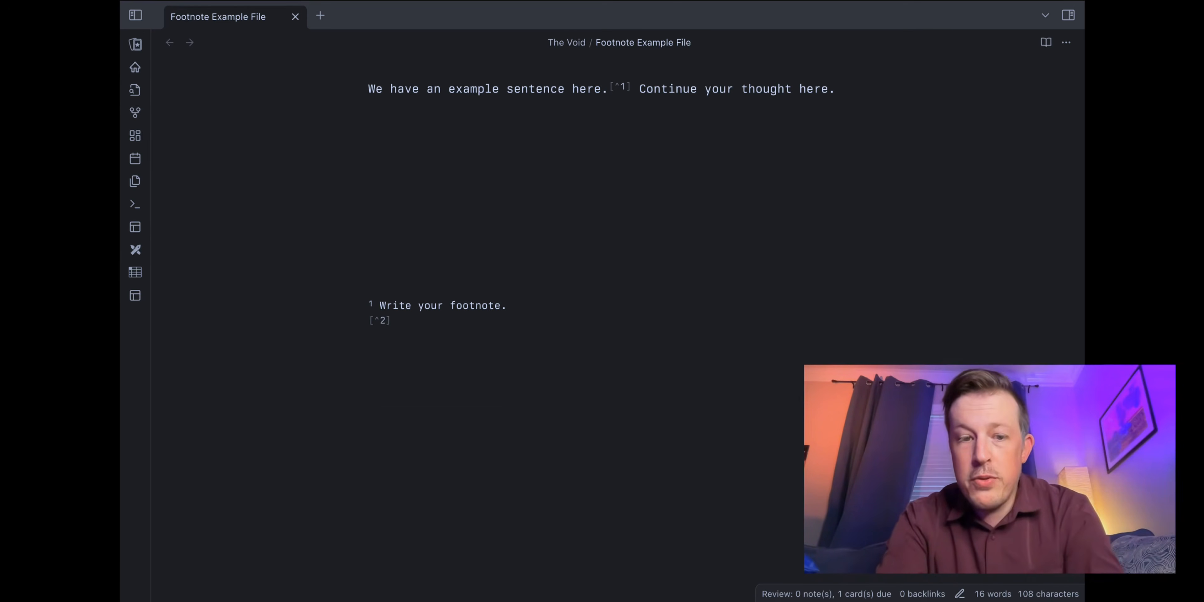
type("Refer")
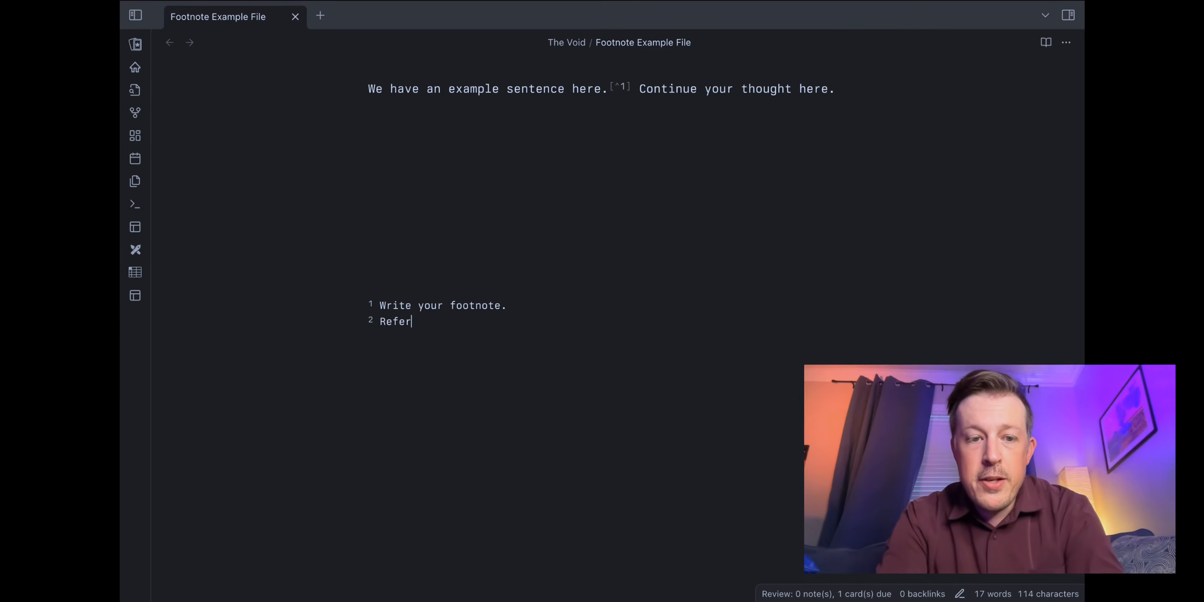
type("ence goes here.")
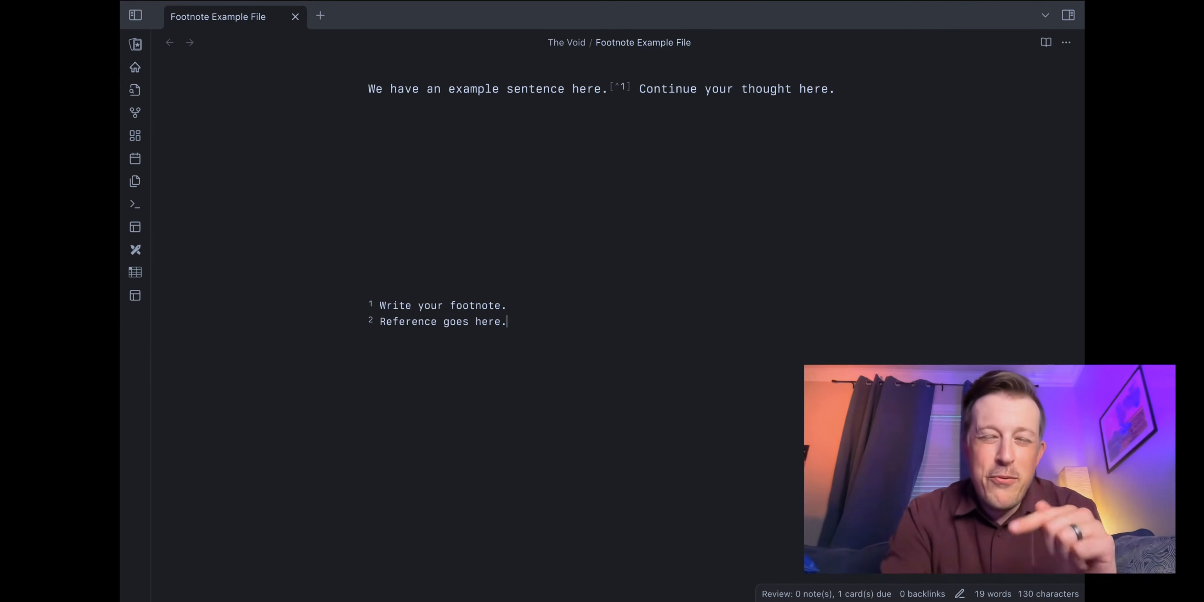
Step: Insert a reference to the existing footnote [^2] before the final period of "Continue your thought here."
key("Up")
key("Up")
key("Up")
key("Up")
key("Up")
key("Up")
key("Up")
key("Up")
key("Up")
key("Up")
key("Up")
key("Up")
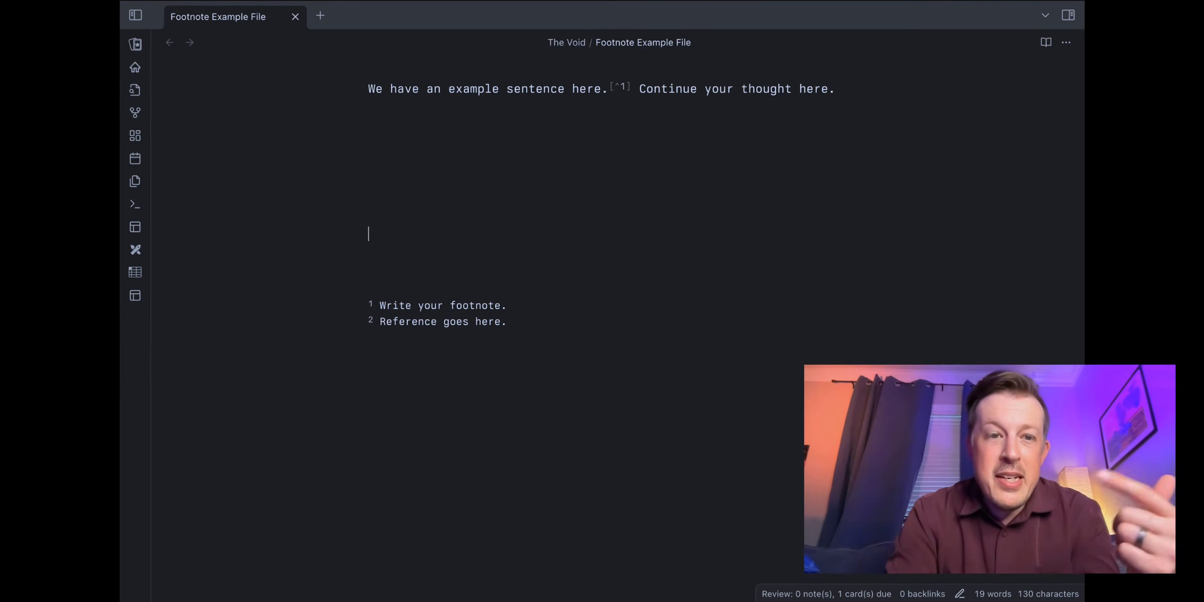
key("Left")
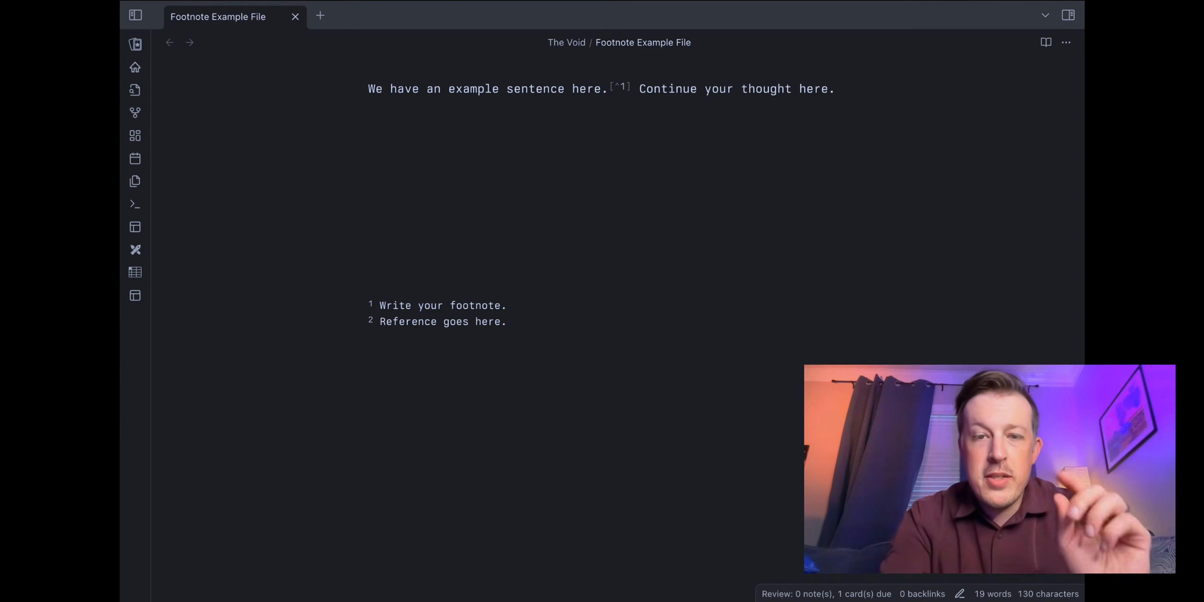
type("[")
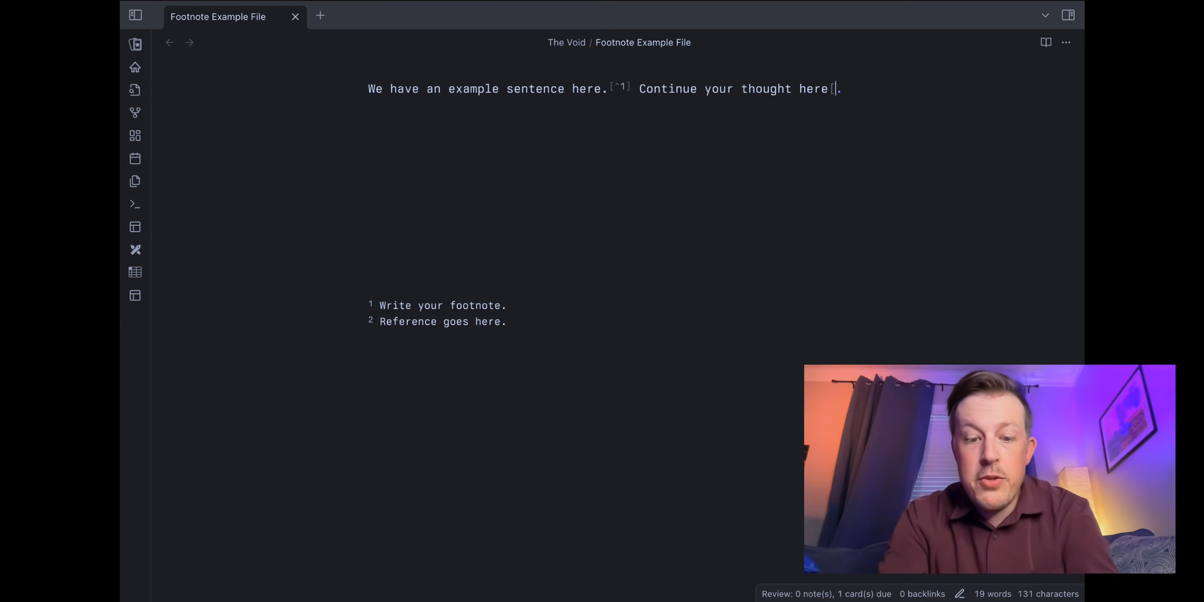
type("^")
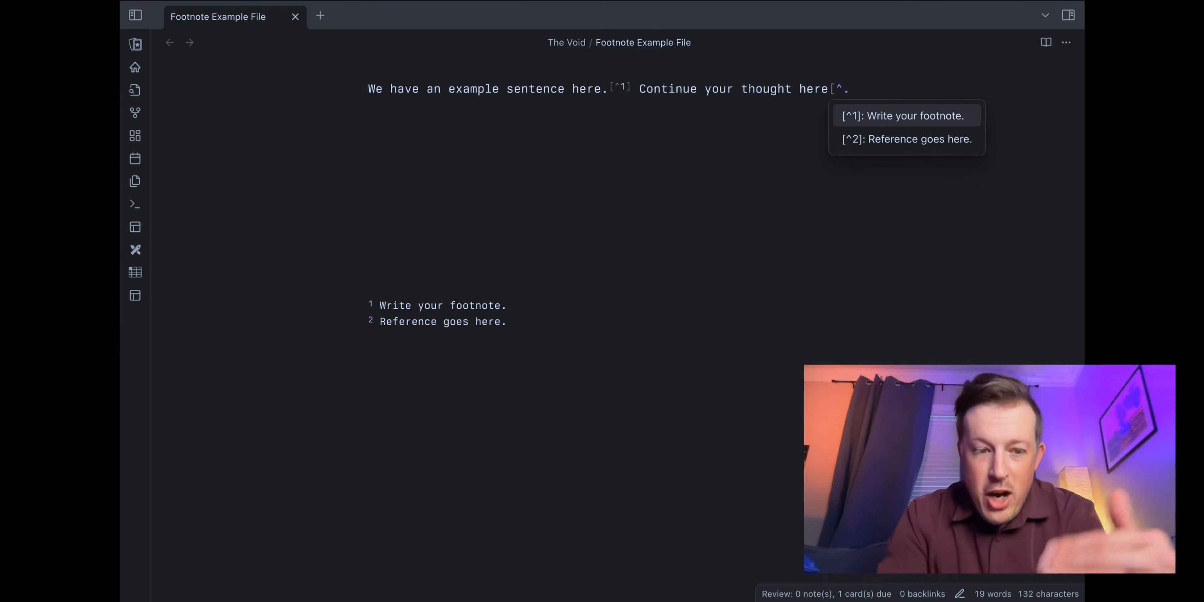
key("Down")
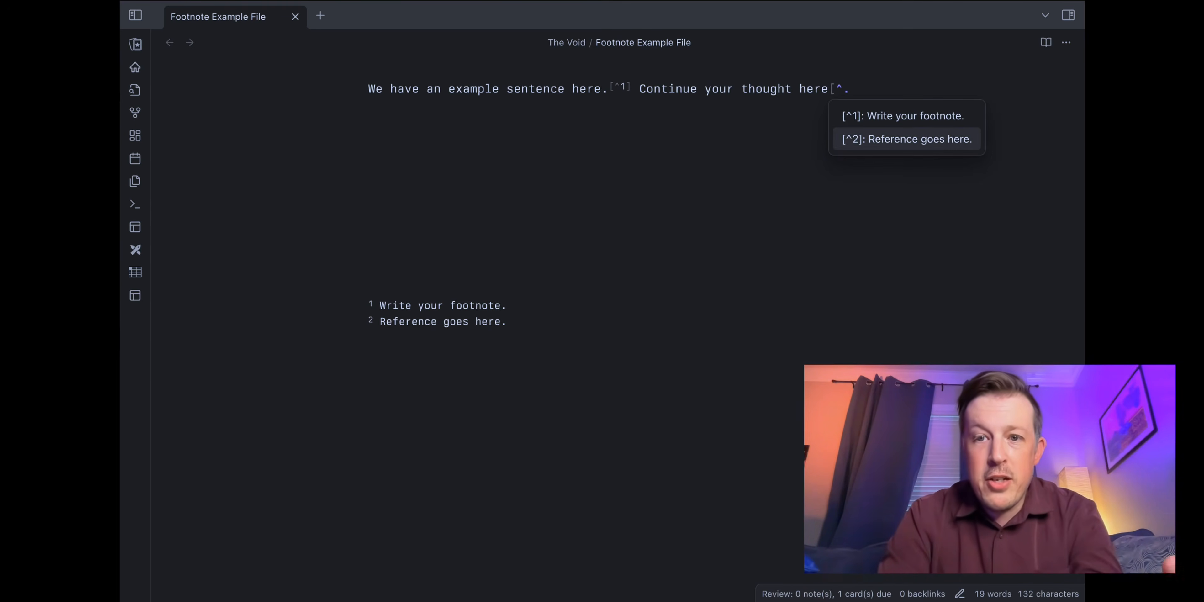
key("Return")
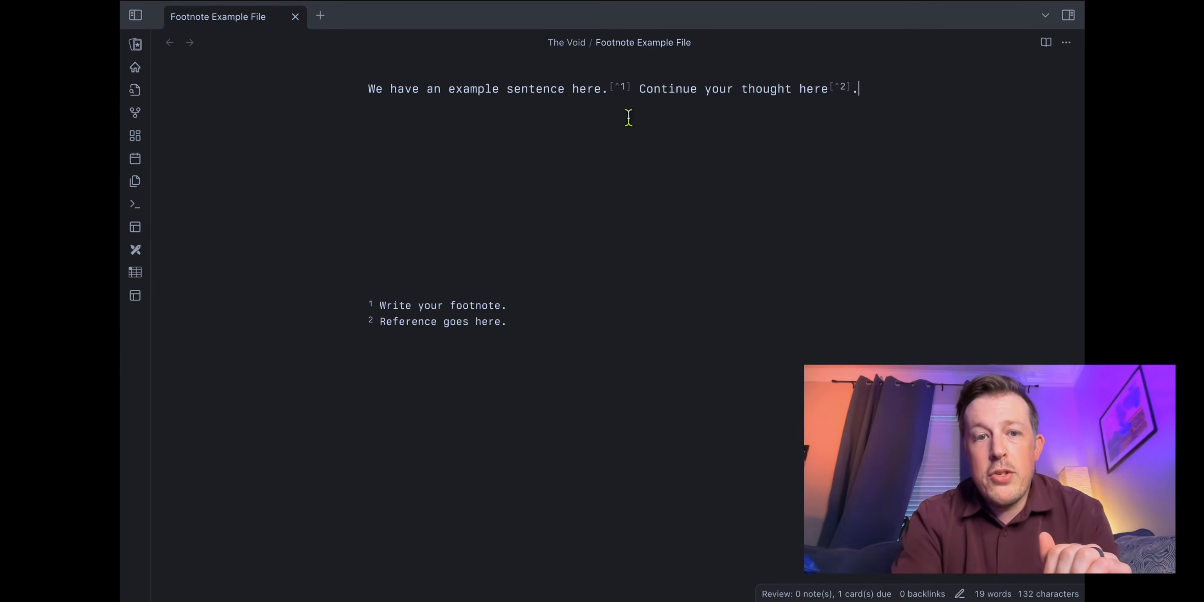
Step: Insert the reference [^3] after "an" in the first sentence and define footnote [^4] below the others as "Here is numberr four."
left_click(438, 89)
type("[^3")
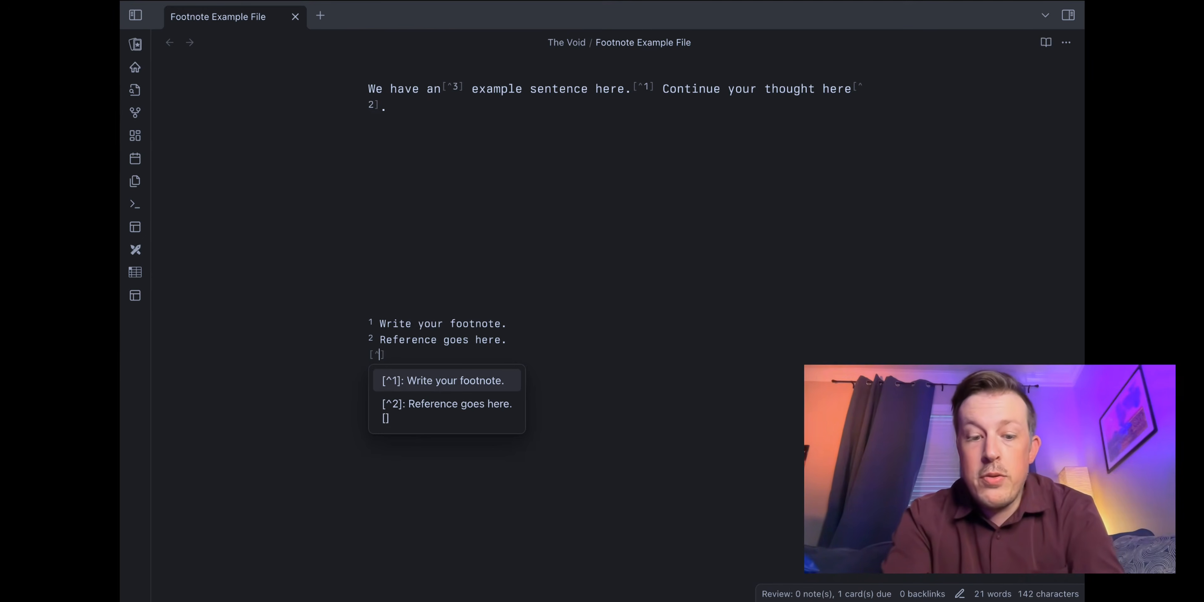
type("4")
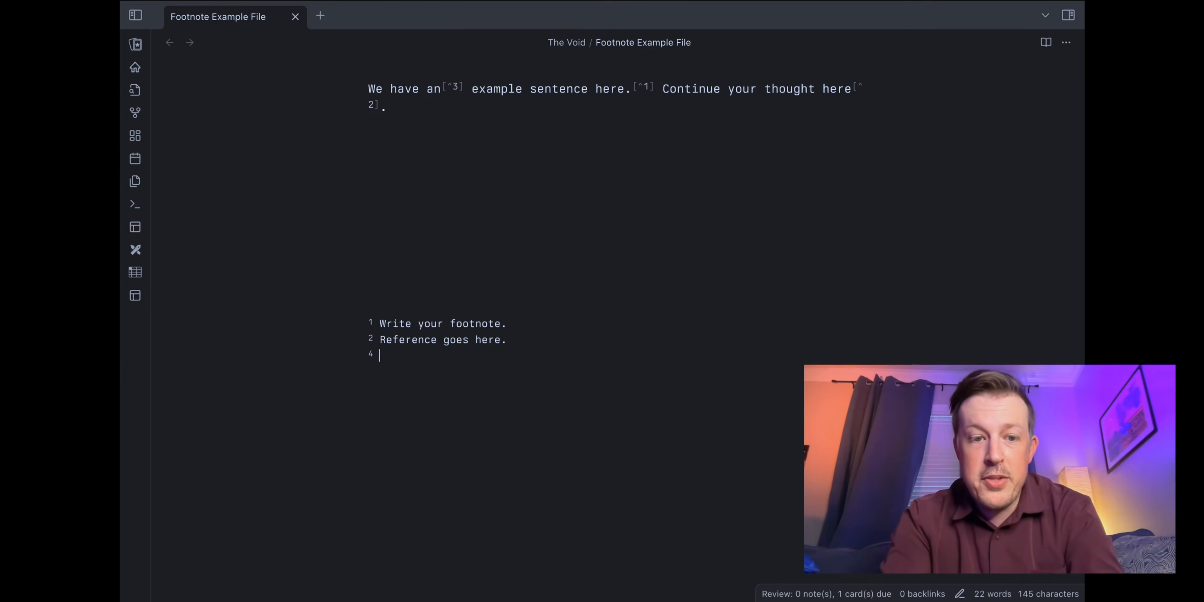
type("s numberr four.")
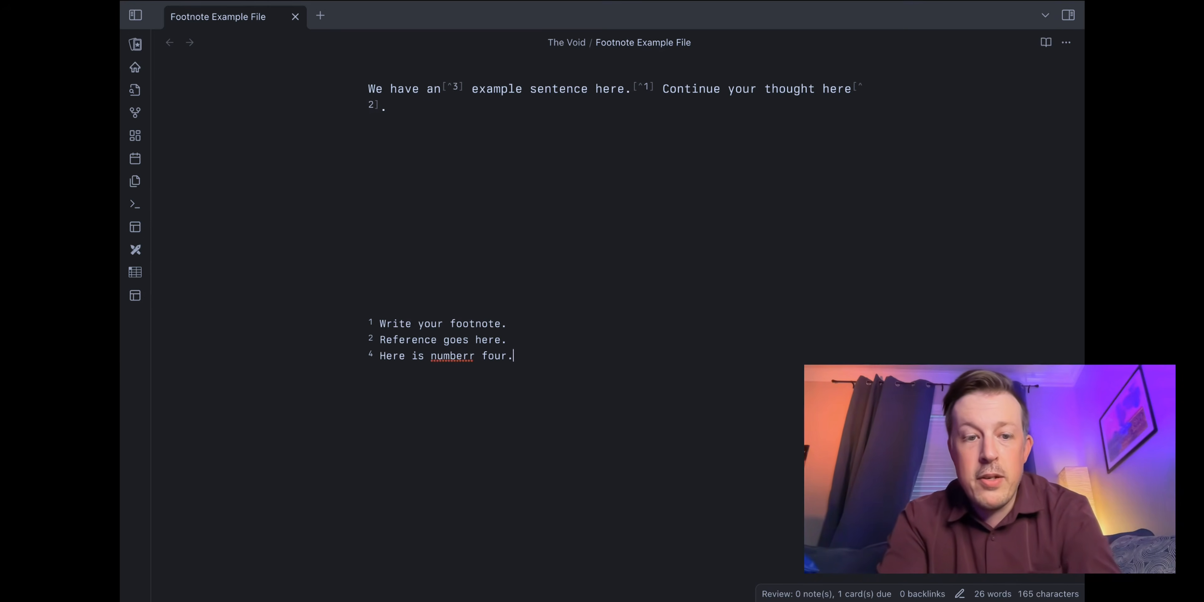
Step: Define footnote [^3] on a new line below the [^4] definition with the text "Number three reference."
type("^3")
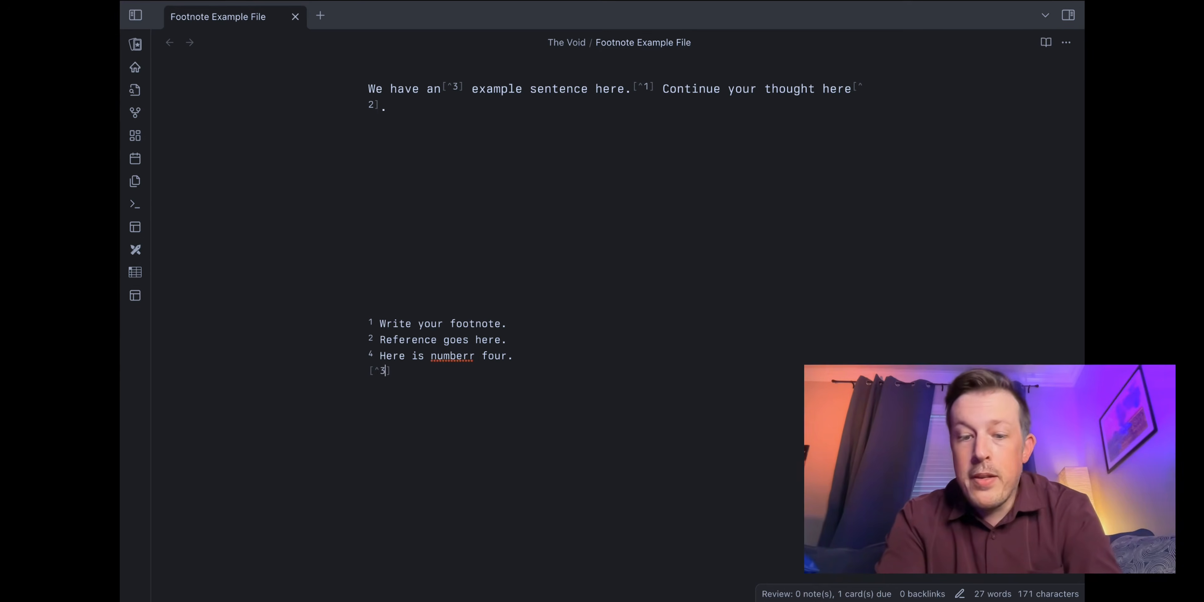
type(": ")
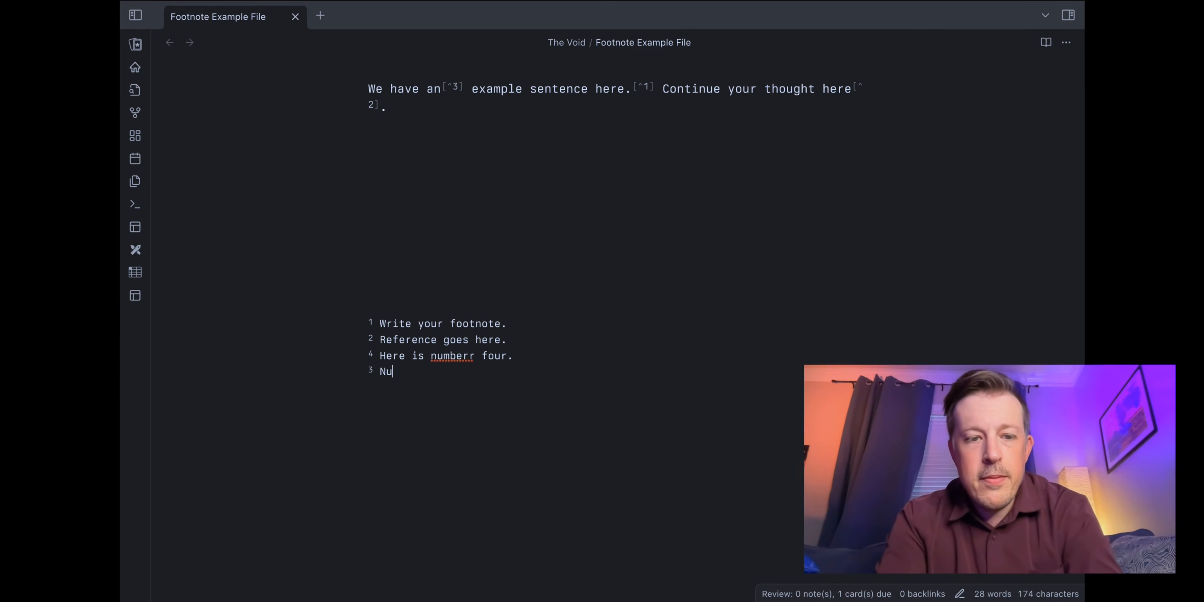
type("Number three reference.")
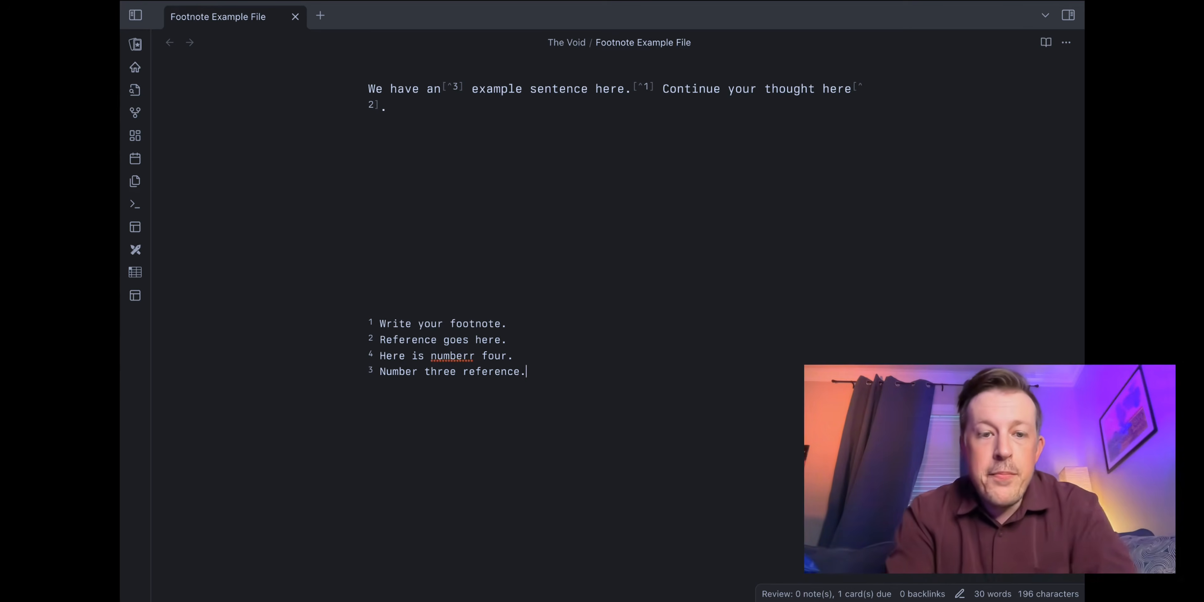
Step: Insert a reference to the existing footnote [^4] after "example" in the first sentence, choosing it from the suggested footnotes
left_click(556, 228)
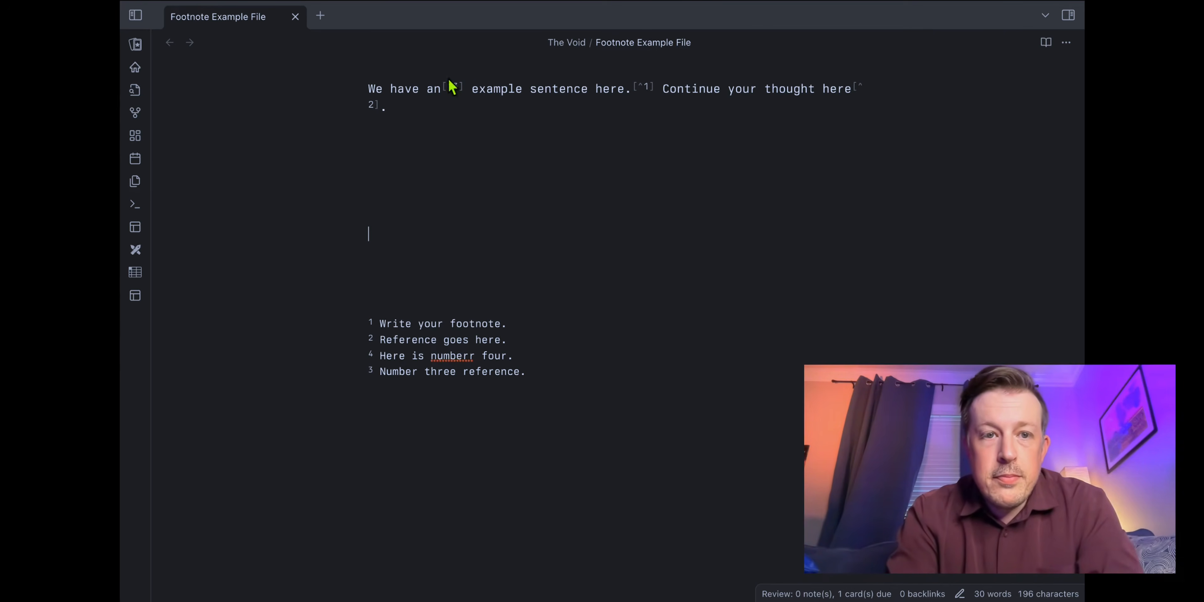
left_click(523, 88)
type("[")
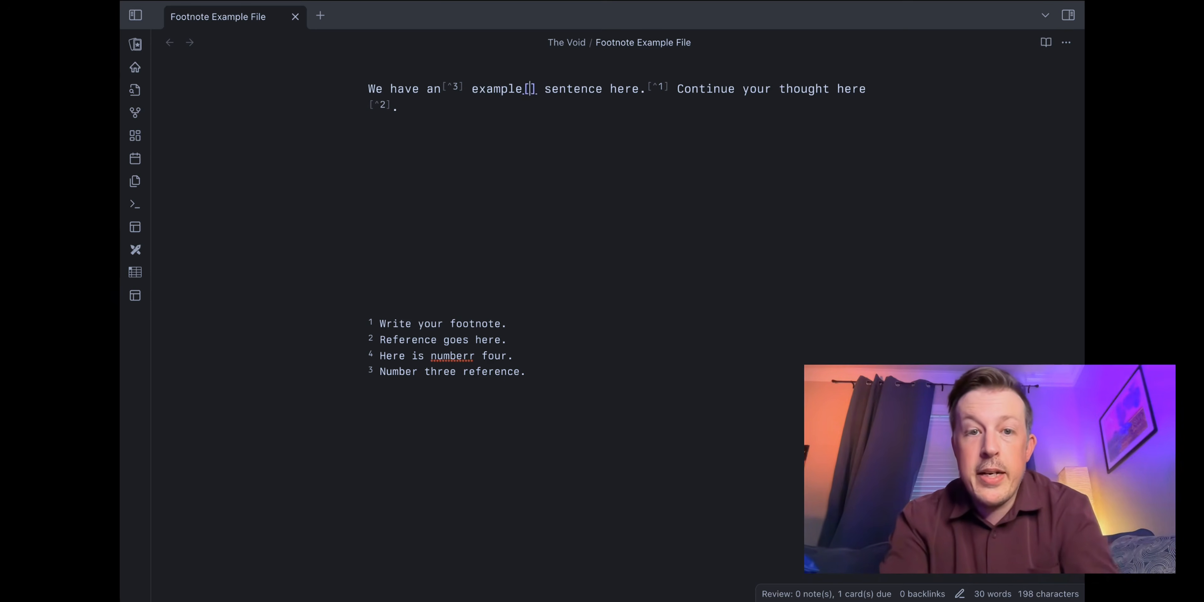
type("^")
key("Down")
key("Down")
key("Down")
key("Up")
key("Down")
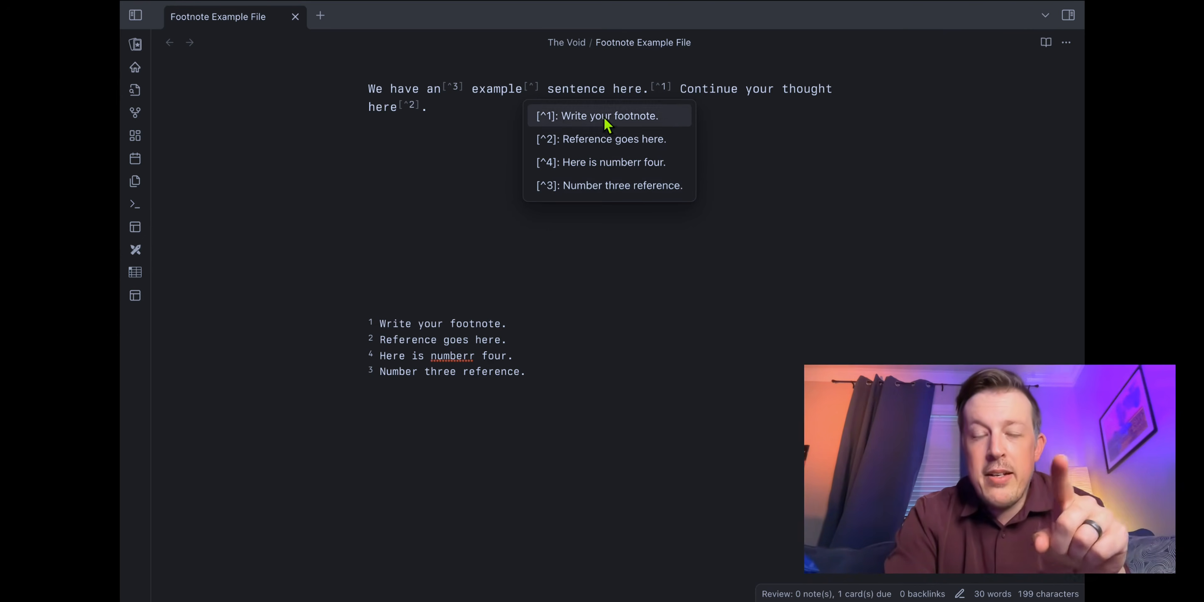
left_click(600, 168)
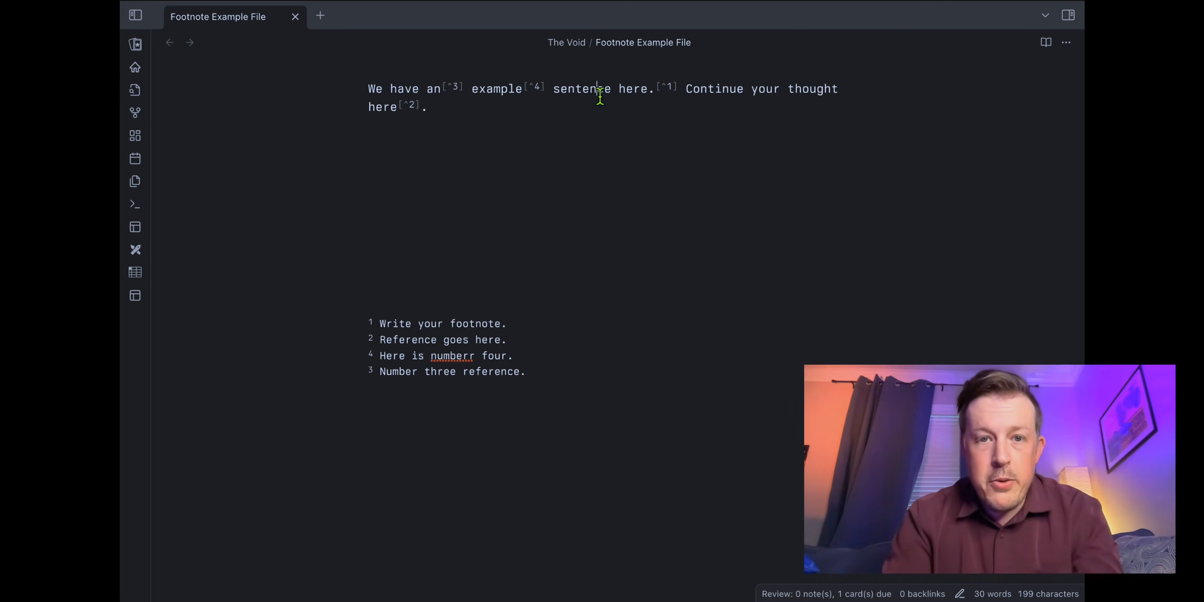
Step: Check the footnote order in reading view, follow the links between references and footnotes 3 and 2, and return to editing
left_click(1046, 43)
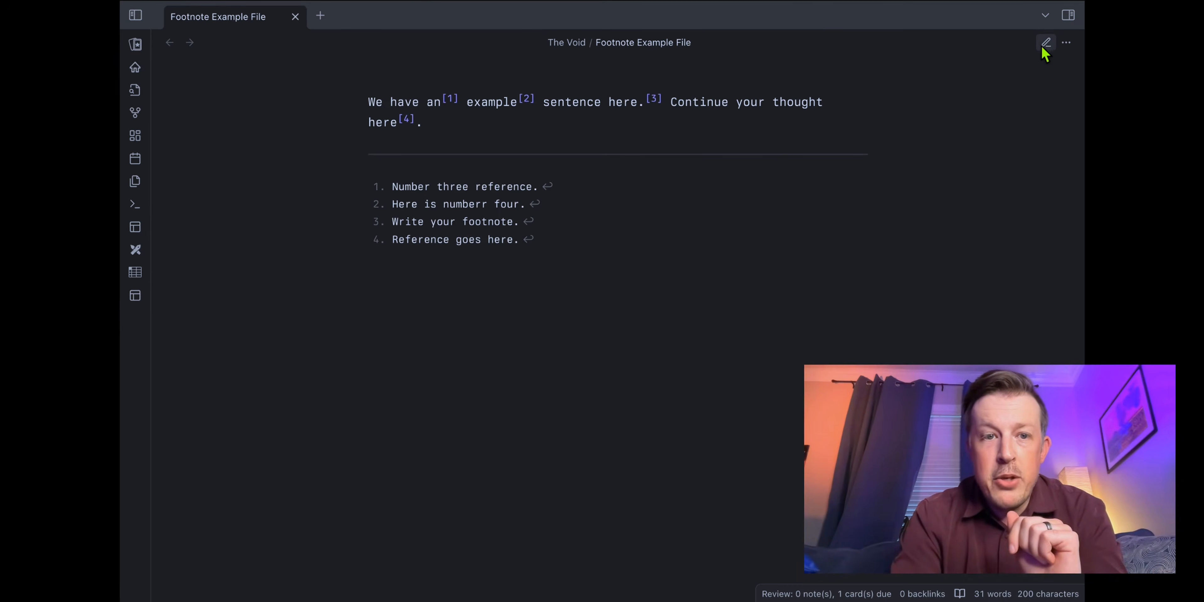
mouse_move(450, 99)
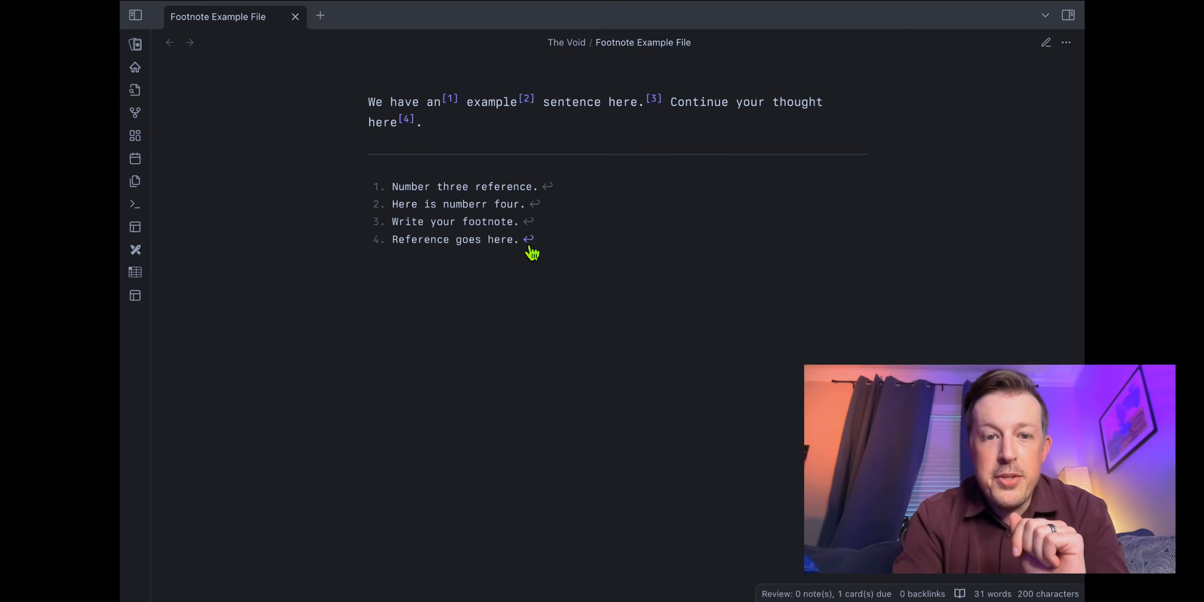
left_click(529, 221)
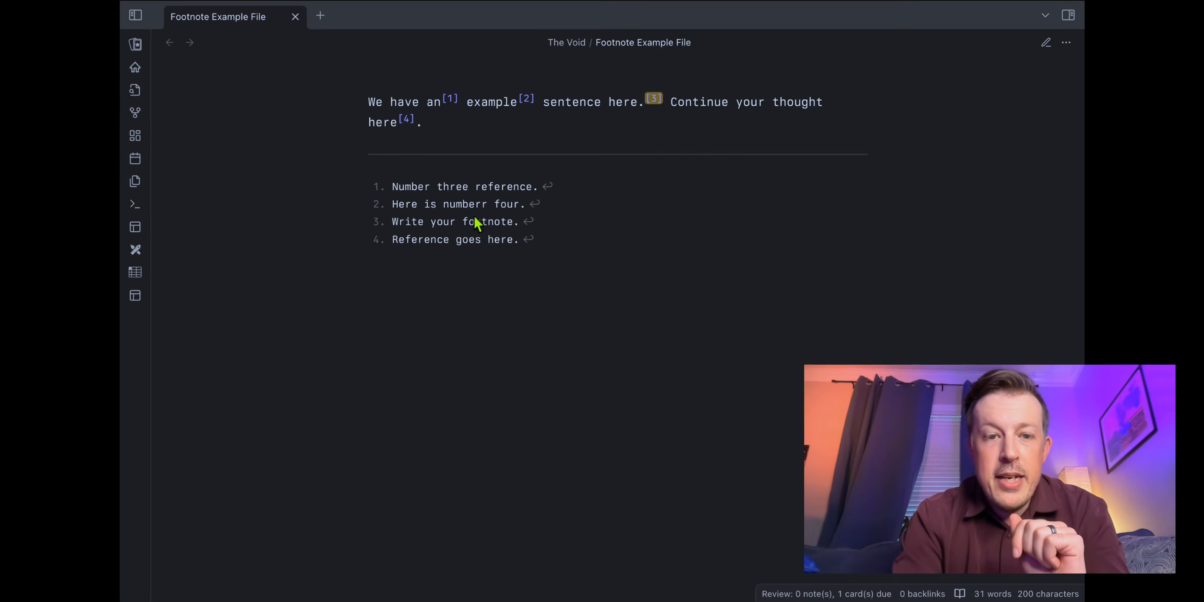
mouse_move(656, 103)
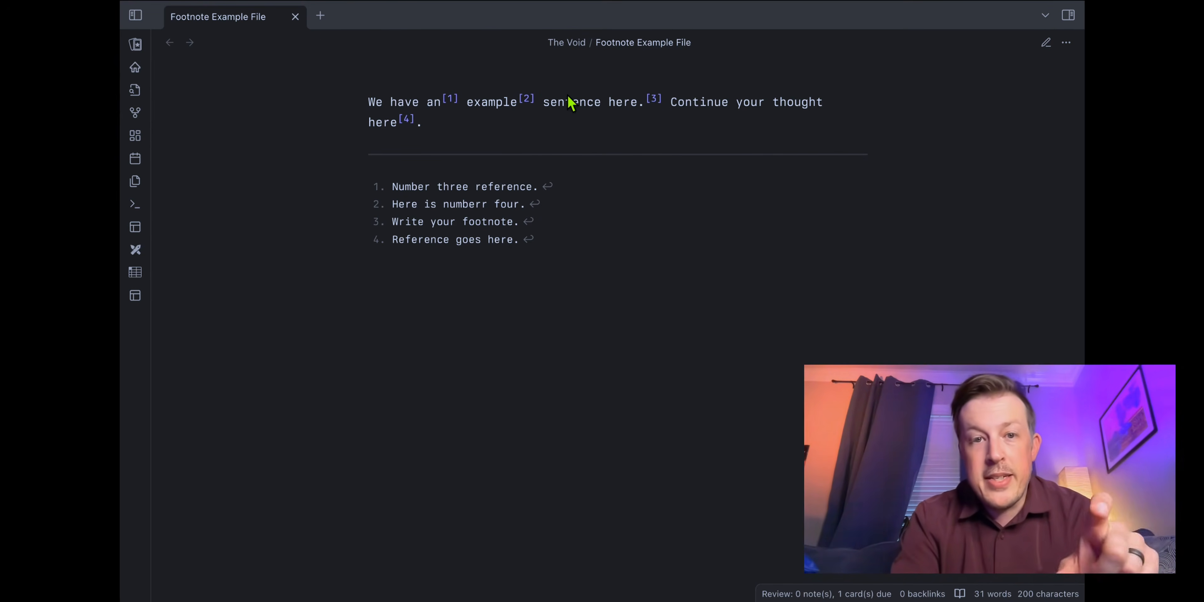
left_click(652, 100)
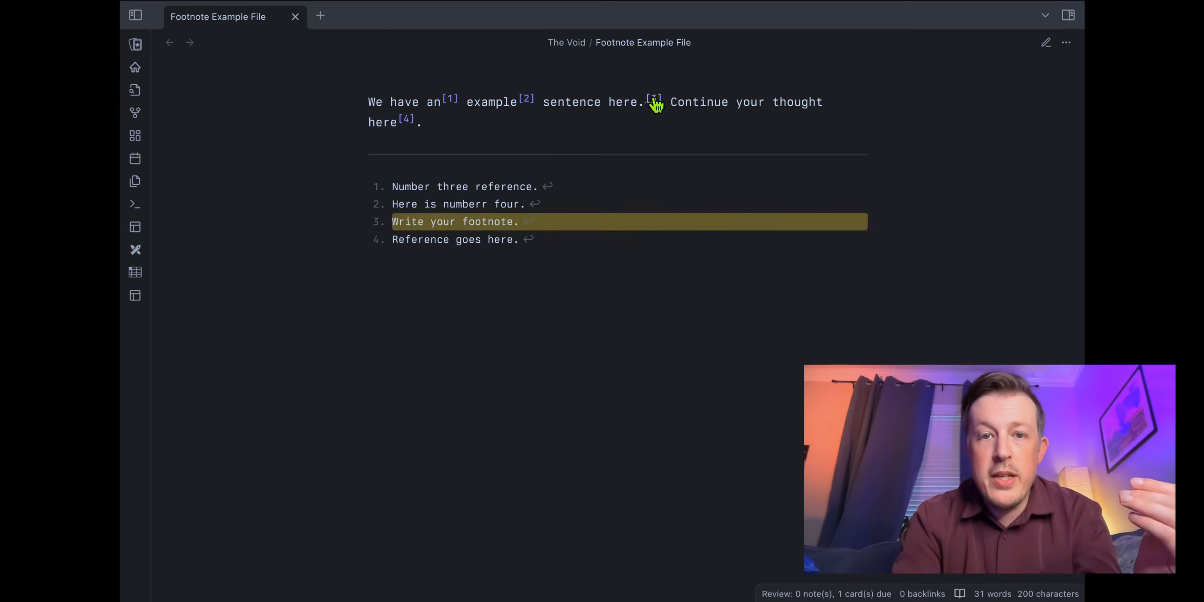
left_click(536, 204)
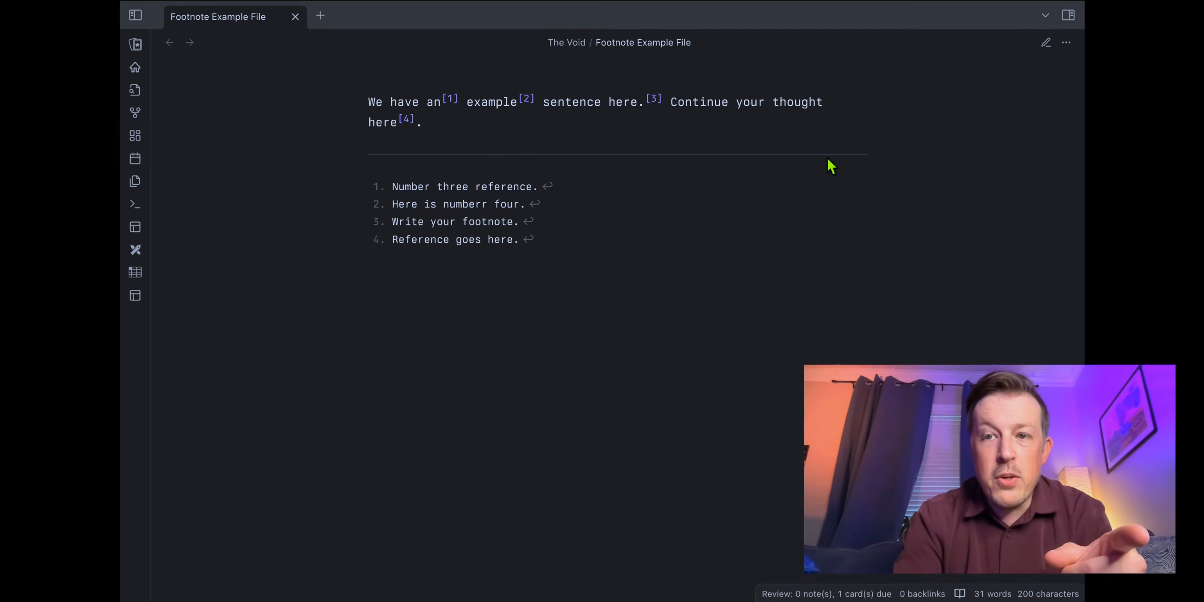
left_click(1046, 42)
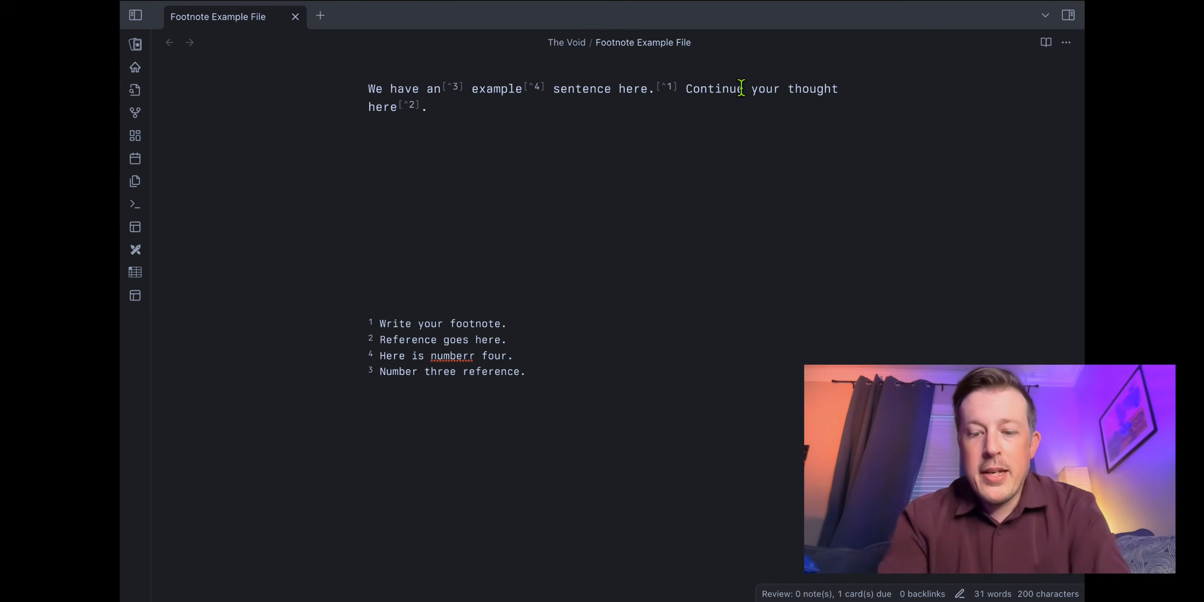
Step: Insert the named footnote reference [^words] after "Continue" and keep a single space before "your"
type("[^words")
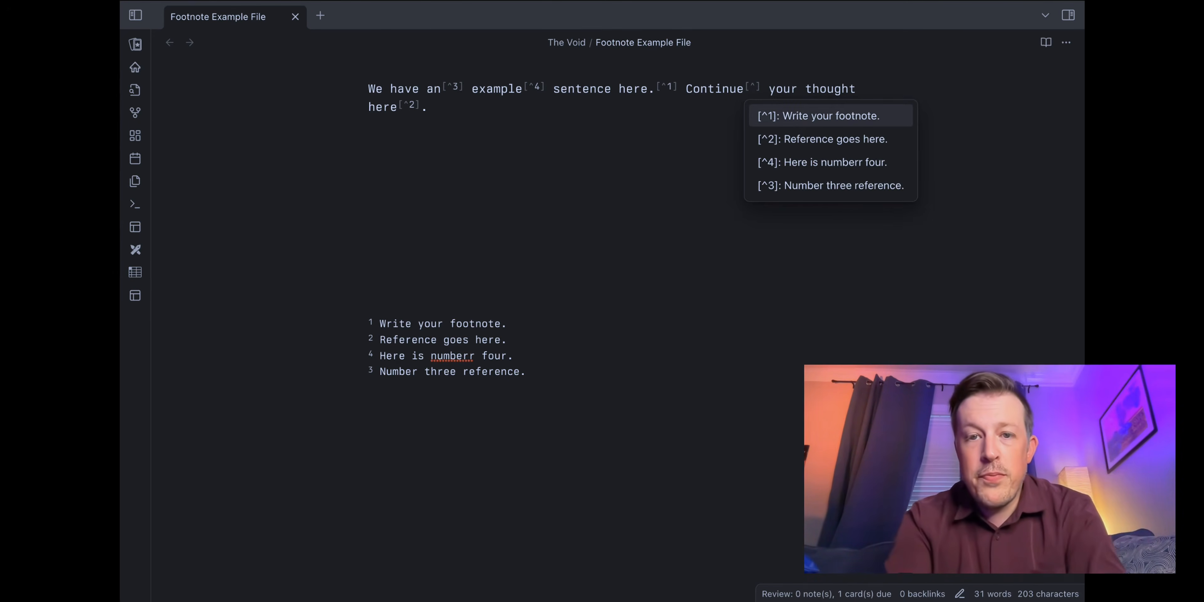
type("]")
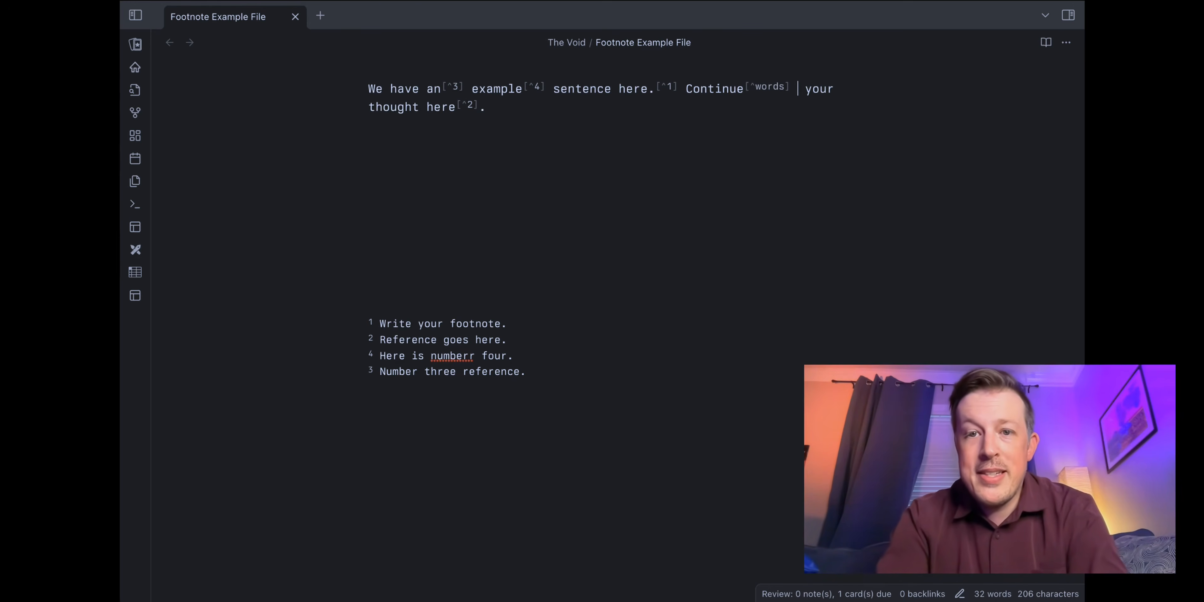
key("Delete")
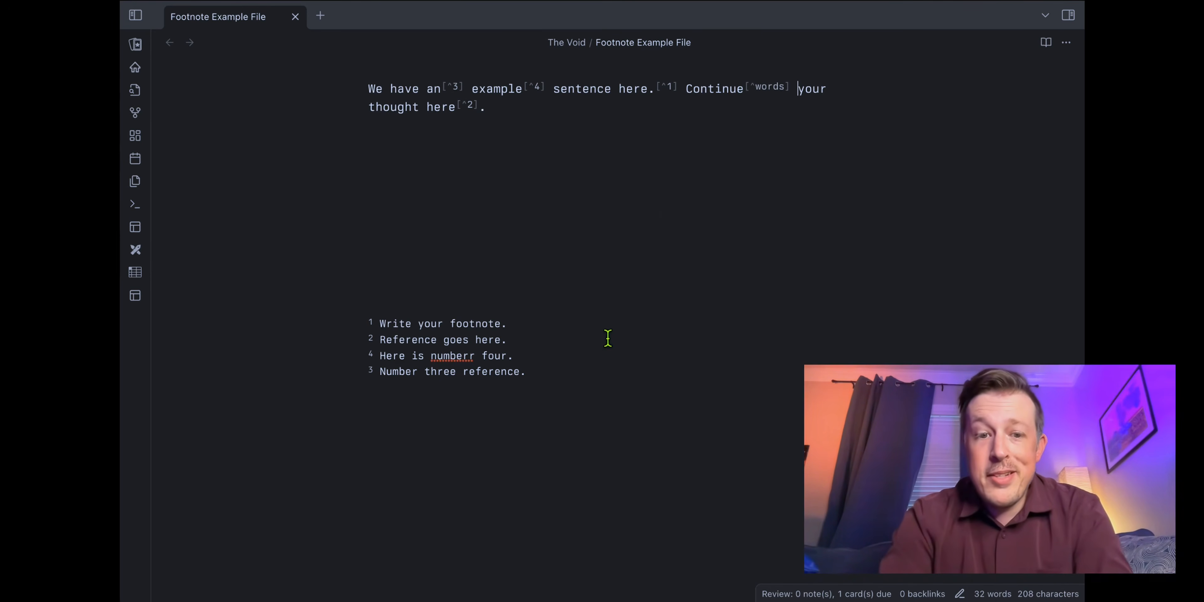
Step: Define footnote [^words] on a new line below the [^2] definition with the text "Word reference footnote goes here."
left_click(607, 337)
key("Return")
type("[^words")
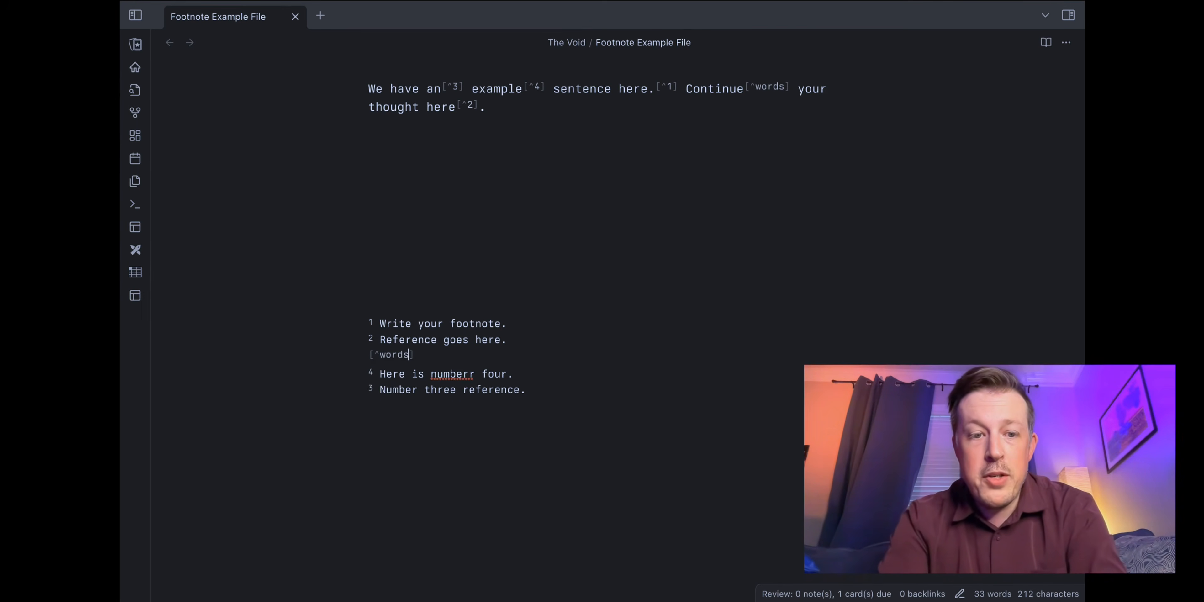
type("]:")
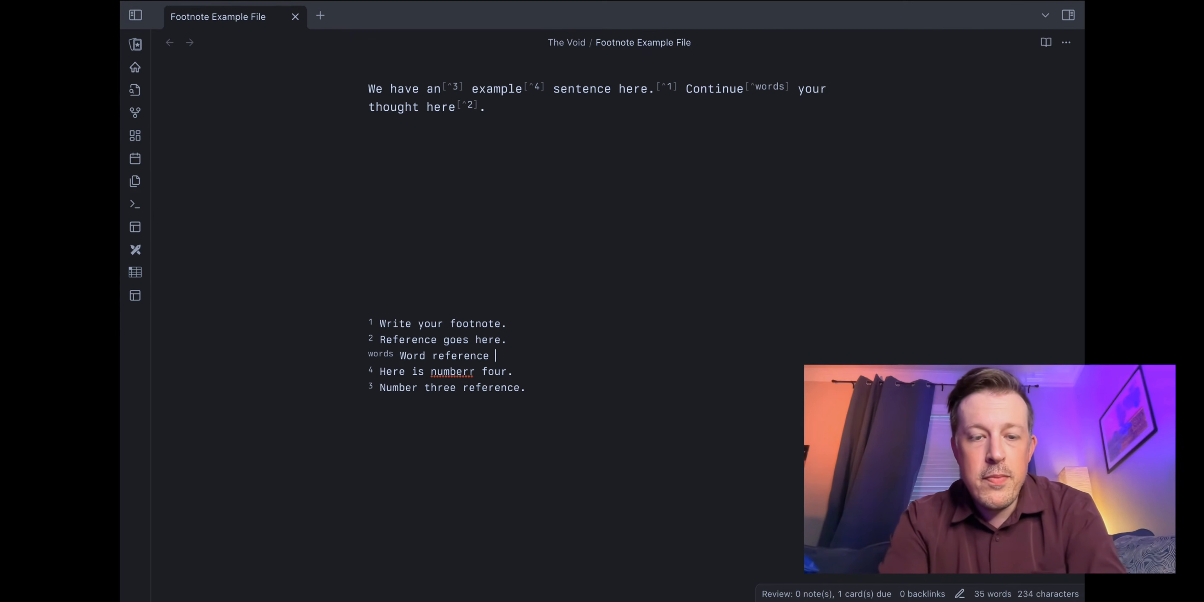
type("Word reference footnote goes here.")
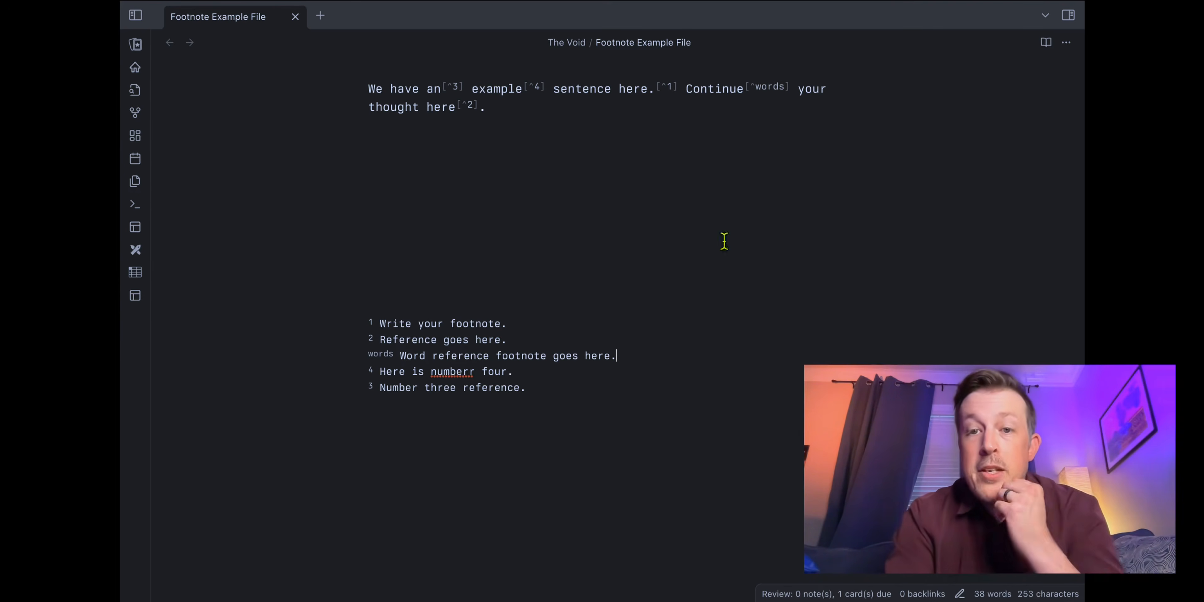
Step: Start a footnote definition labelled [^person name]: on a new line below the [^3] definition
left_click(835, 89)
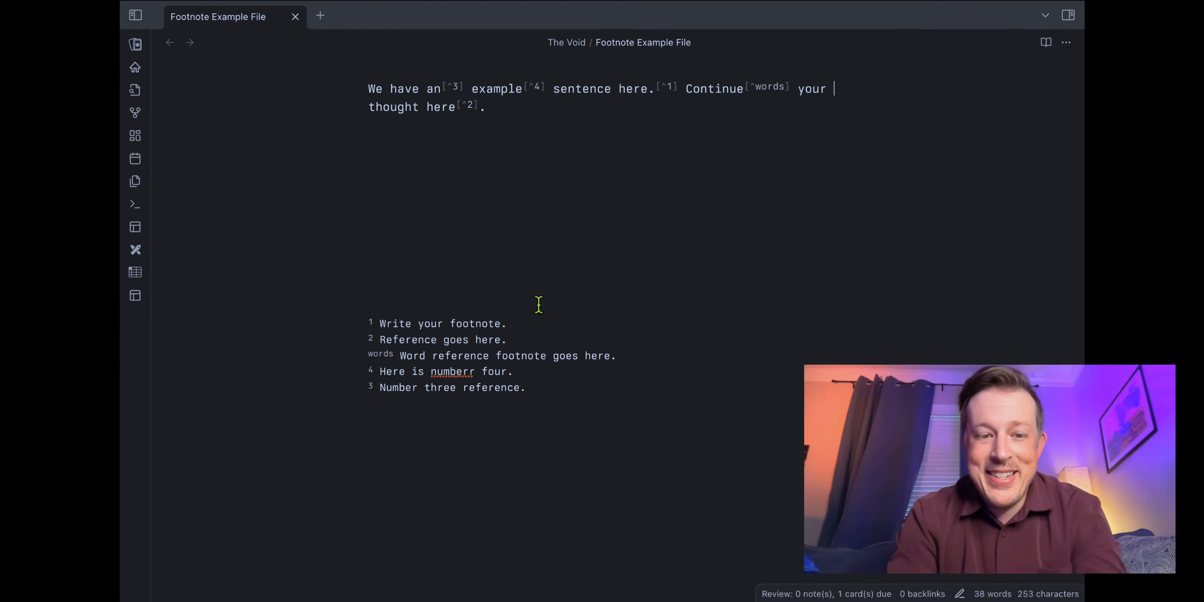
key("Return")
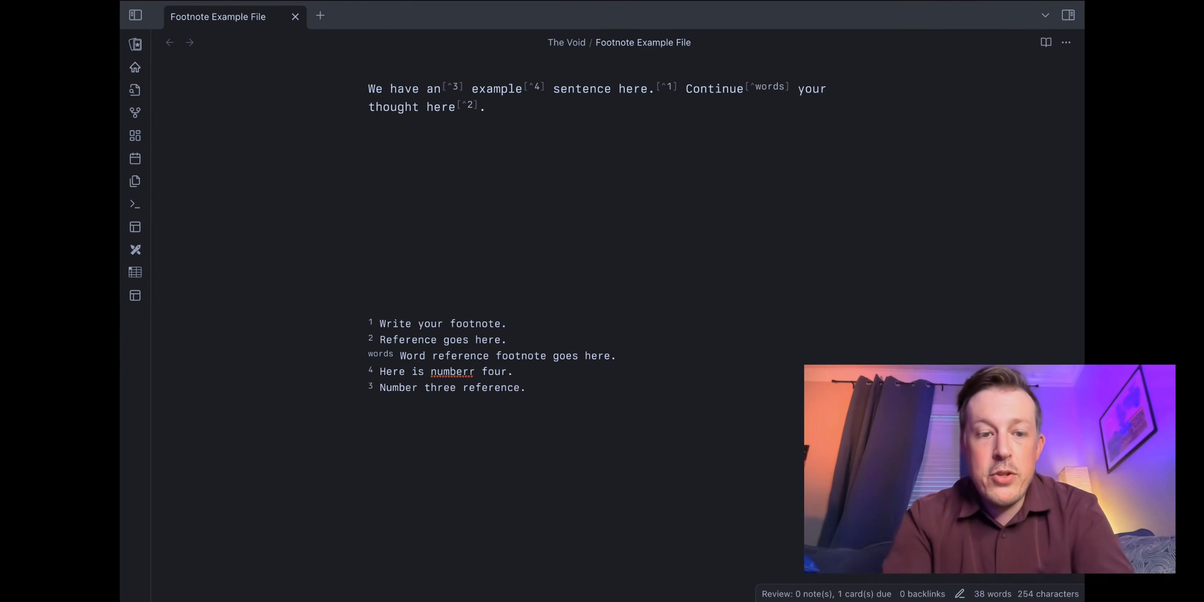
type("[")
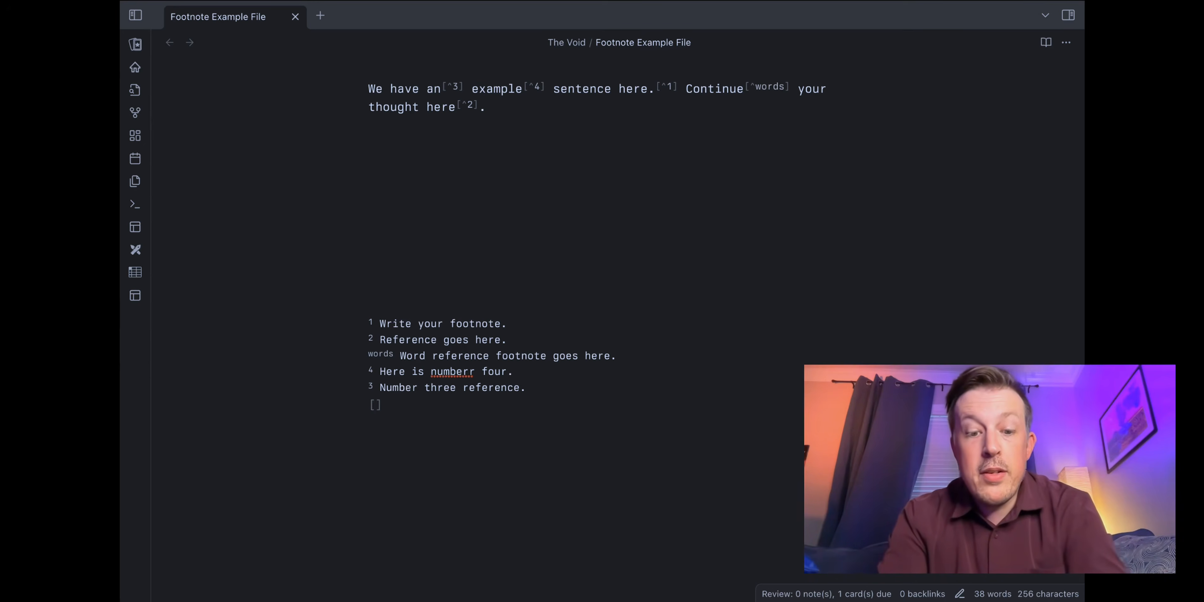
type("^")
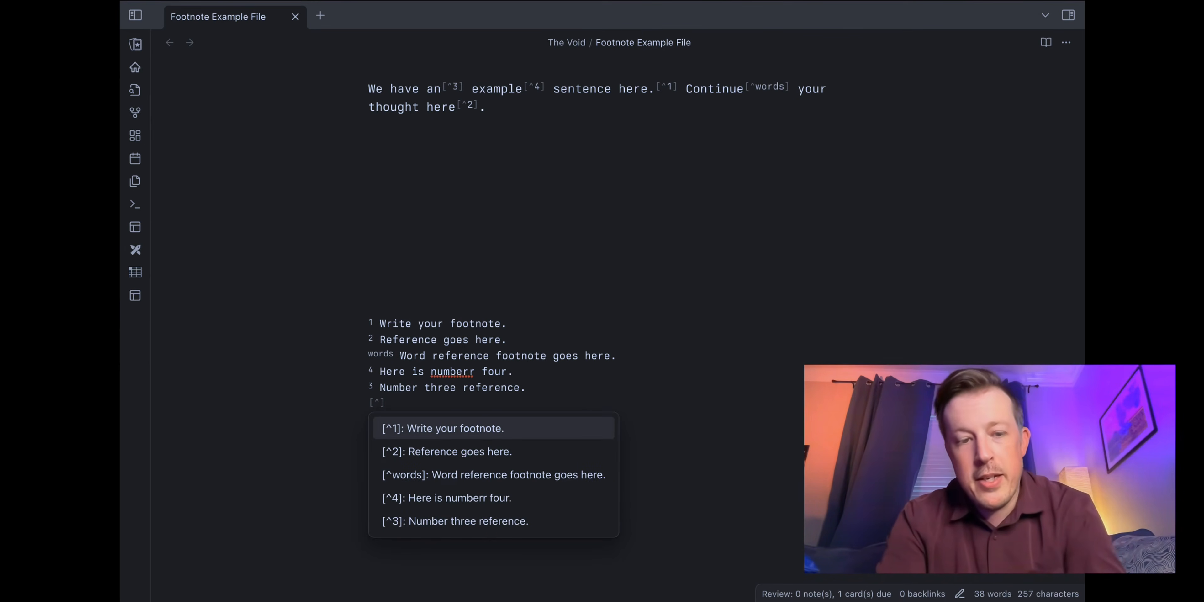
type("person name")
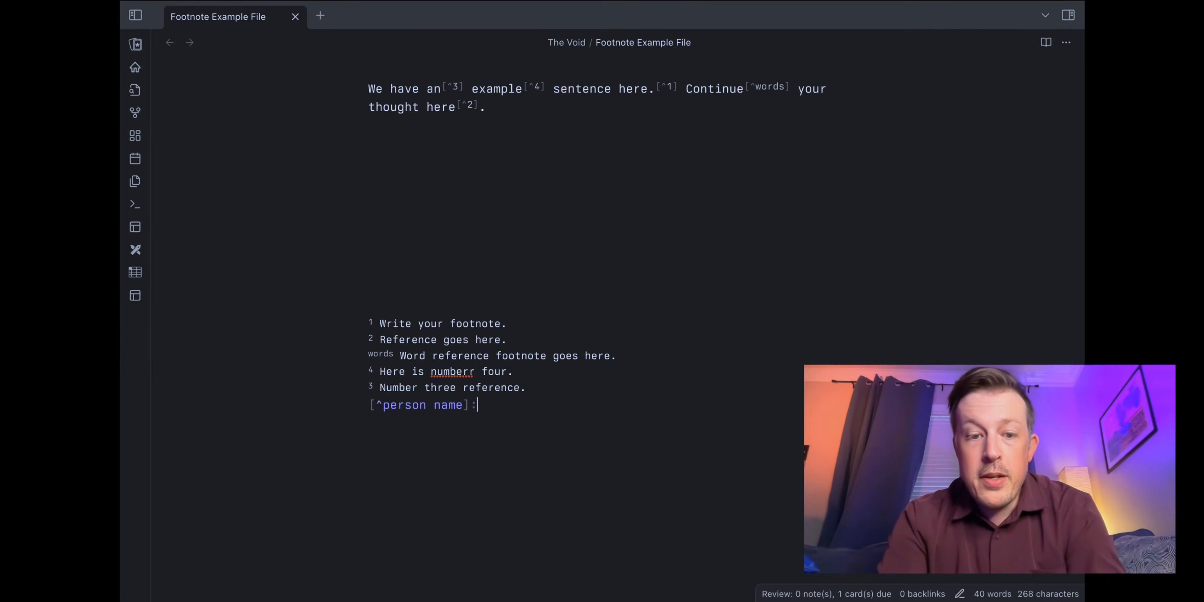
Step: Replace the space in the new footnote label with a hyphen to make [^person-name], and add the text "Footnote goes here."
left_click(427, 406)
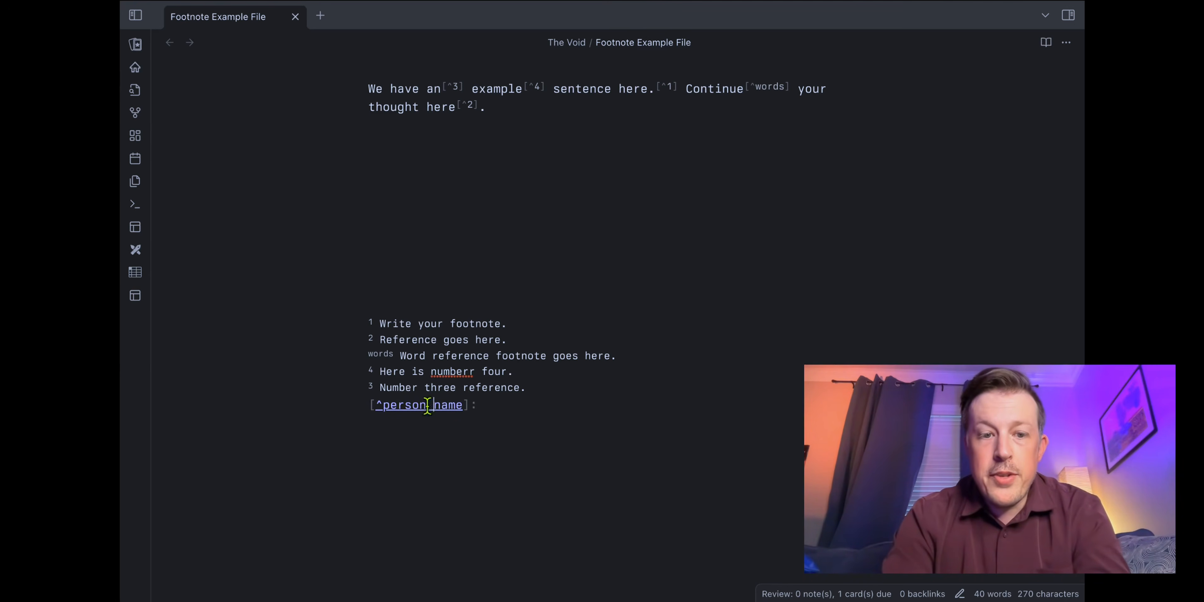
left_click(488, 407)
key("Left")
key("BackSpace")
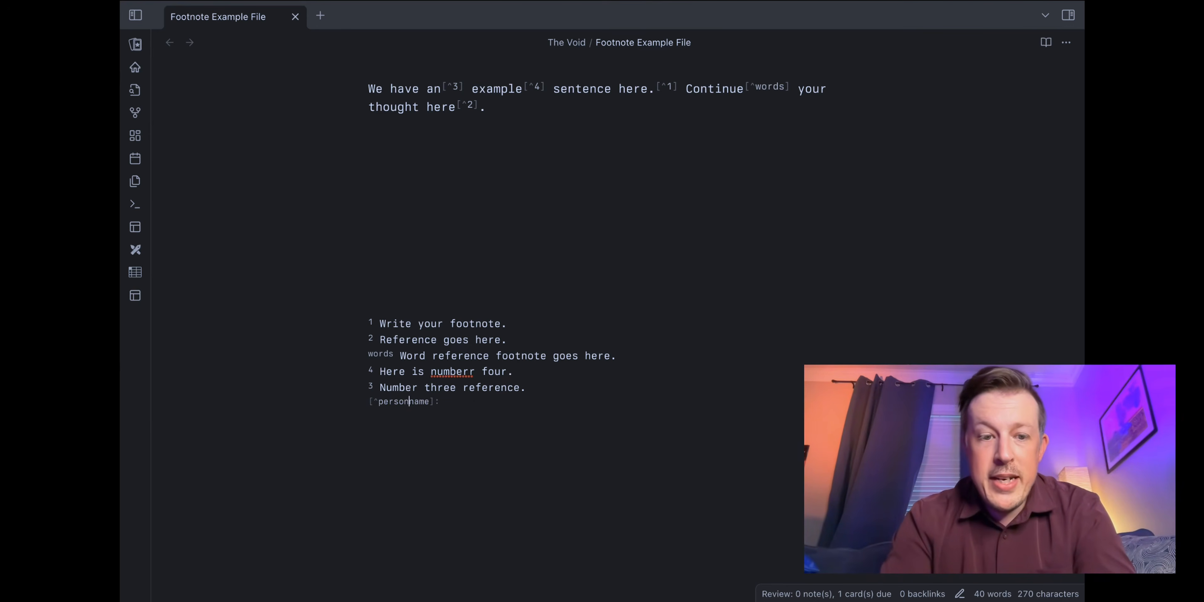
left_click(520, 403)
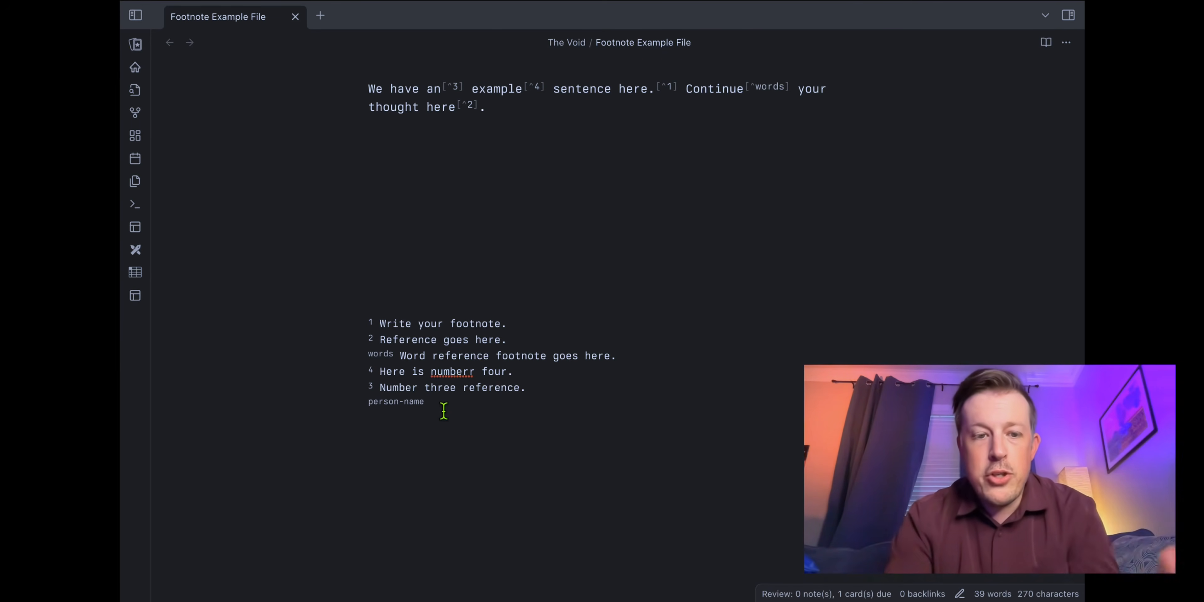
type("Footnote goes here.")
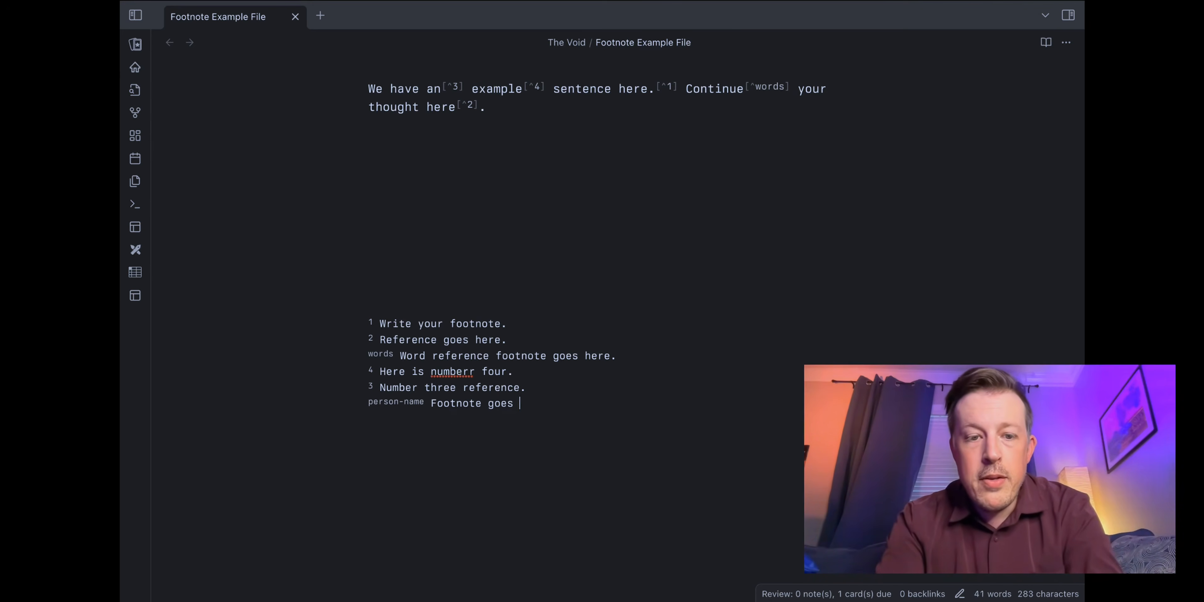
Step: Insert a reference to the existing footnote [^person-name] after "sentence" in the first sentence, choosing it from the suggested footnotes
left_click(610, 89)
type("[^")
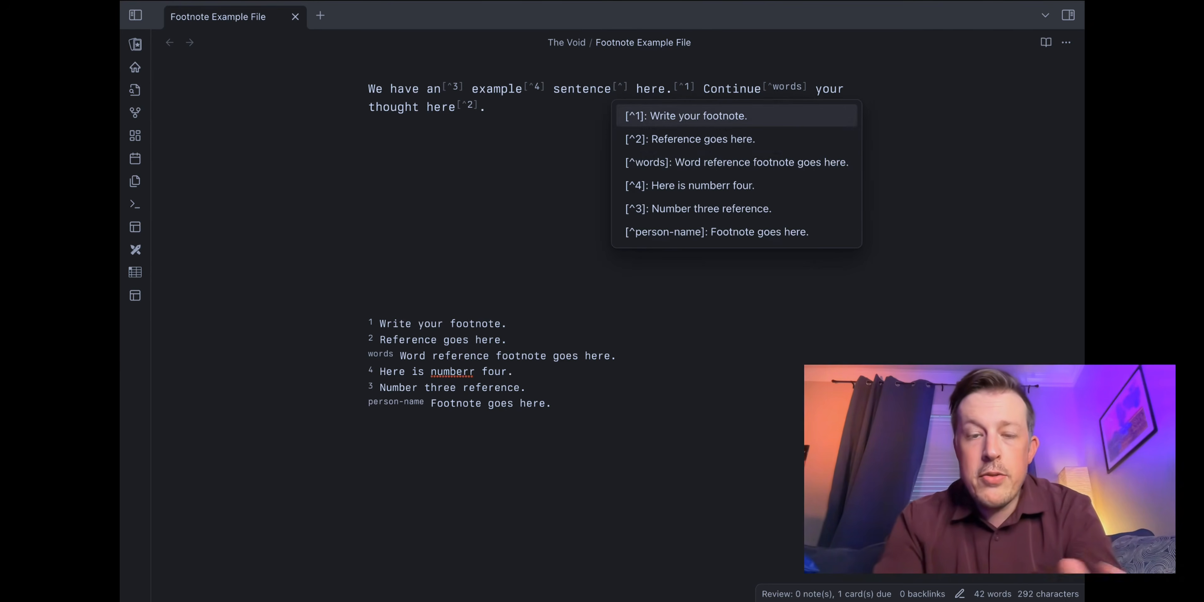
key("Down")
key("Down")
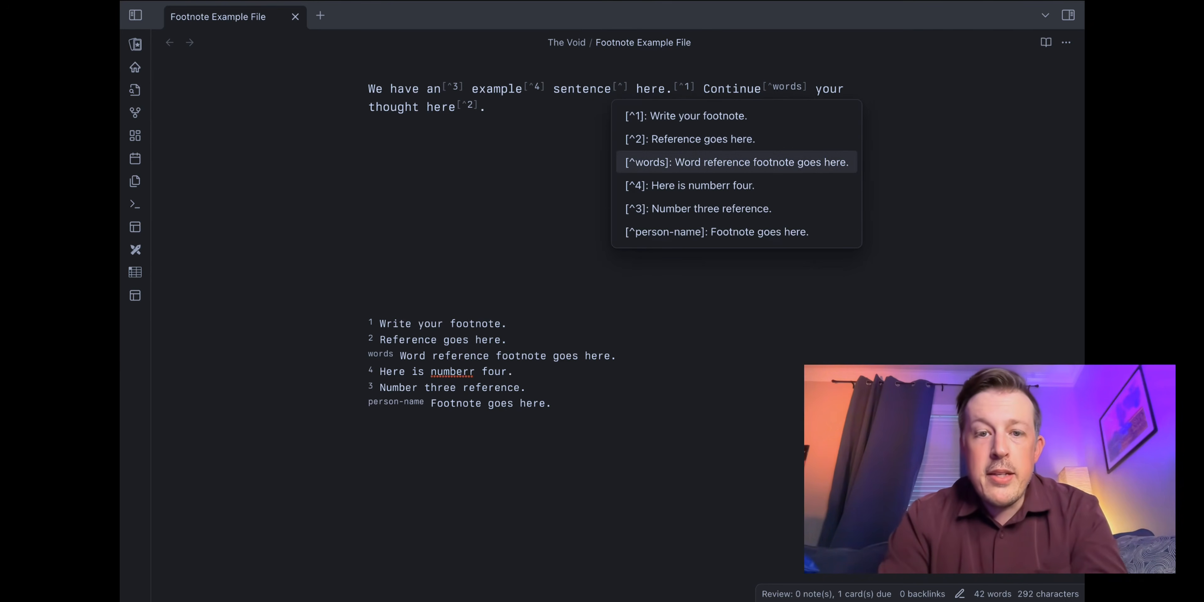
key("Down")
key("Down")
key("Down")
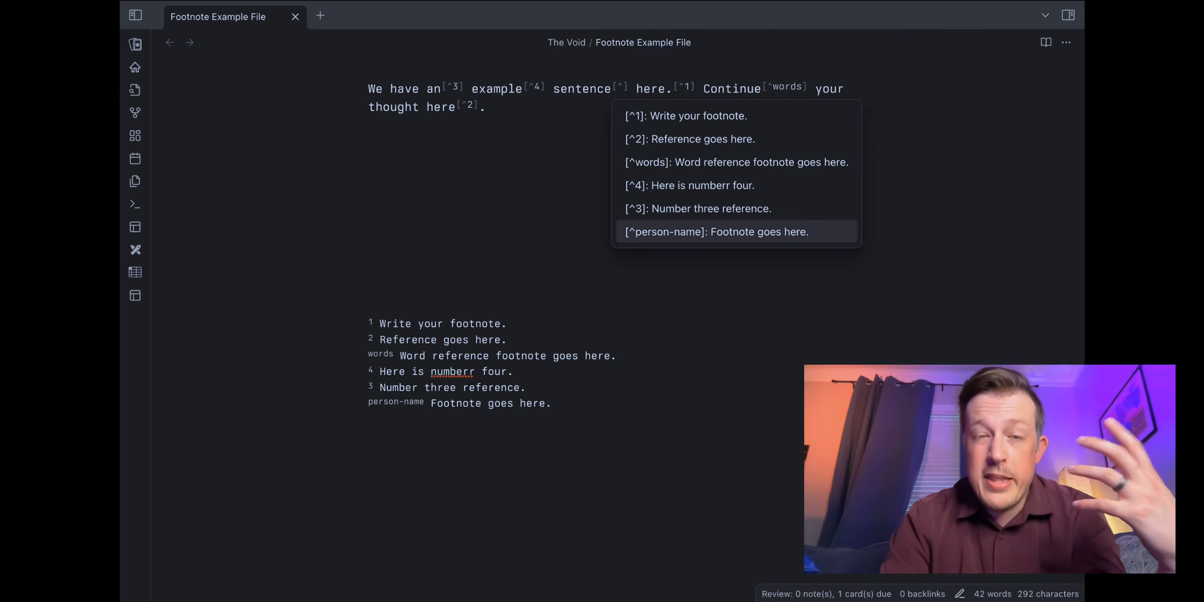
key("Return")
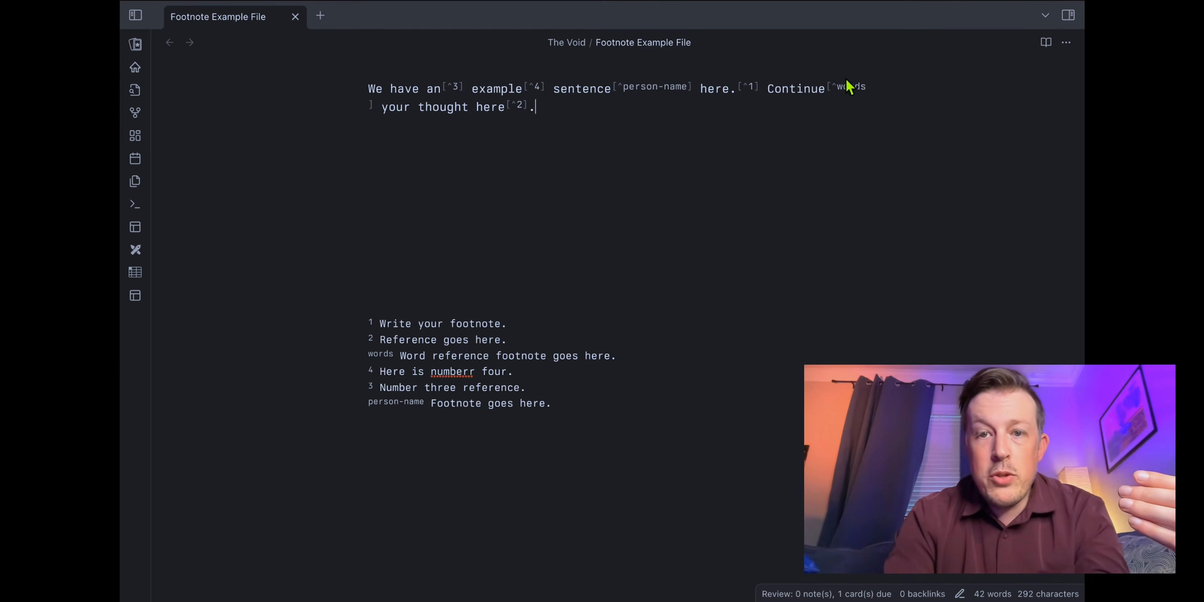
left_click(677, 110)
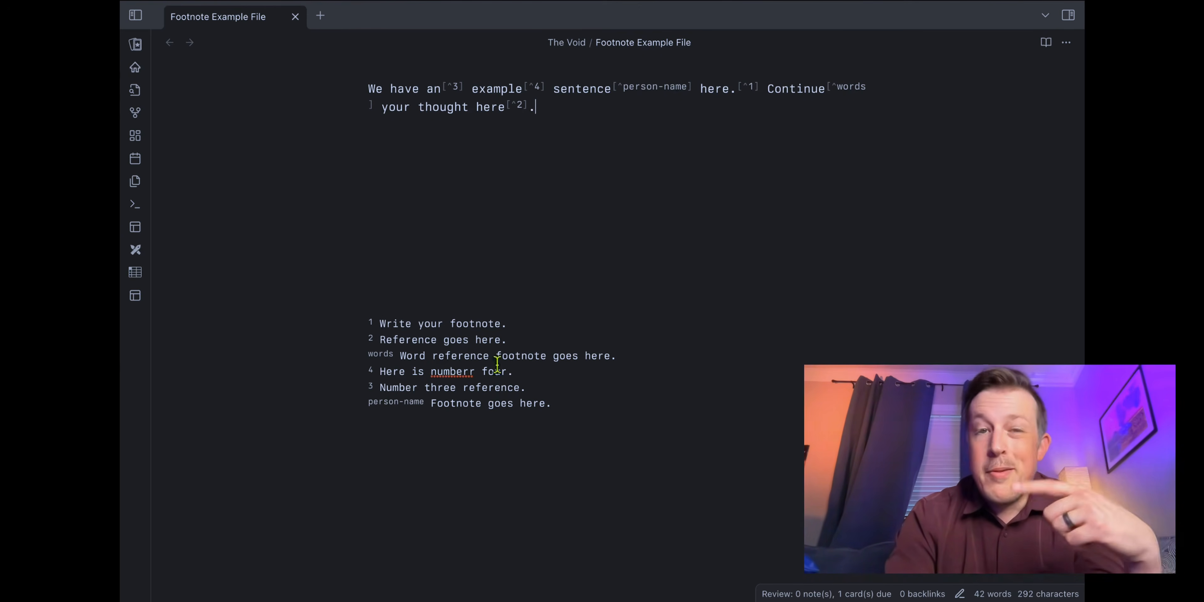
Step: Examine how the named and numbered footnotes are ordered in reading view, and return to editing
left_click(1045, 43)
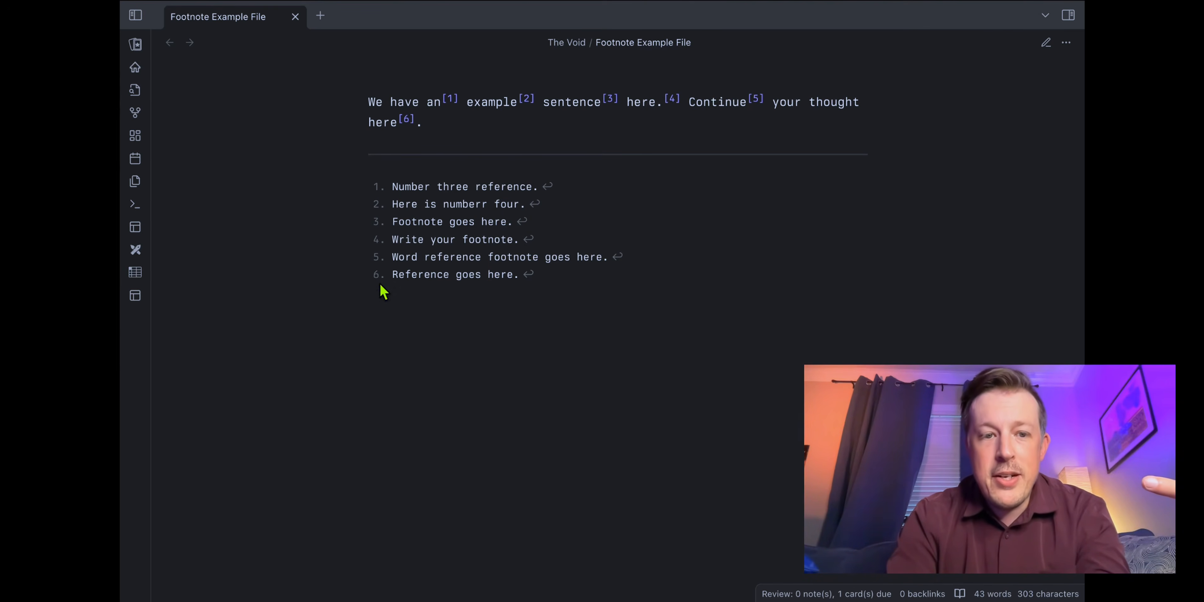
left_click(1046, 45)
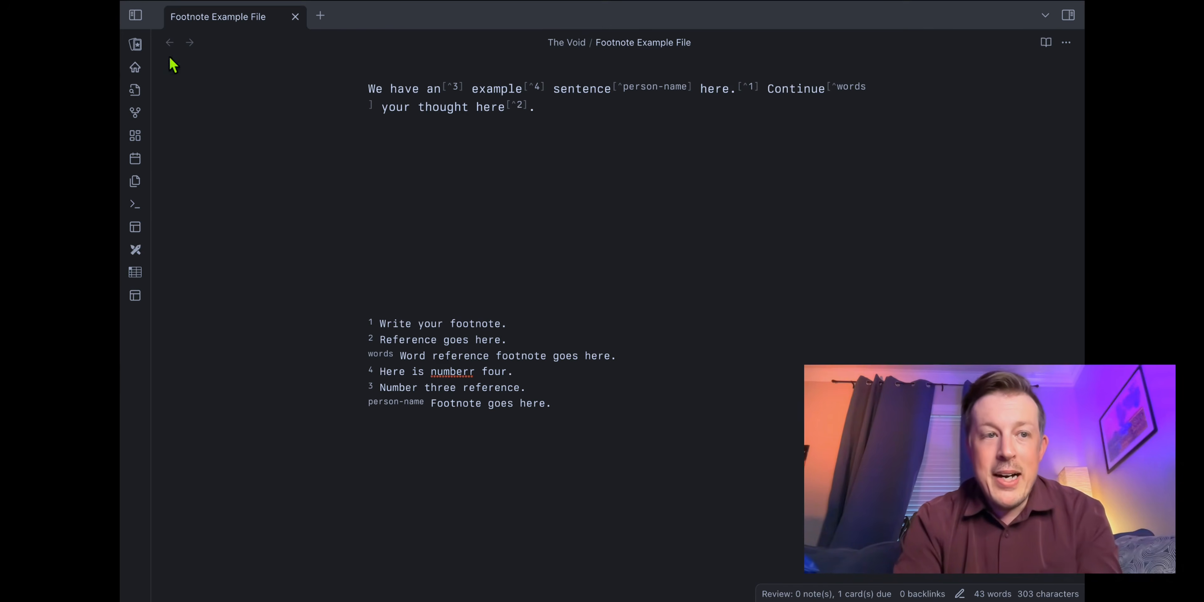
left_click(136, 15)
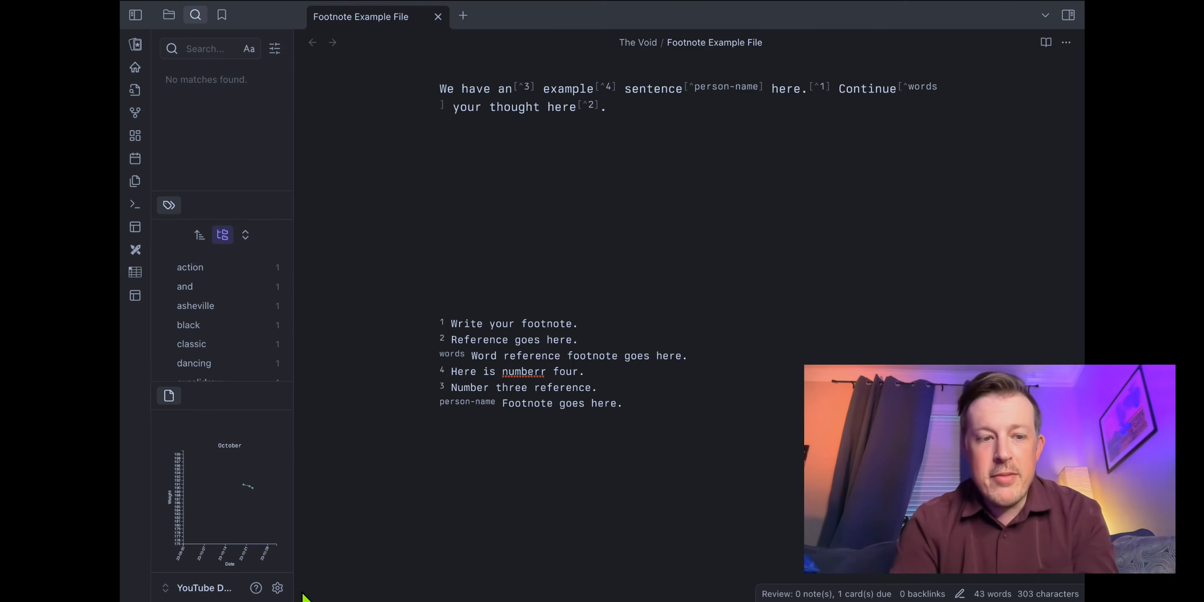
left_click(135, 15)
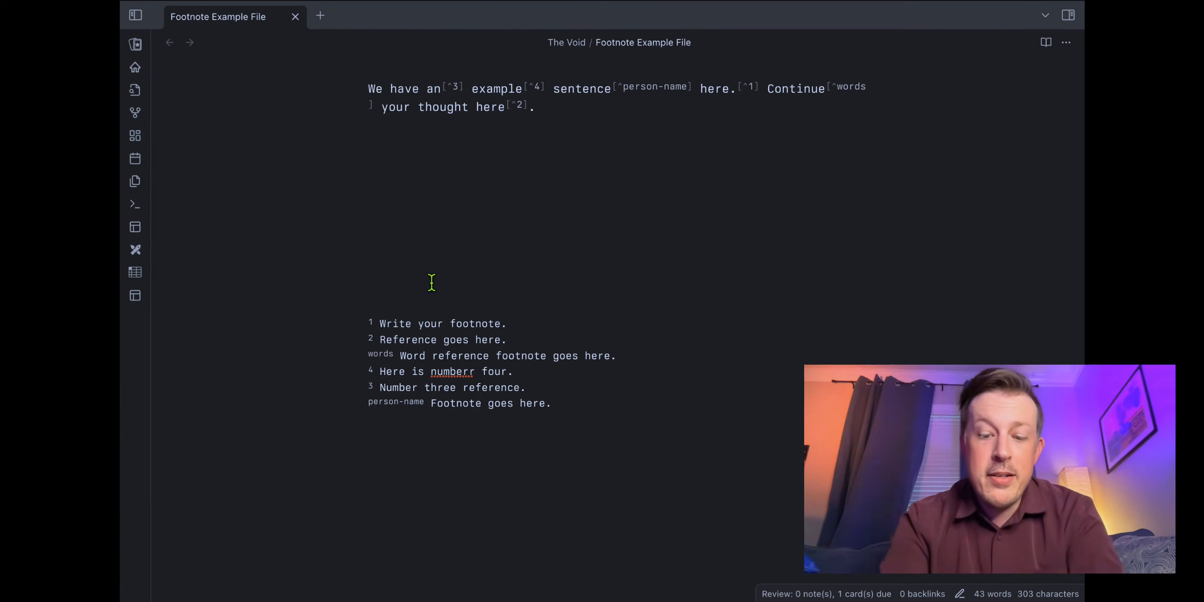
Step: Find the Footnote Shortcut community plugin by searching for "footno", install and enable it, and open its options
key("ctrl+comma")
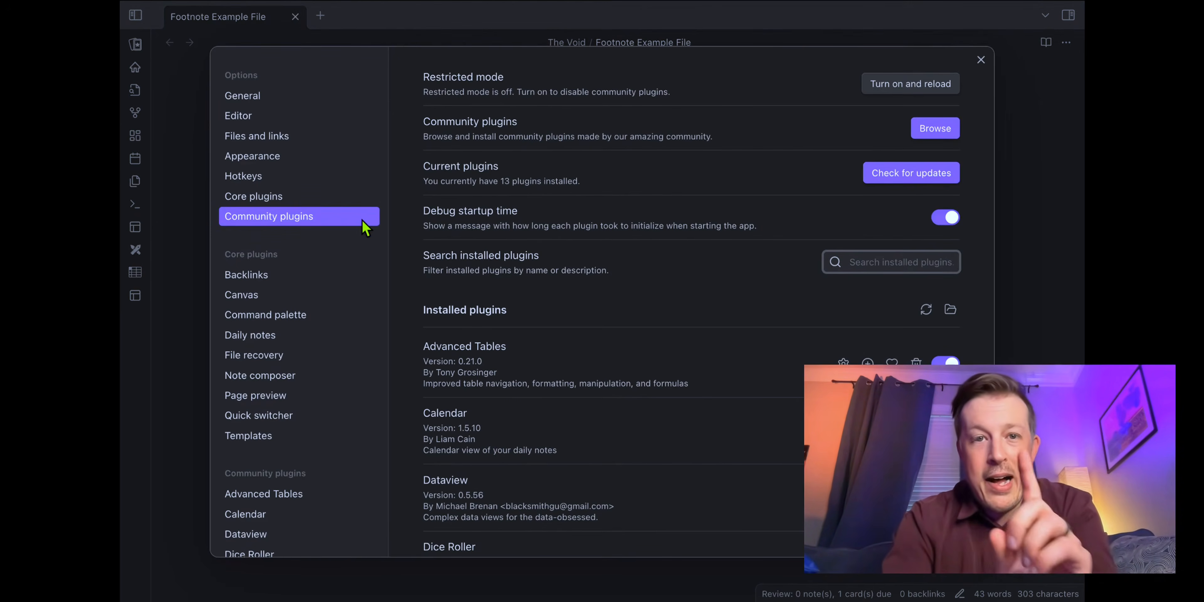
left_click(919, 133)
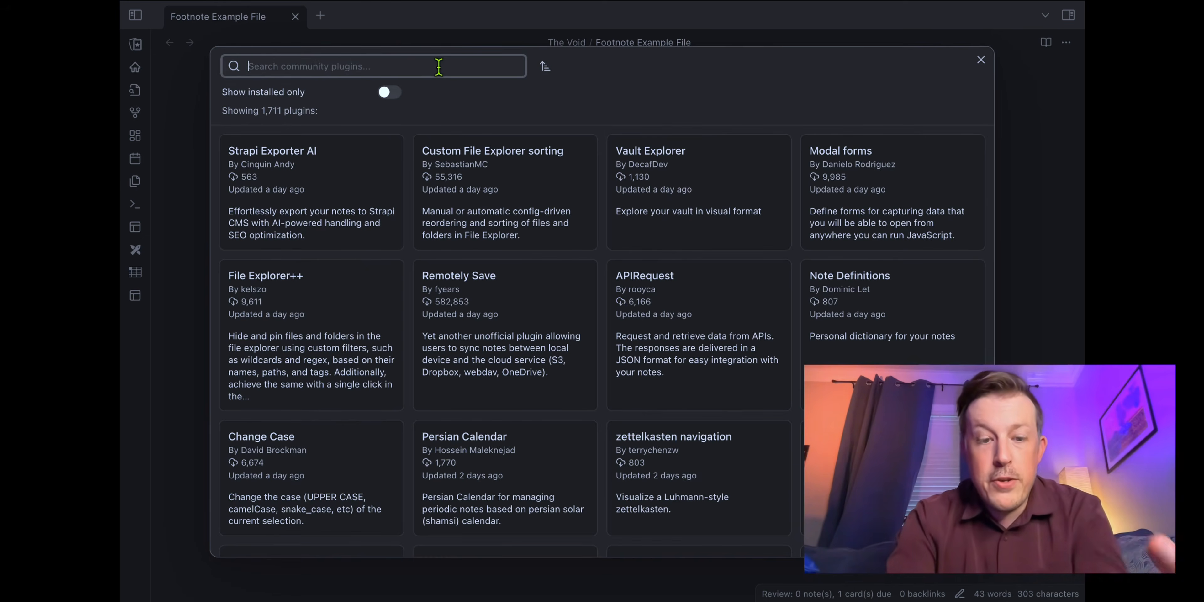
type("footno")
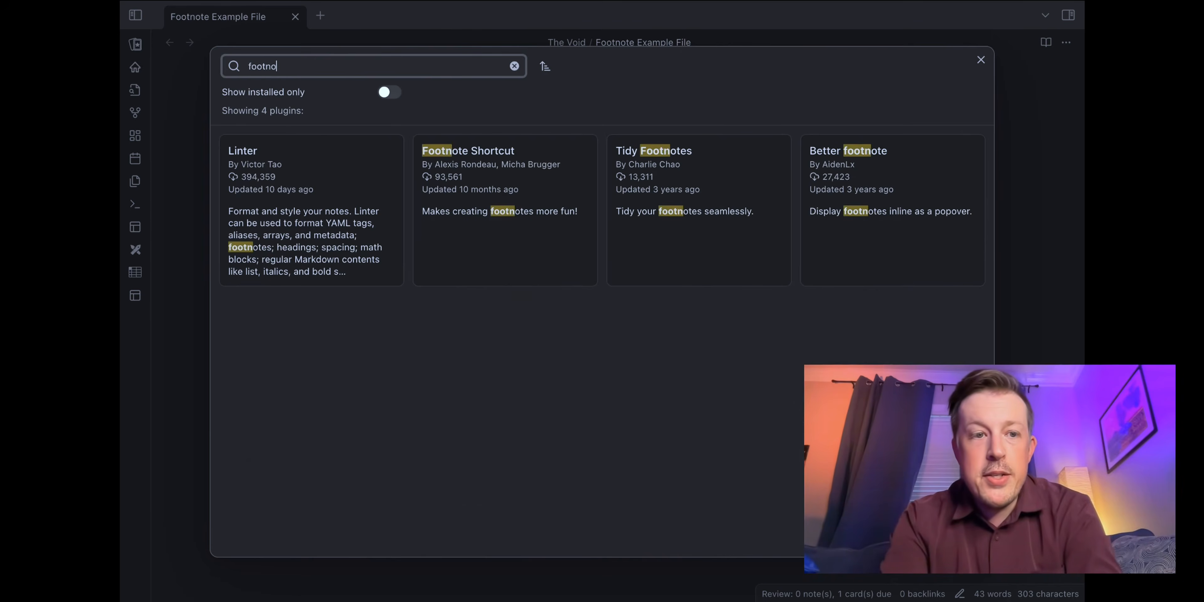
left_click(504, 242)
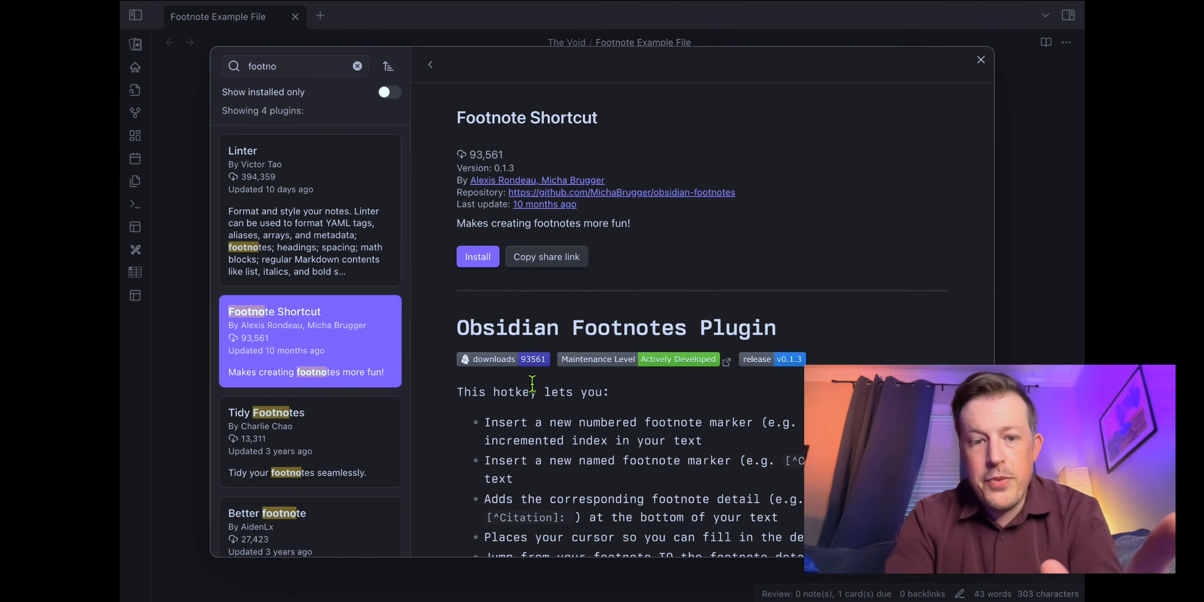
left_click(478, 257)
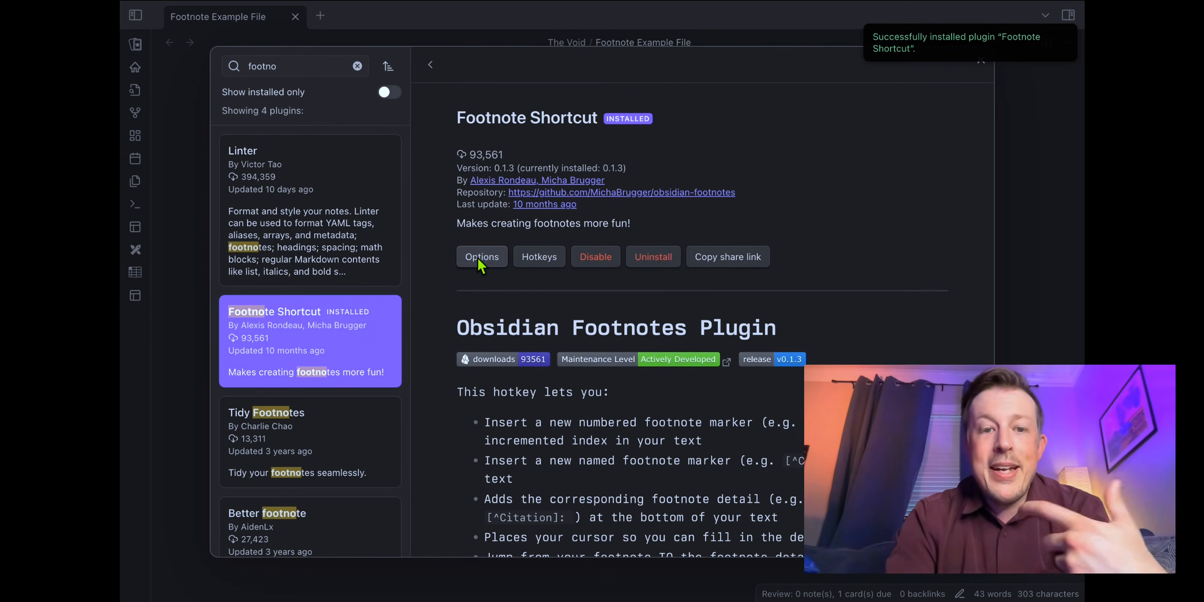
left_click(481, 266)
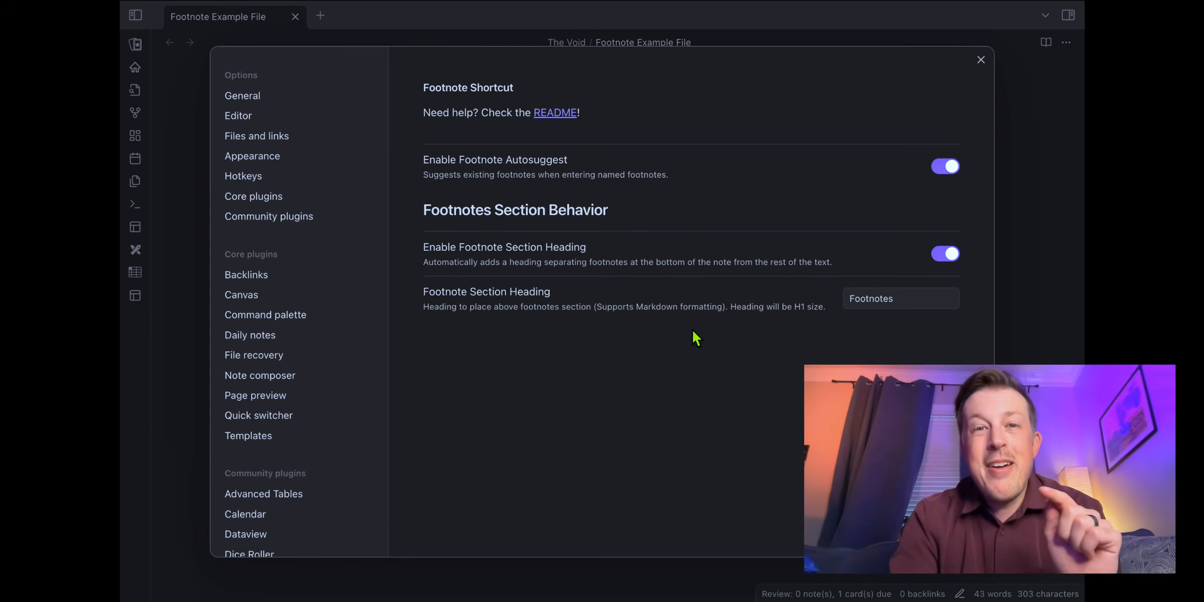
Step: Find the footnote commands in the hotkey settings and assign Cmd+Shift+1 to Insert / Navigate Auto-Numbered Footnote
left_click(259, 176)
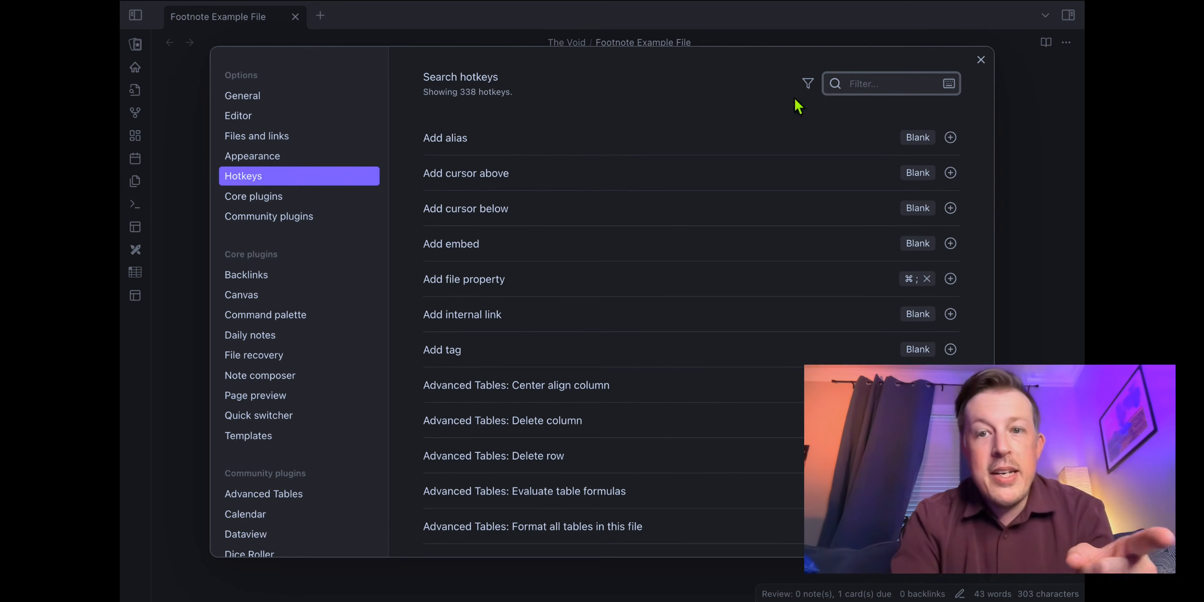
type("footnote")
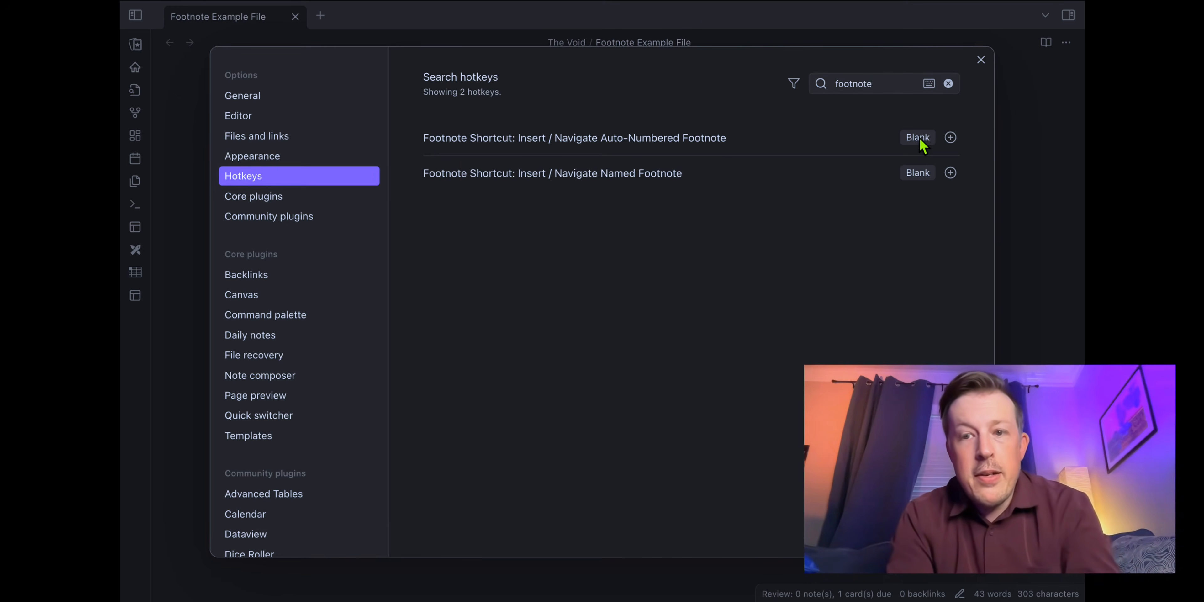
left_click(949, 138)
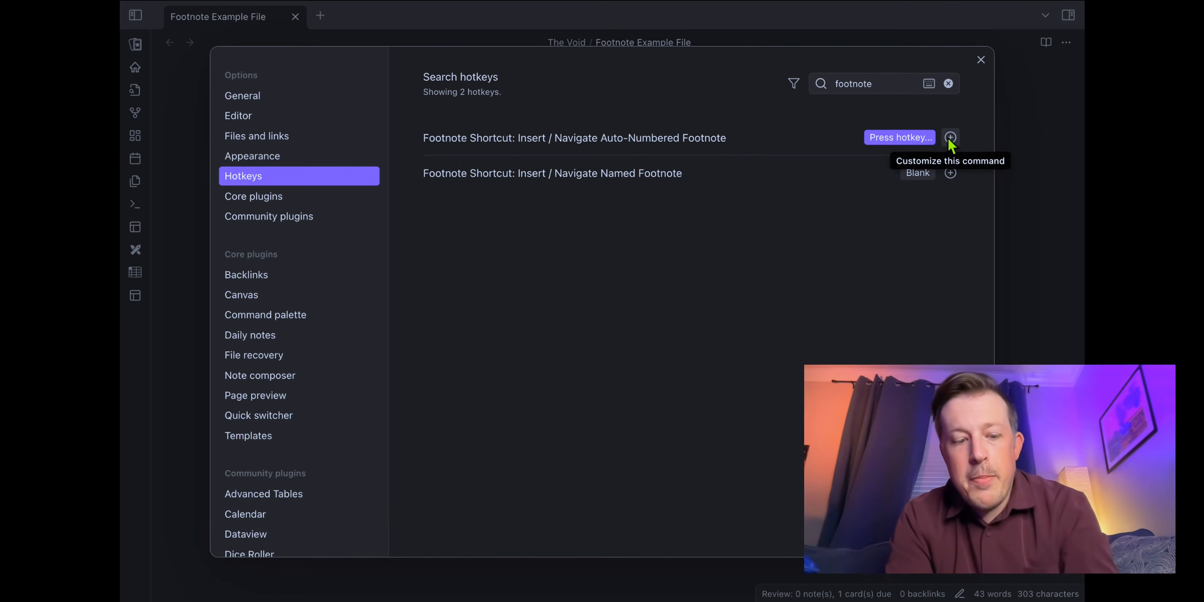
key("super+shift+1")
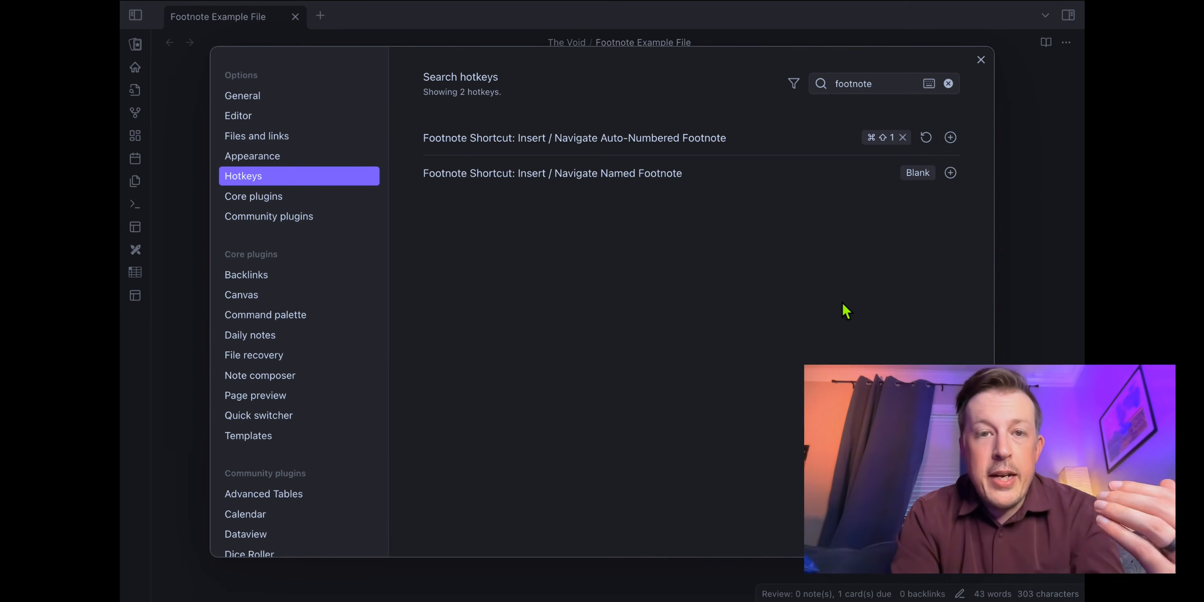
left_click(949, 175)
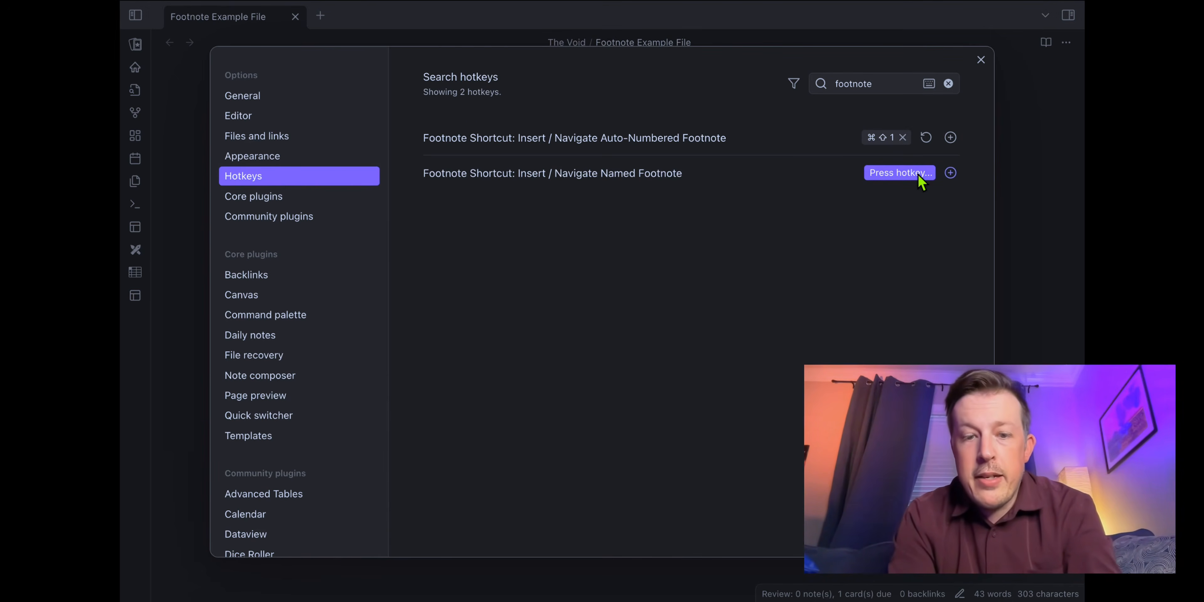
key("Escape")
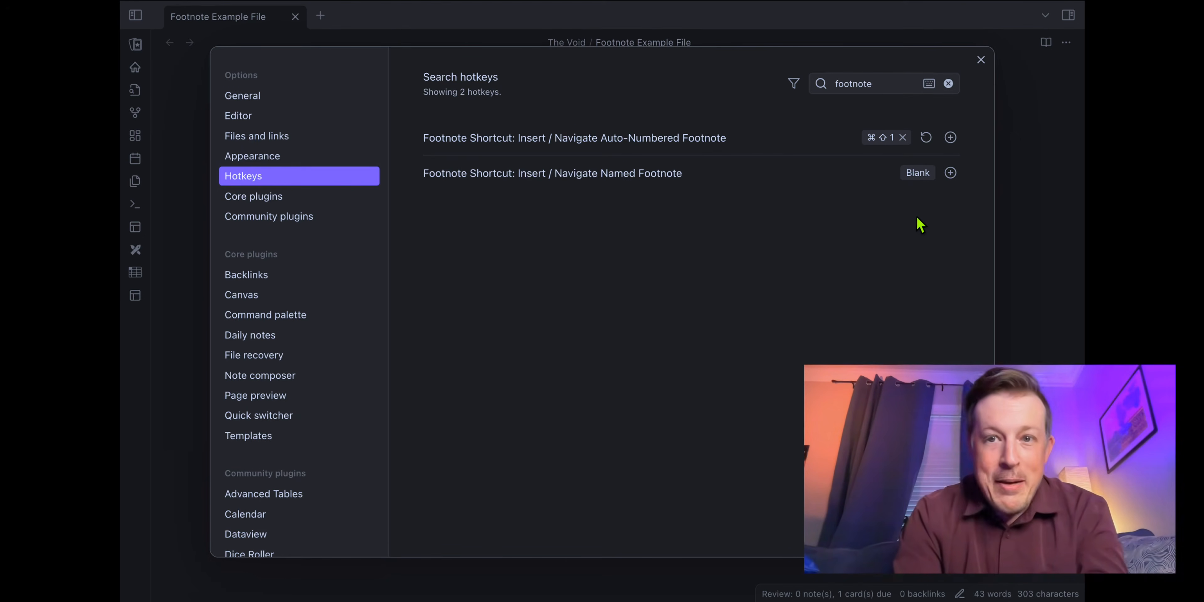
left_click(948, 84)
left_click(922, 84)
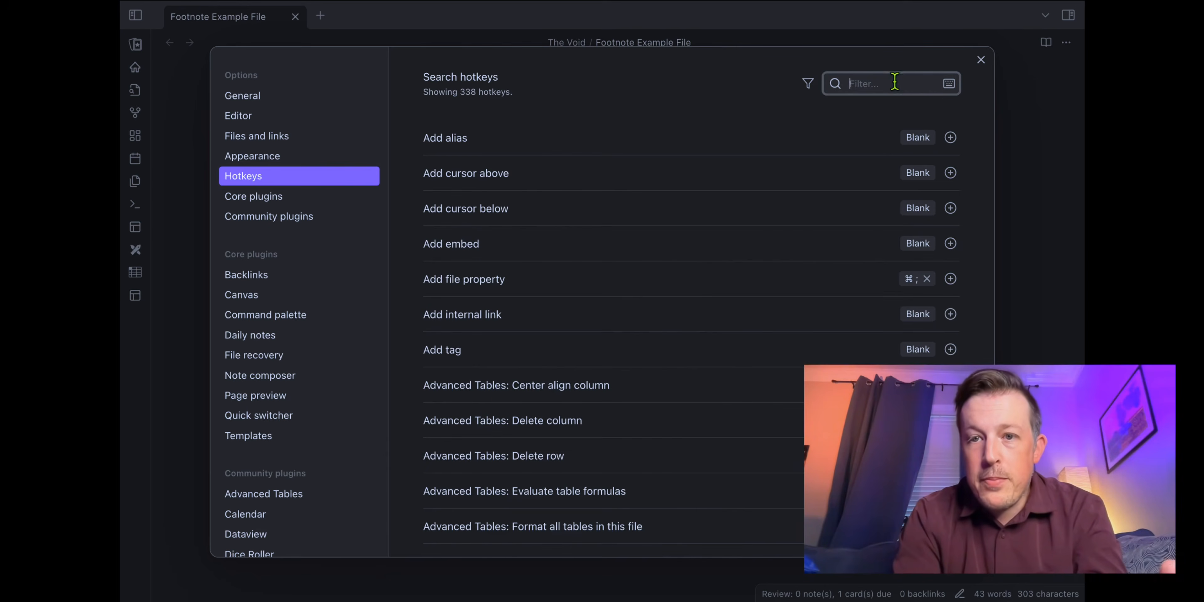
left_click(947, 84)
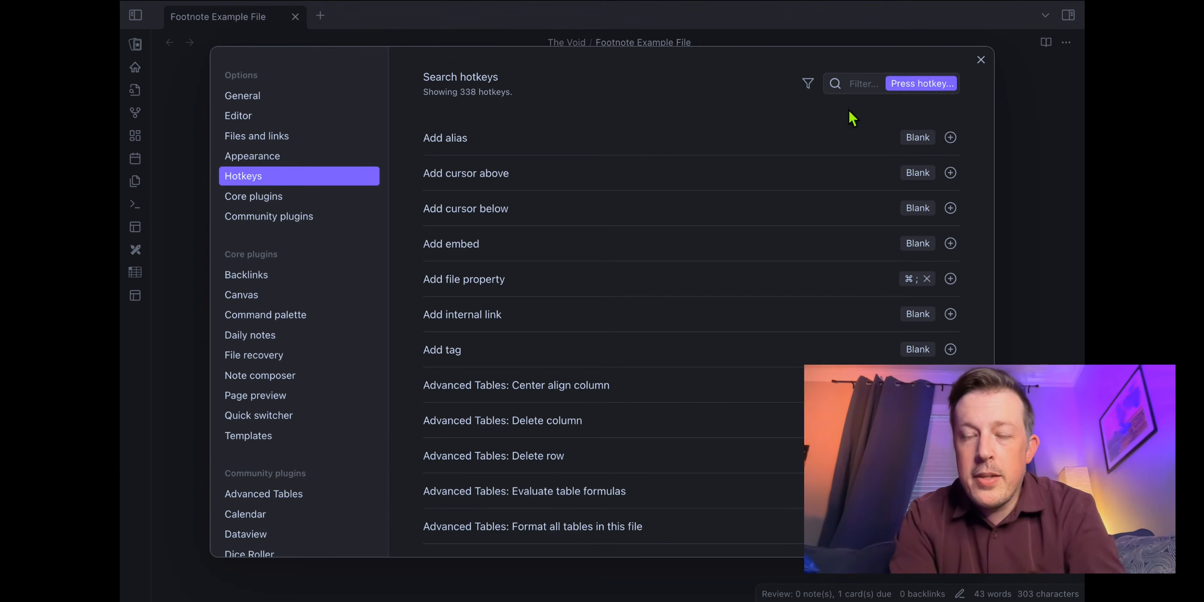
left_click(862, 84)
left_click(916, 86)
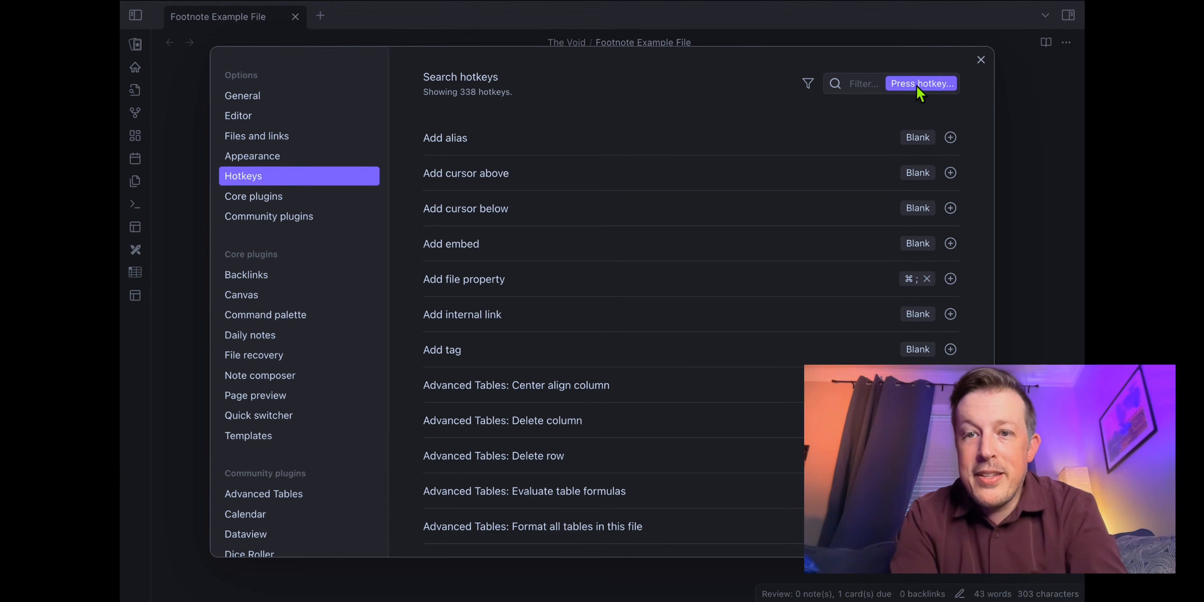
key("Escape")
Step: Find the Reminder: Show calendar popup command with the filter "pop" and remove its assigned hotkey
left_click(868, 86)
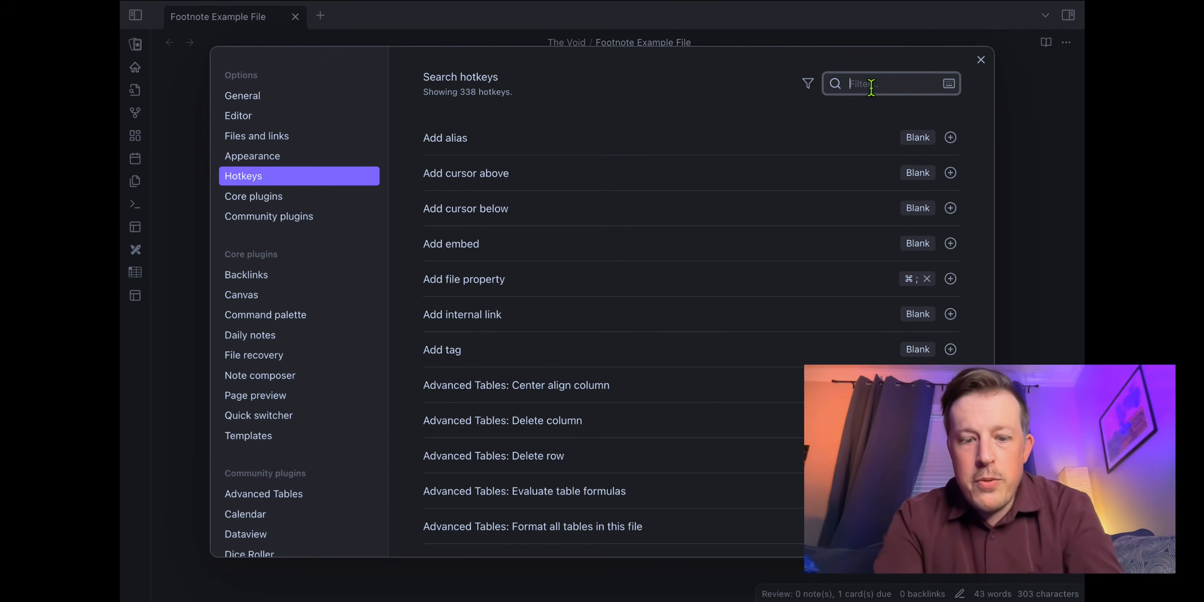
type("pop")
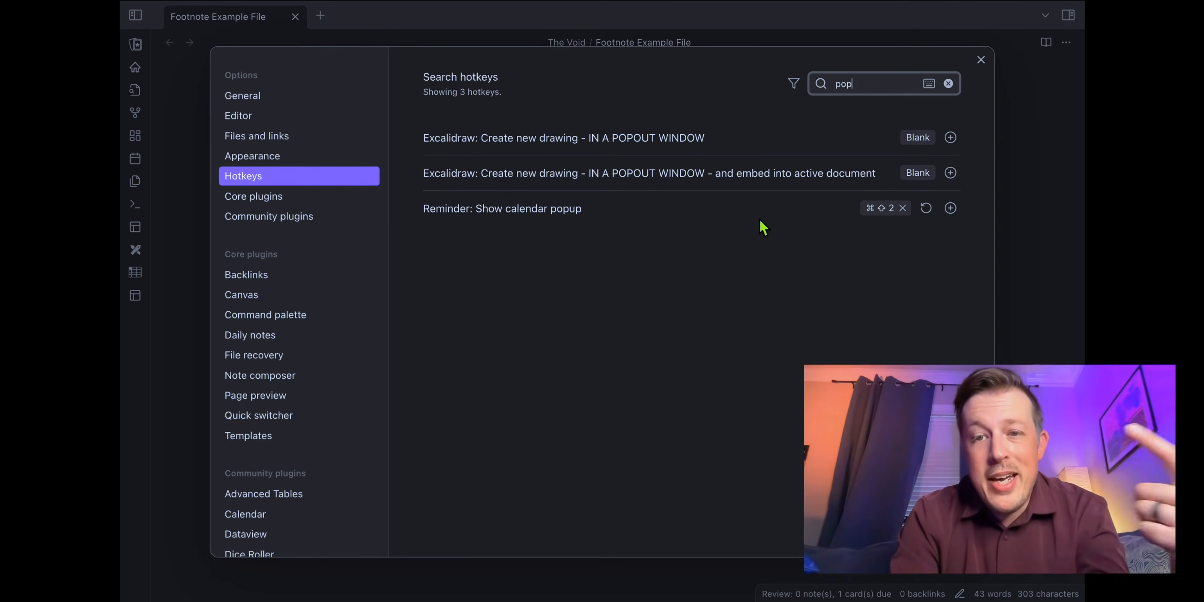
left_click(902, 208)
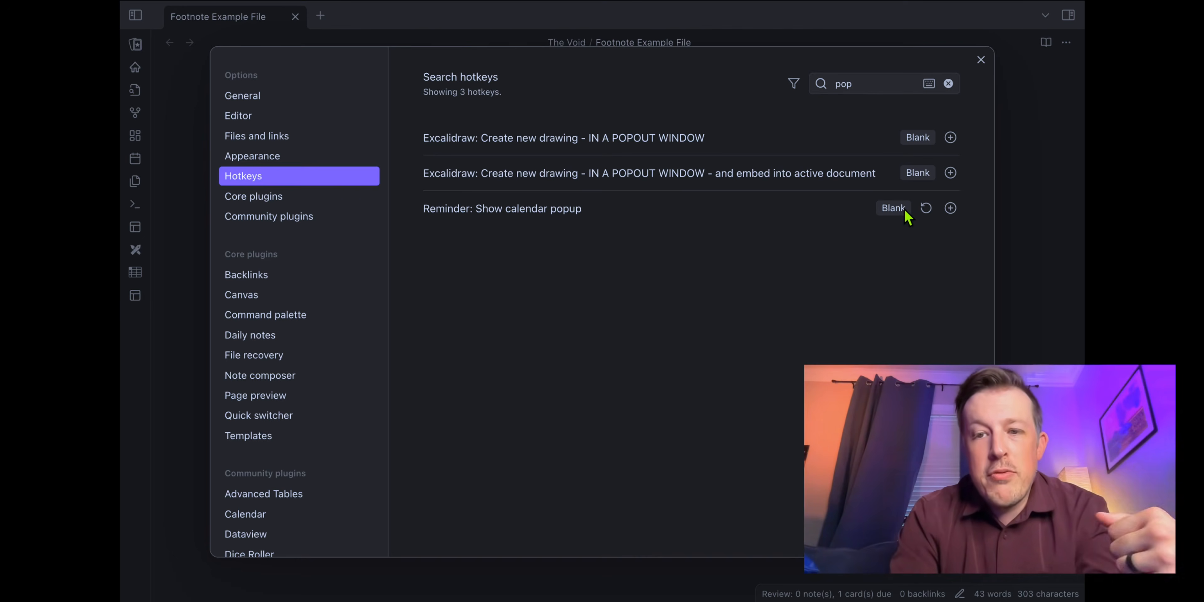
Step: Filter the hotkeys by "footno" and replace the Insert / Navigate Auto-Numbered Footnote hotkey with Cmd+Shift+F
double_click(886, 83)
key("BackSpace")
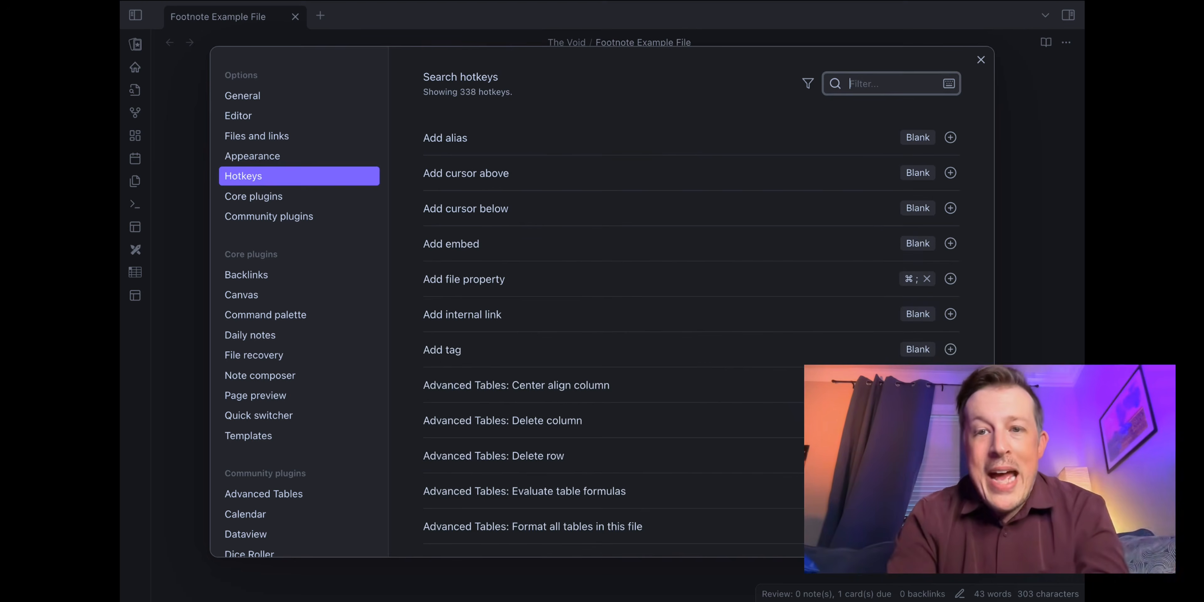
type("footno")
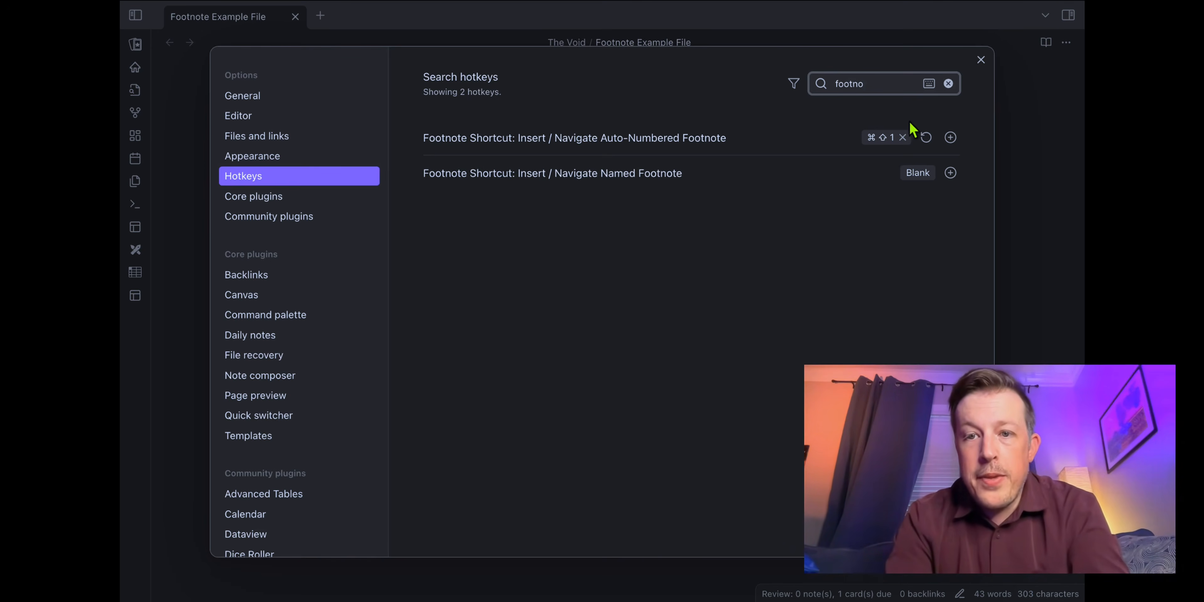
left_click(903, 137)
left_click(951, 137)
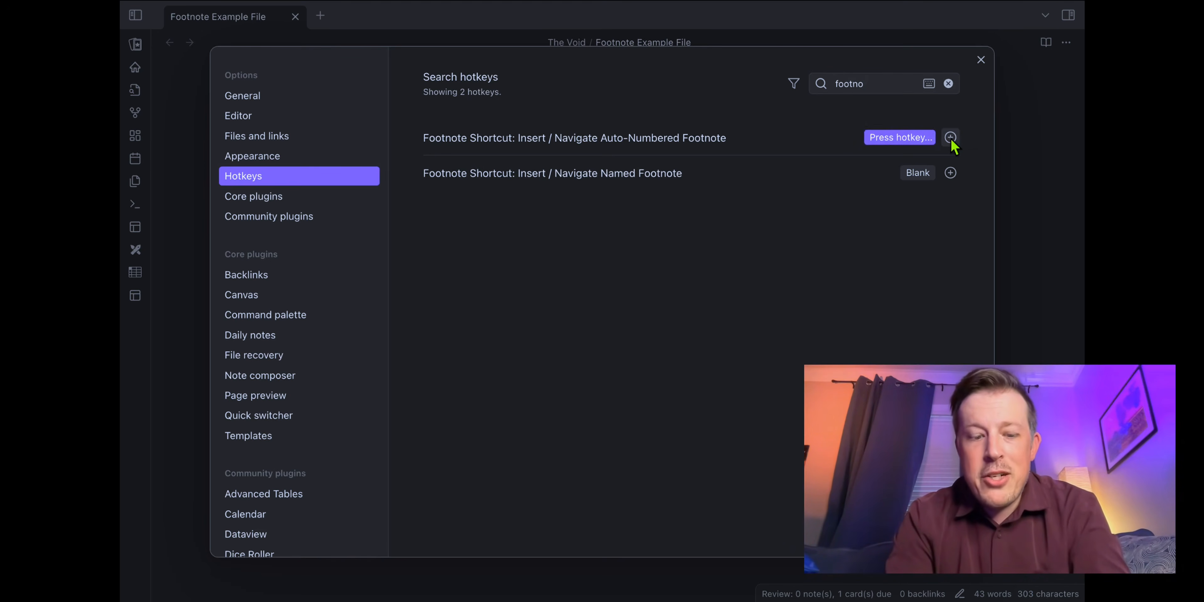
key("super+shift+f")
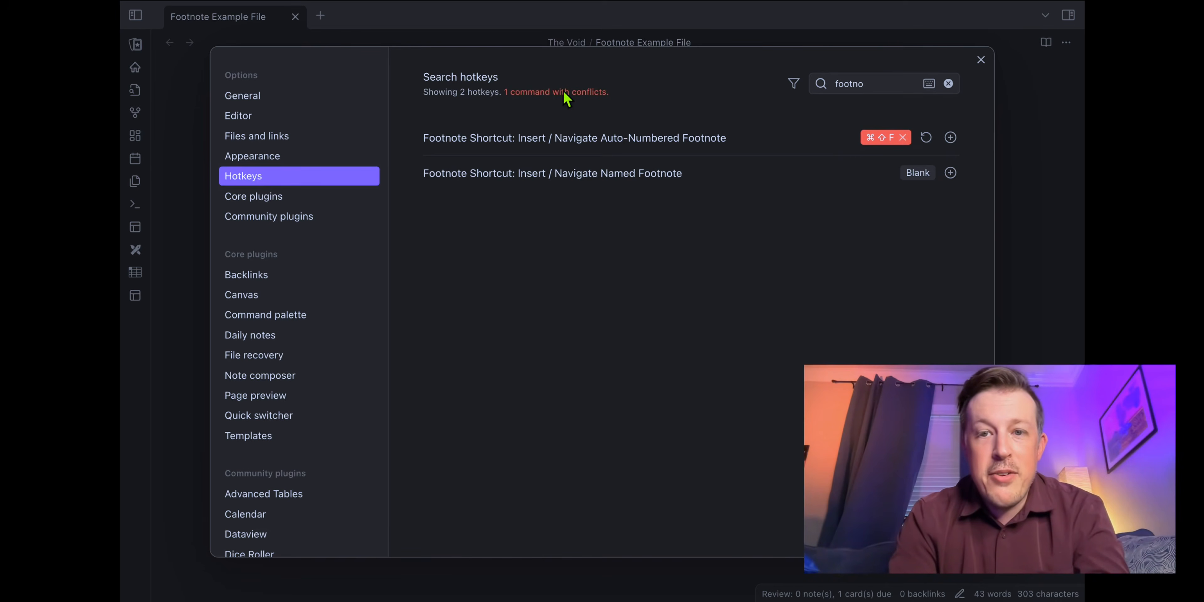
Step: Clear the hotkey filter and look through the full command list for entries with conflicting hotkeys
left_click(948, 83)
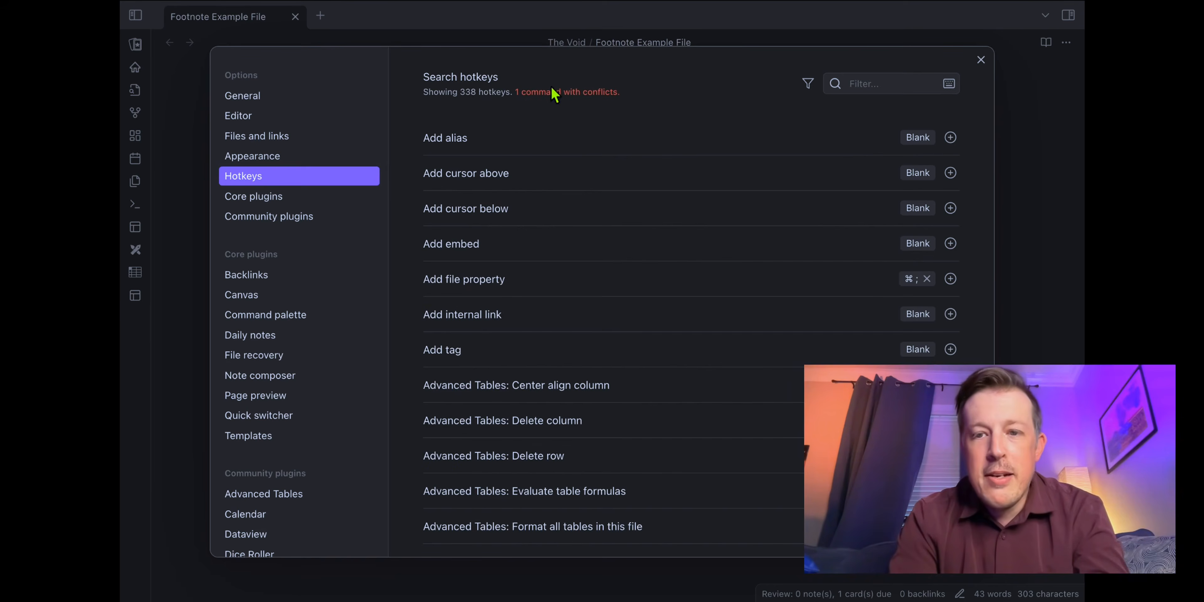
scroll(631, 223, "down", 1)
scroll(631, 223, "up", 1)
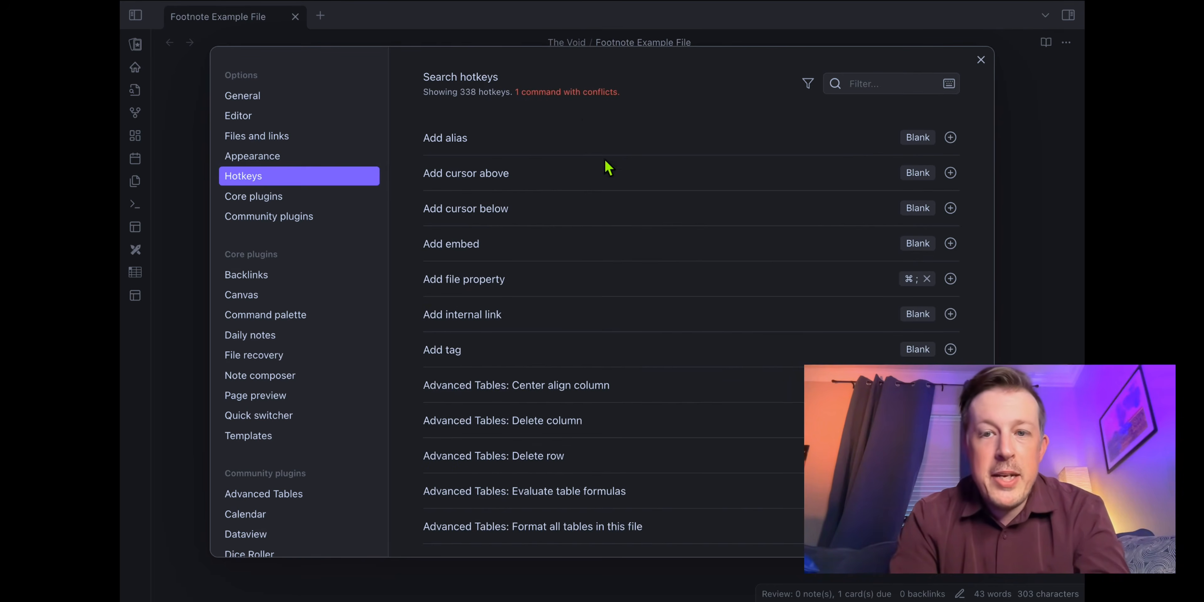
scroll(657, 296, "down", 15)
scroll(657, 295, "down", 20)
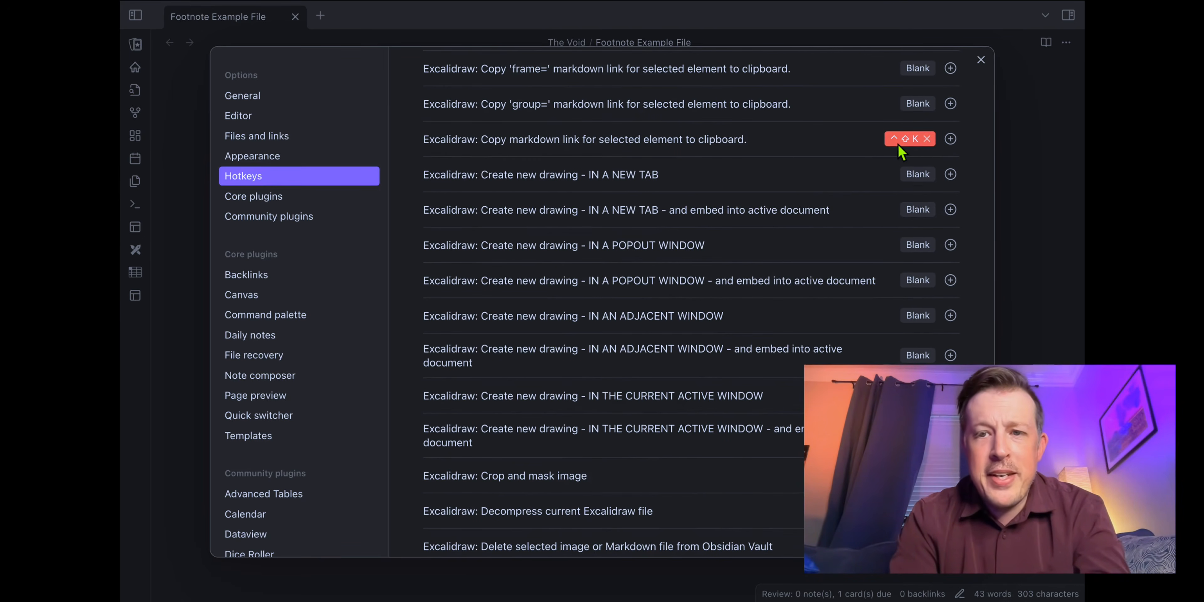
mouse_move(893, 149)
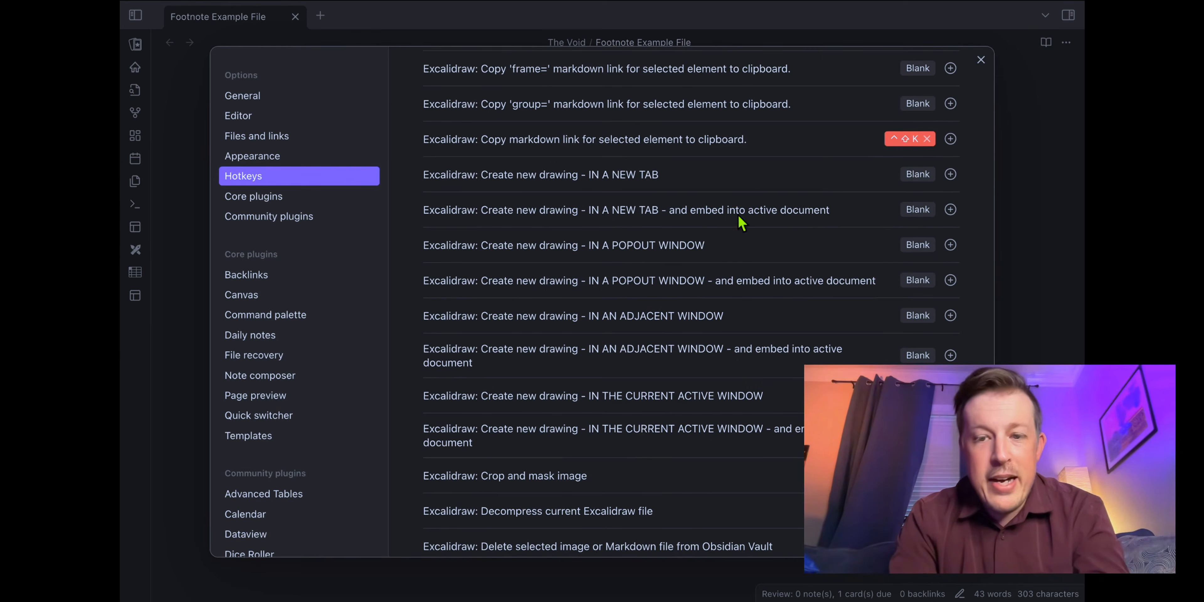
scroll(740, 218, "down", 15)
scroll(741, 222, "up", 12)
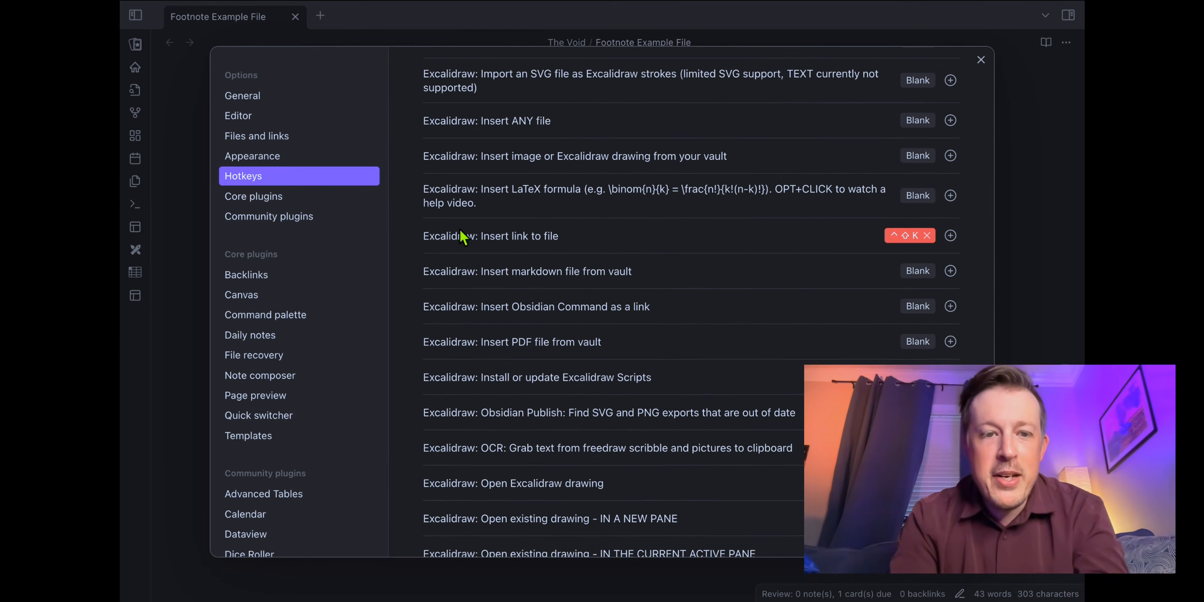
scroll(639, 247, "up", 15)
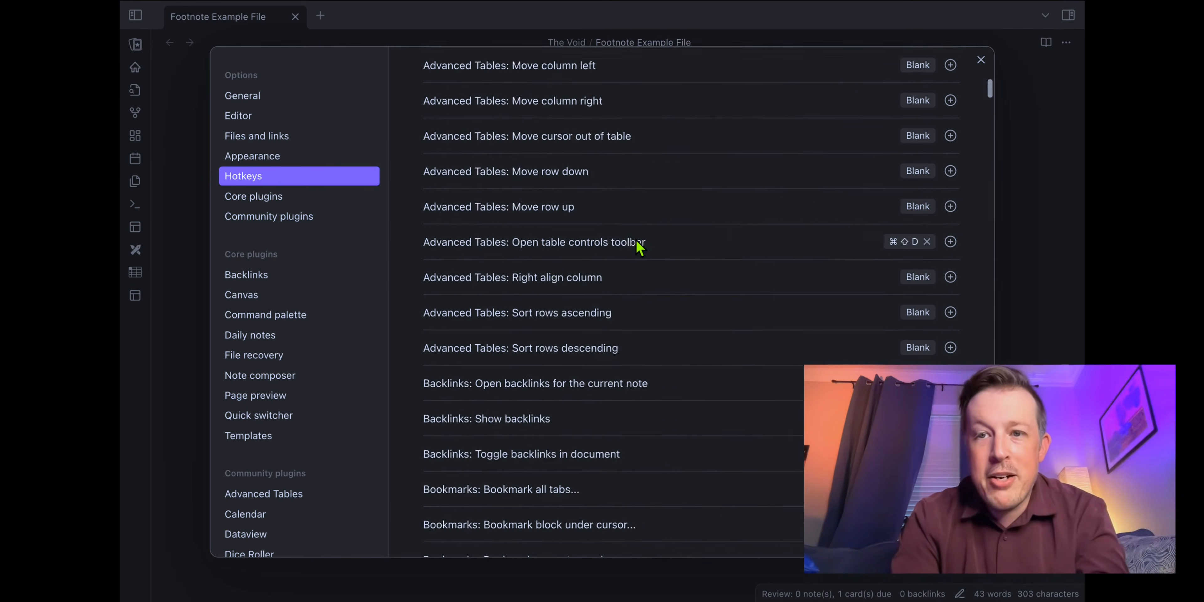
Step: Filter the commands by the hotkey Cmd+Shift+F, remove it from Search: Search in all files, and clear the filter
left_click(948, 83)
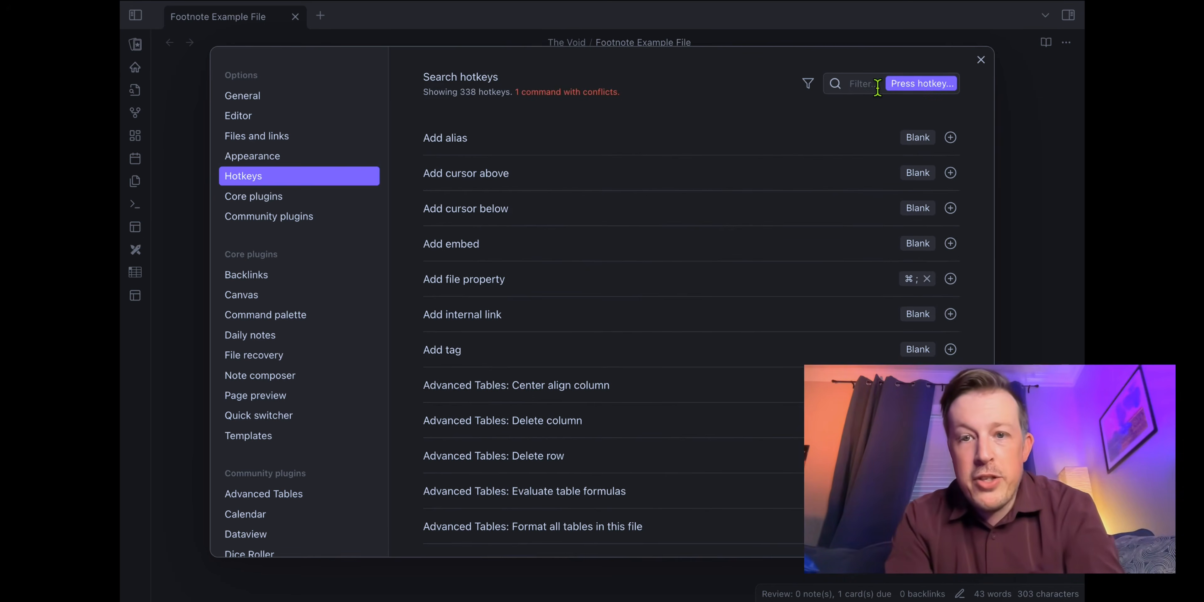
key("super+shift+f")
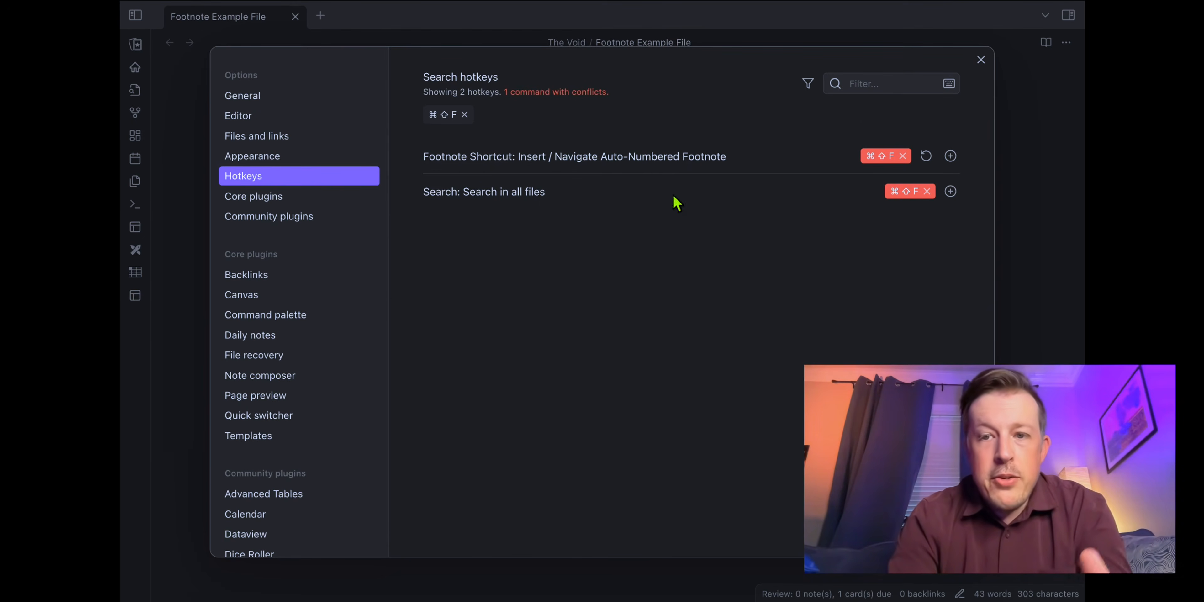
left_click(927, 191)
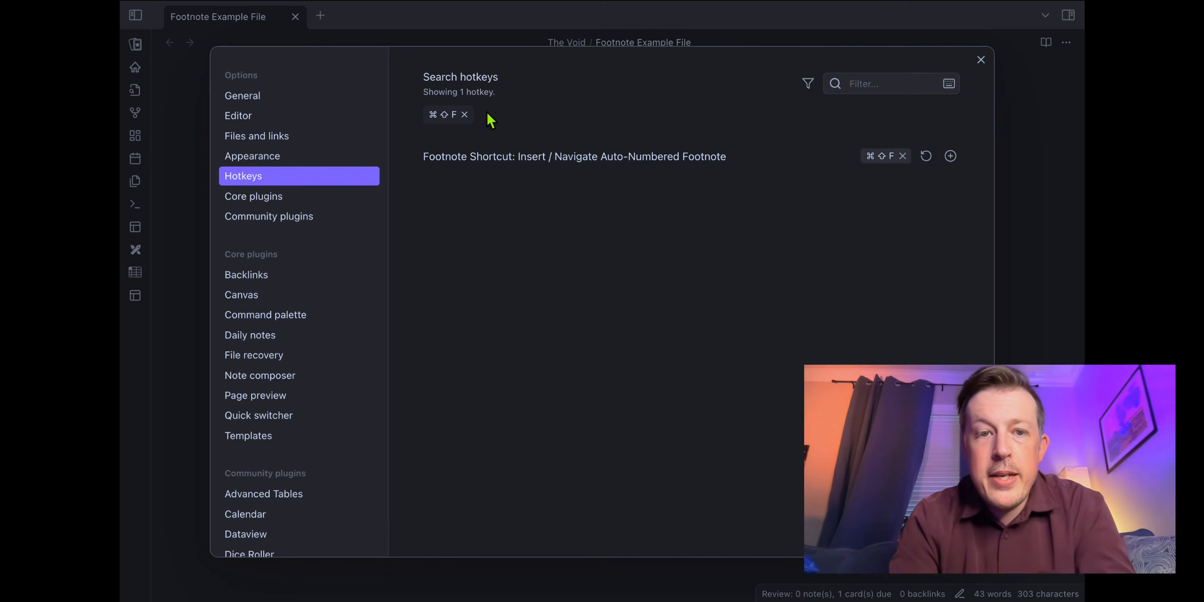
left_click(464, 114)
Step: Check which commands use the hotkey Cmd+Shift+1, and clear that hotkey filter
left_click(860, 84)
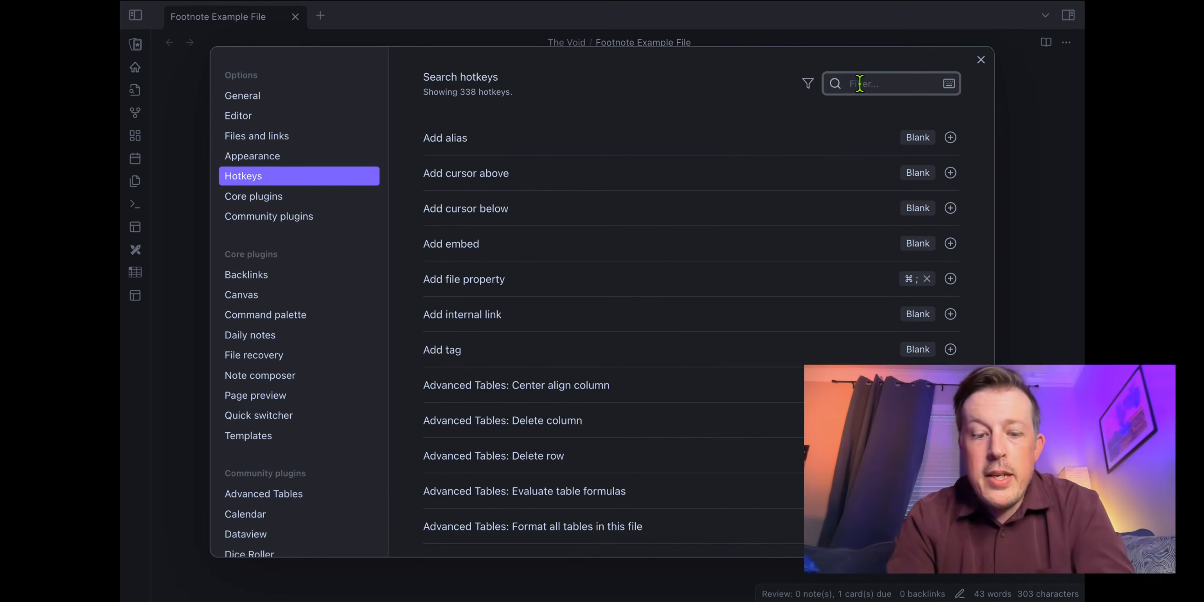
left_click(949, 84)
key("super+shift+1")
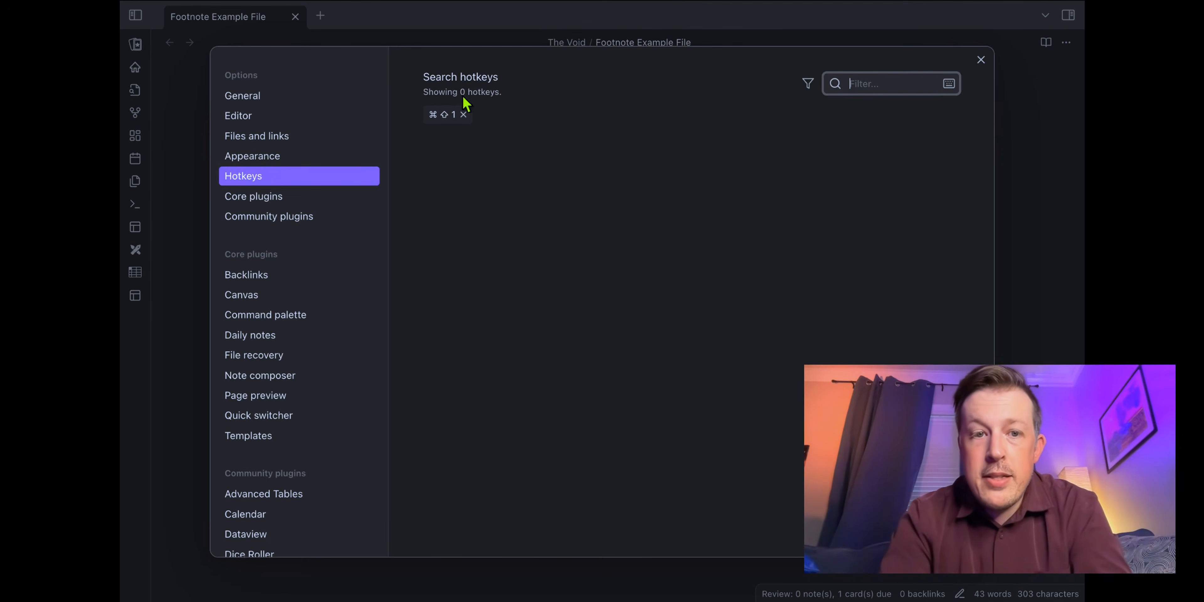
left_click(464, 114)
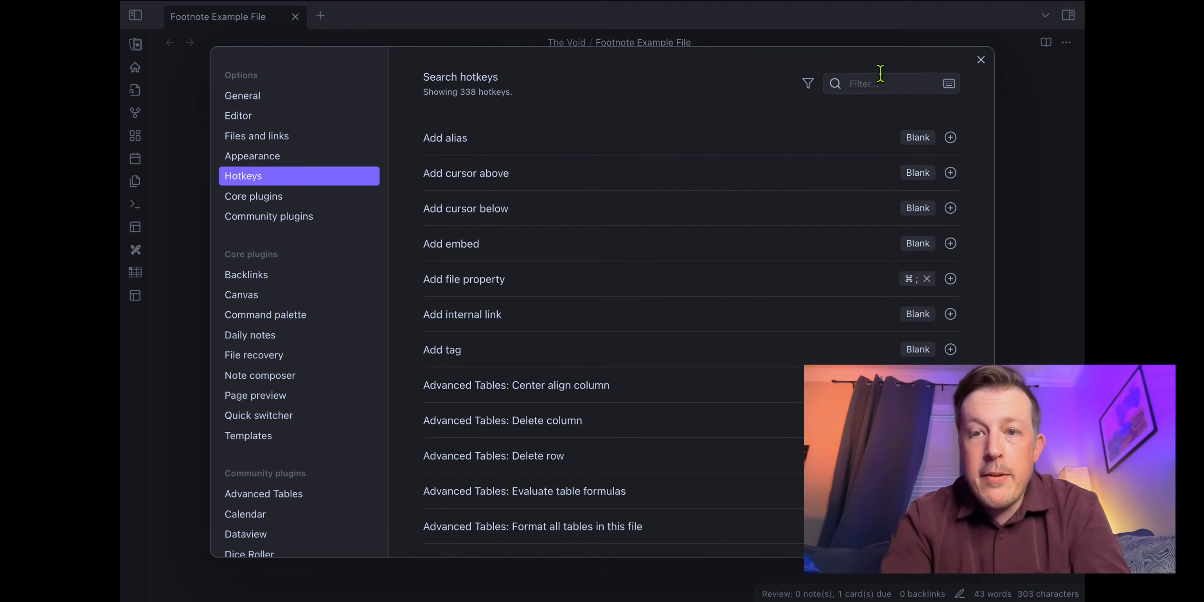
Step: Filter the hotkeys by "footno", assign Cmd+Shift+1 to Insert / Navigate Named Footnote, and close the settings
left_click(919, 83)
type("footno")
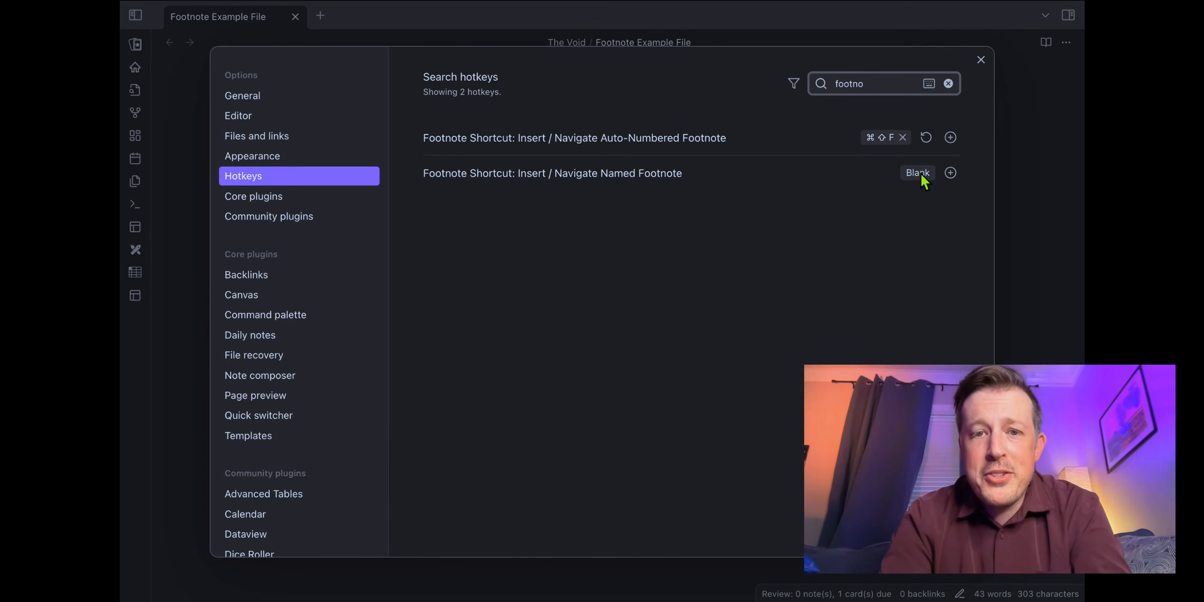
left_click(950, 173)
key("super+shift+1")
left_click(981, 60)
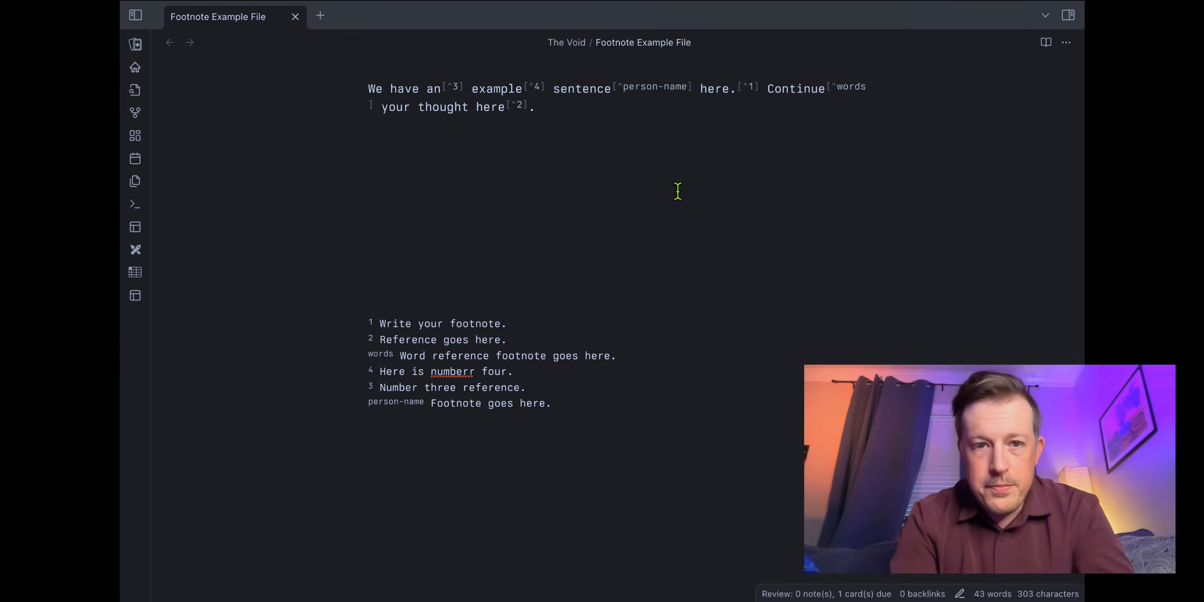
Step: Add blank lines below the example sentence and expand the ";bacon" snippet into filler paragraphs there
key("Return")
key("Return")
key("Return")
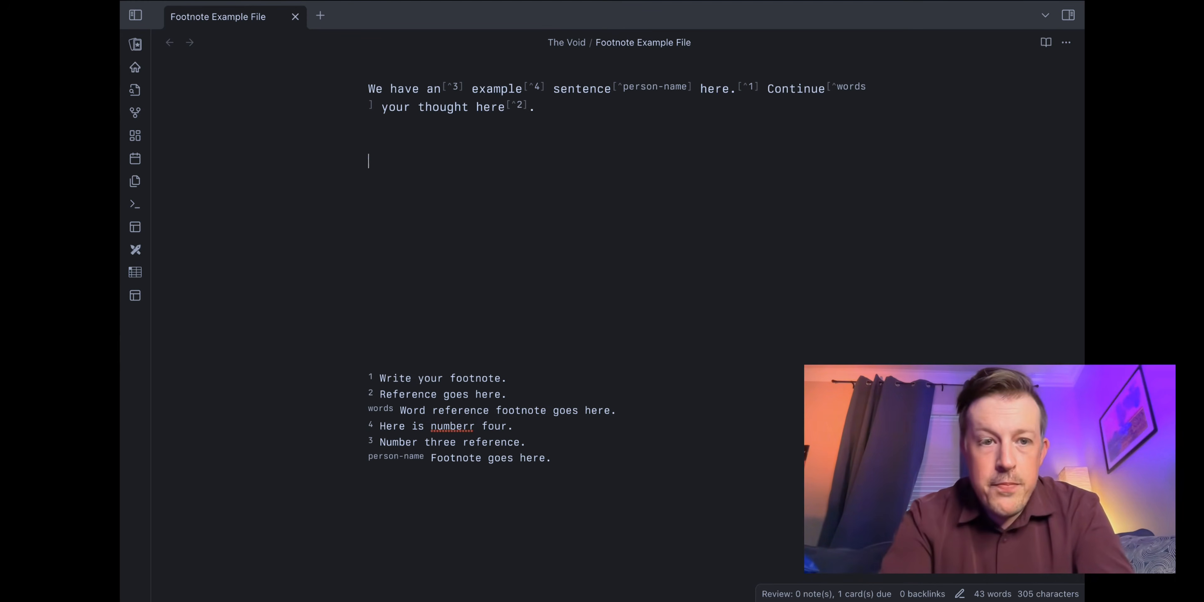
type(";bacon")
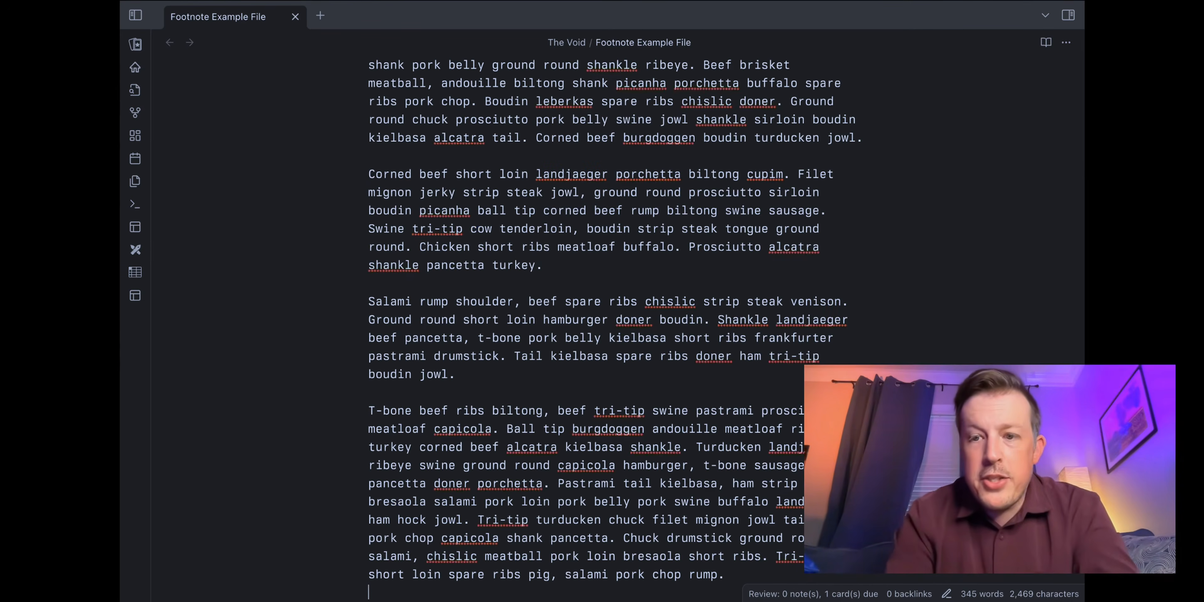
scroll(562, 270, "up", 15)
scroll(561, 276, "down", 15)
scroll(561, 276, "down", 10)
scroll(561, 277, "up", 20)
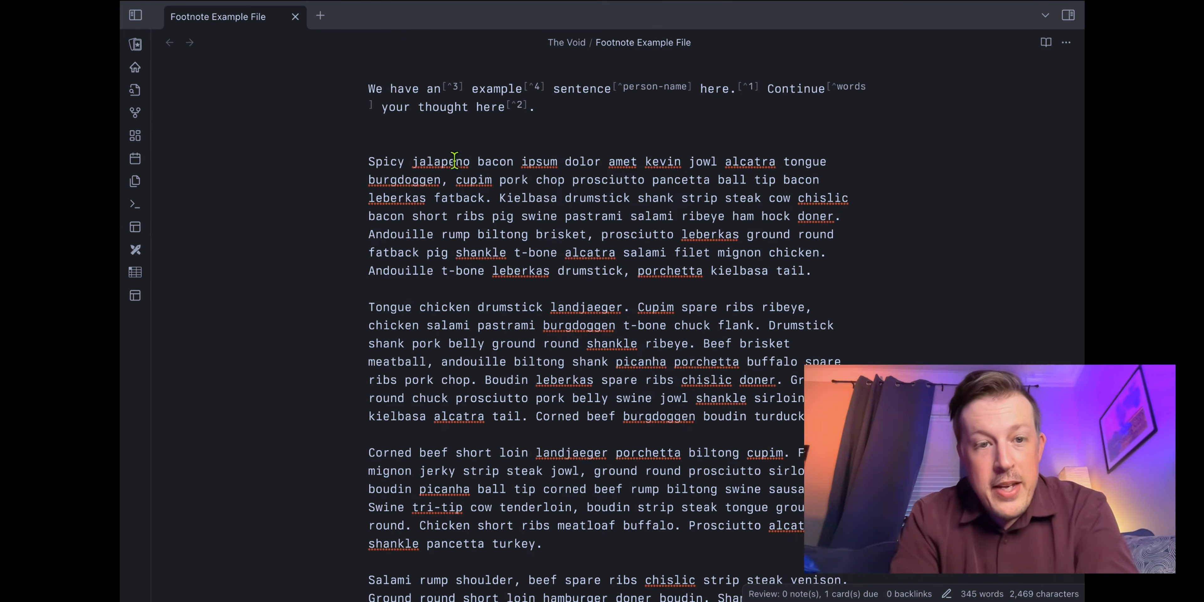
Step: Add a new line reading "Typing along" after the first filler paragraph and insert an auto-numbered footnote at its end
left_click(833, 273)
key("Return")
key("Return")
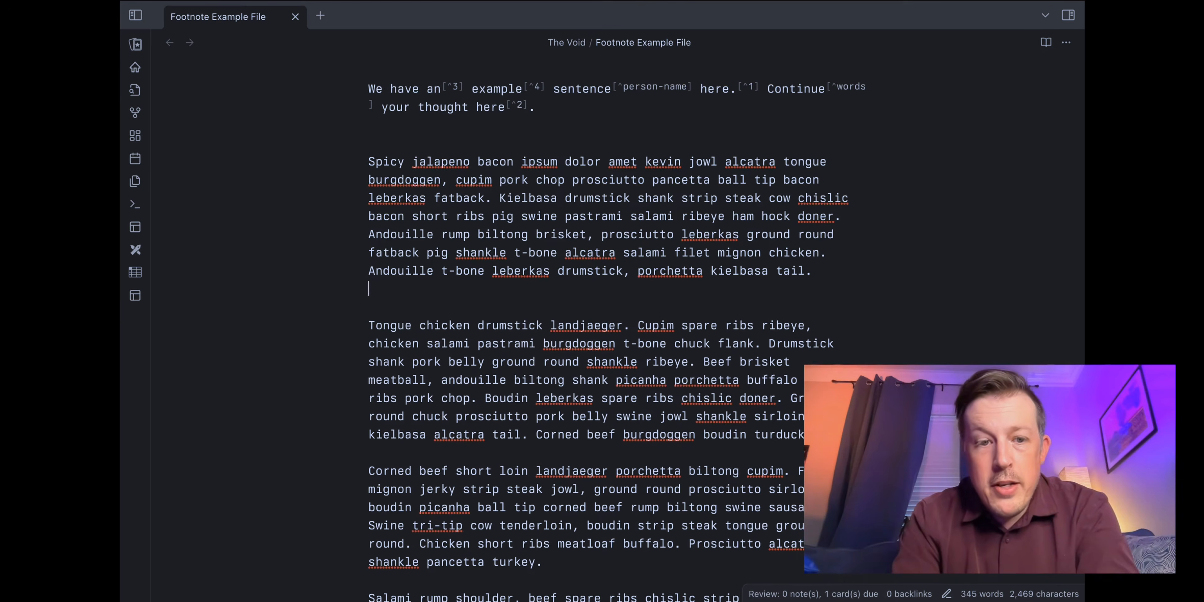
type("Typing along")
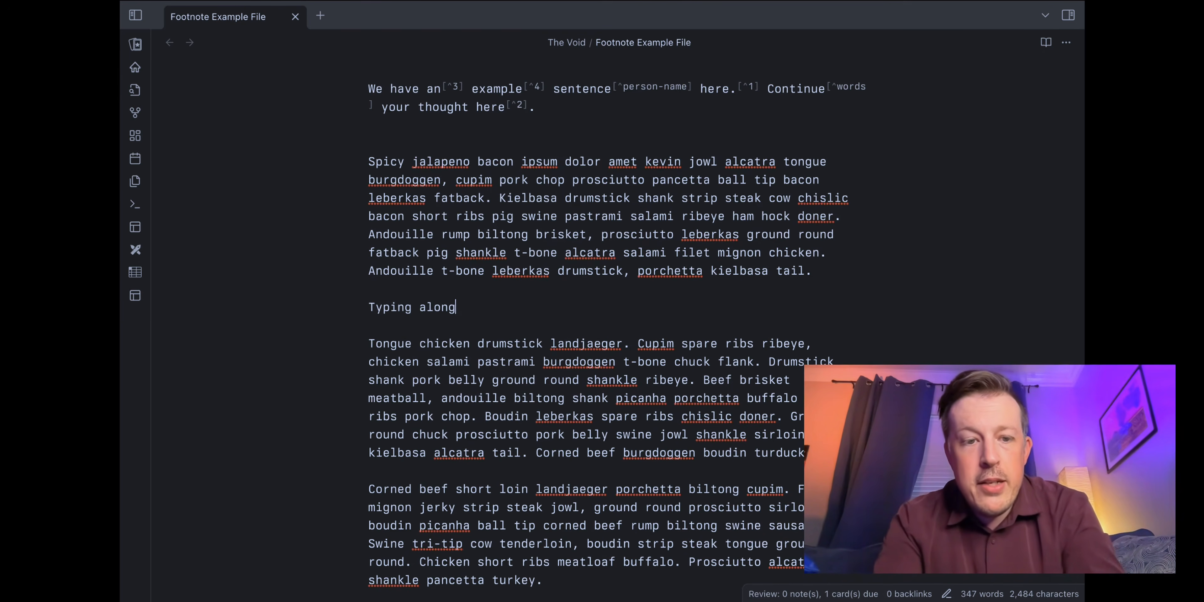
key("alt+0")
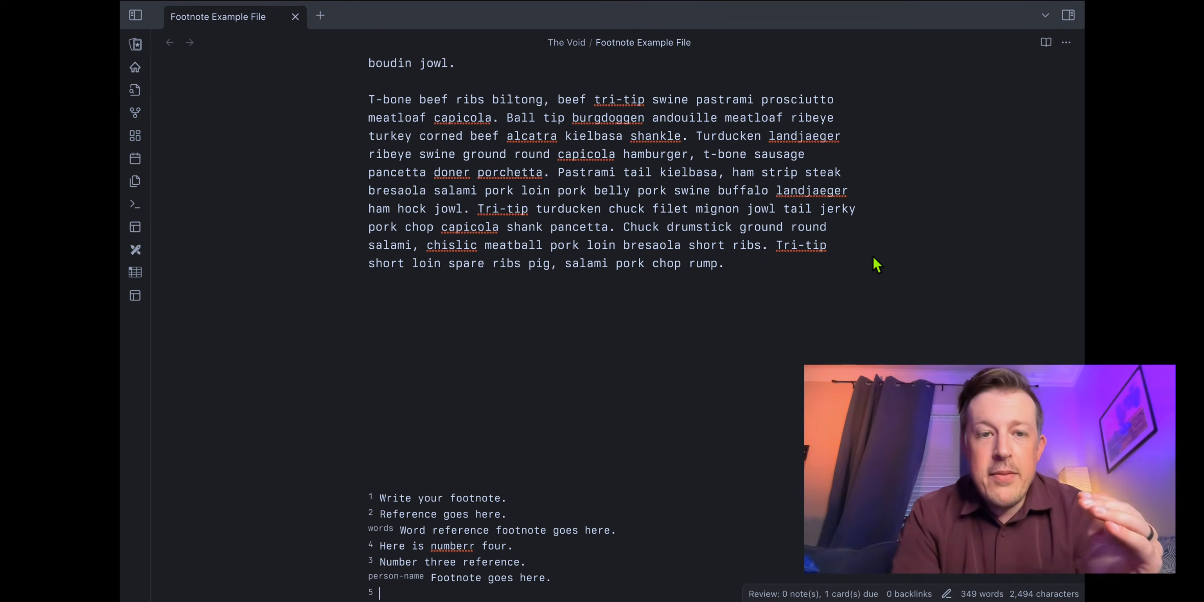
Step: Check the new reference after "Typing along" and fill in footnote 5 with "Wher eyou can add the note."
scroll(874, 262, "up", 10)
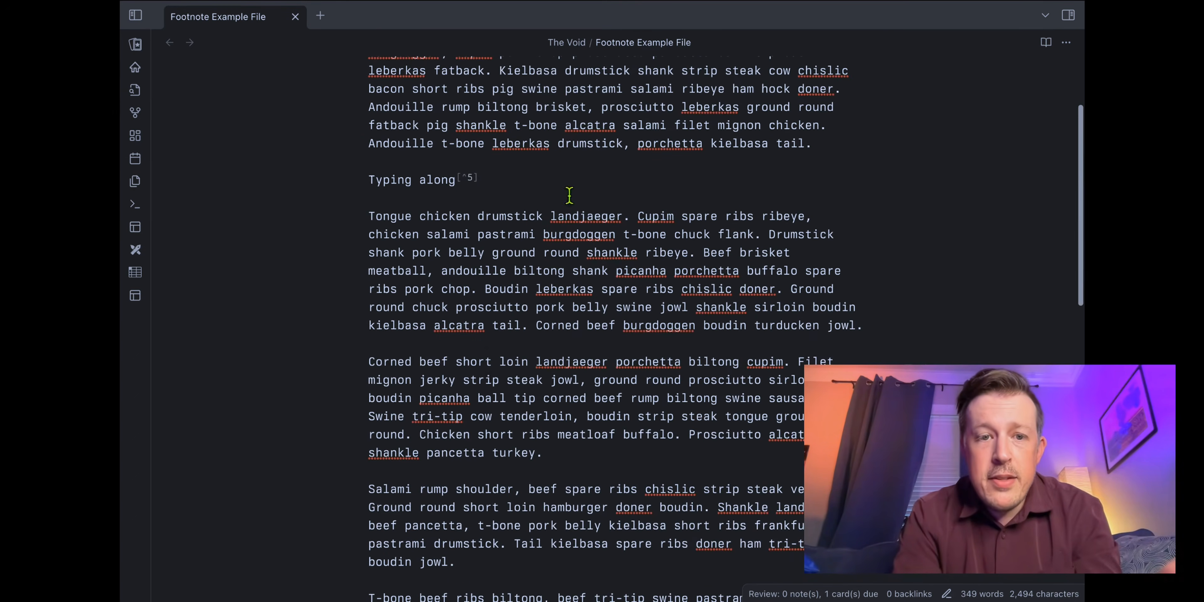
left_click_drag(476, 178, 457, 179)
left_click(490, 180)
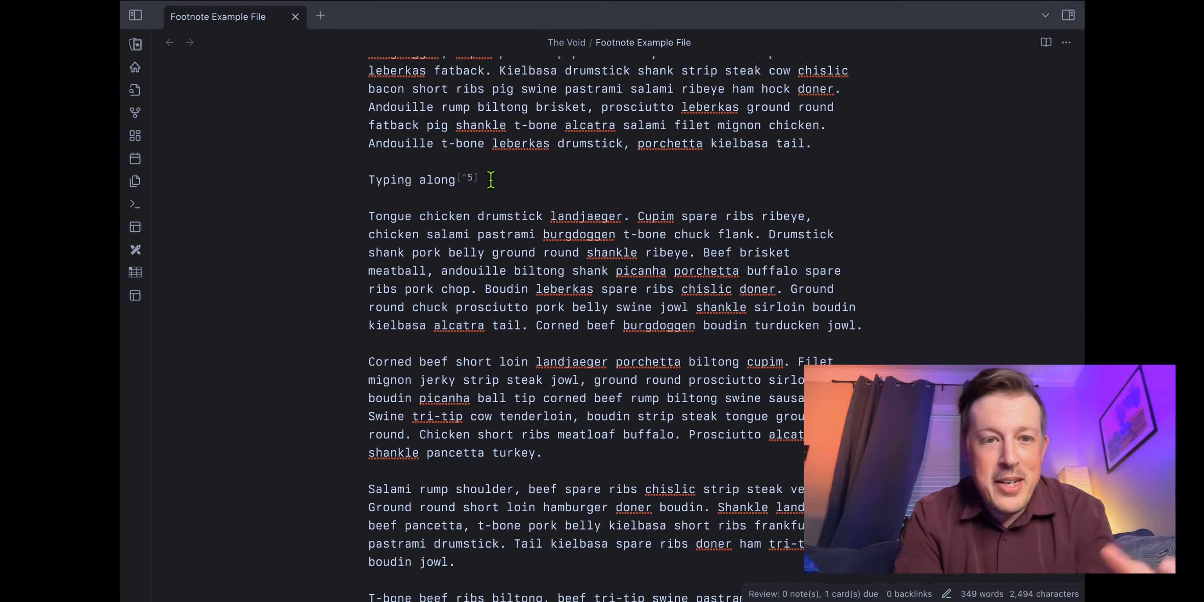
scroll(491, 180, "down", 15)
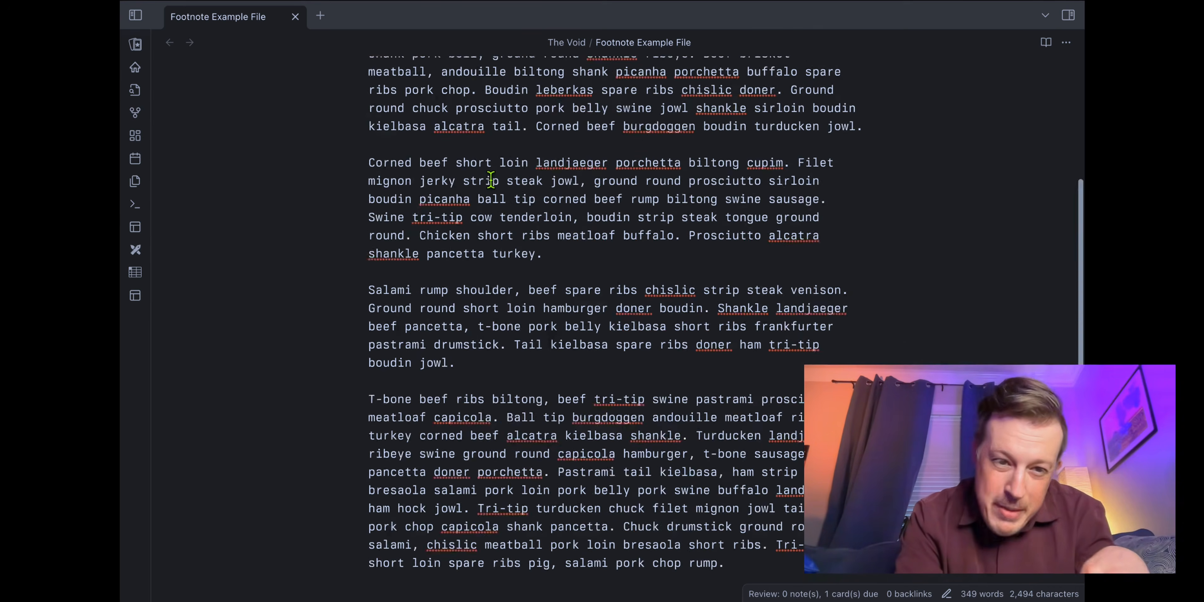
left_click(422, 314)
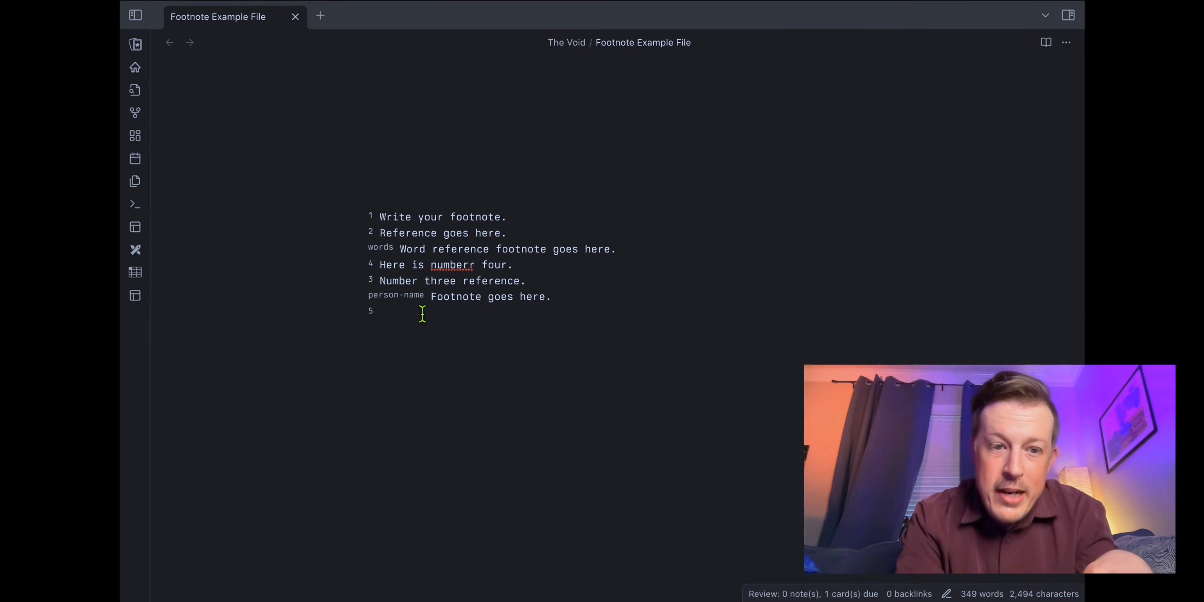
key("Left")
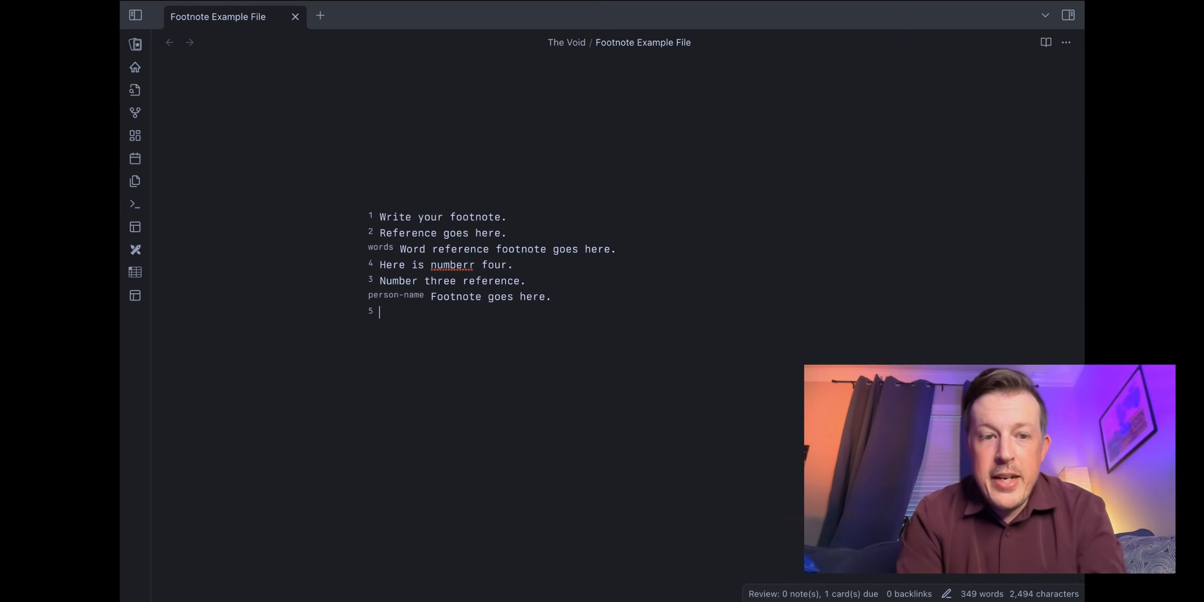
type("Wher eyou can add the note.")
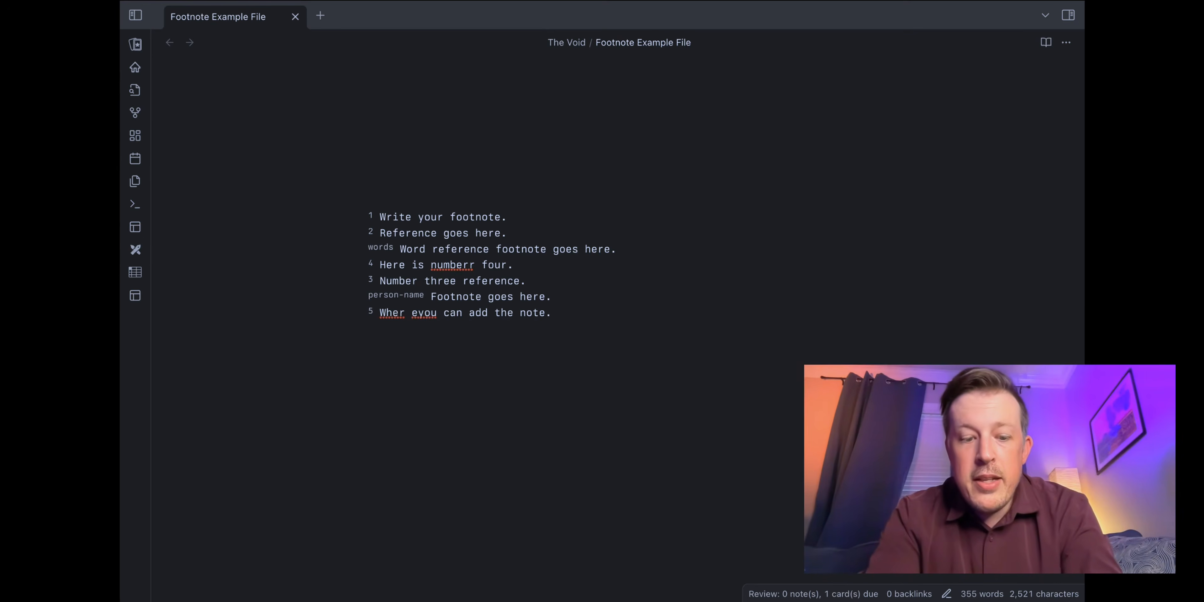
Step: Jump back to the footnote 5 reference and continue the sentence with "so you can keep typing", without a closing period
key("alt+0")
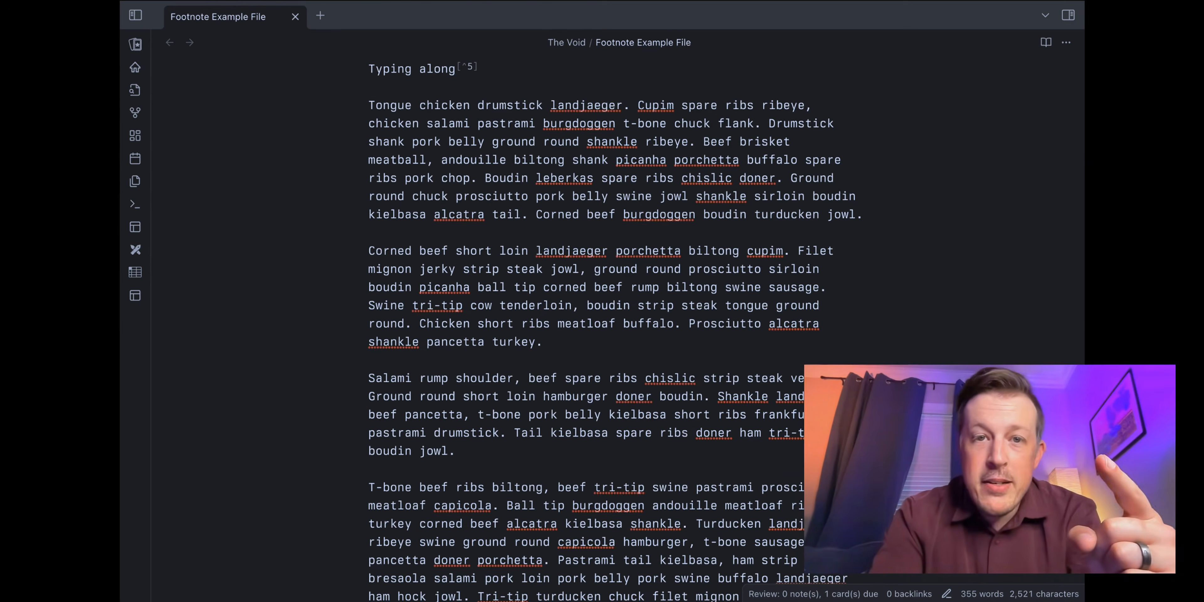
type("so you can keep typing.")
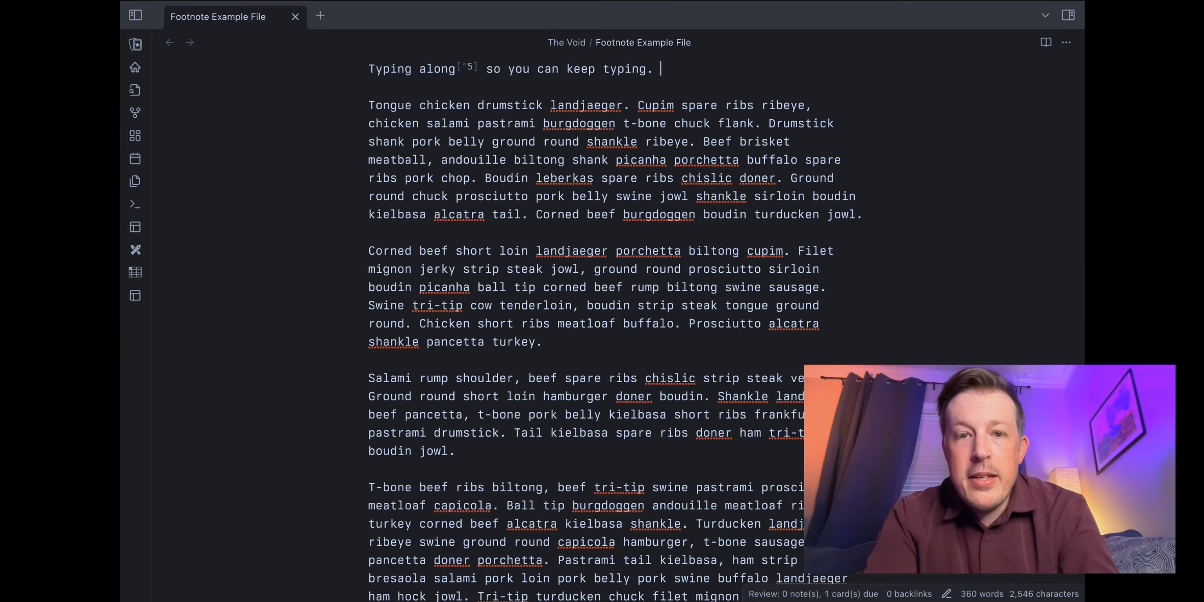
key("BackSpace")
key("BackSpace")
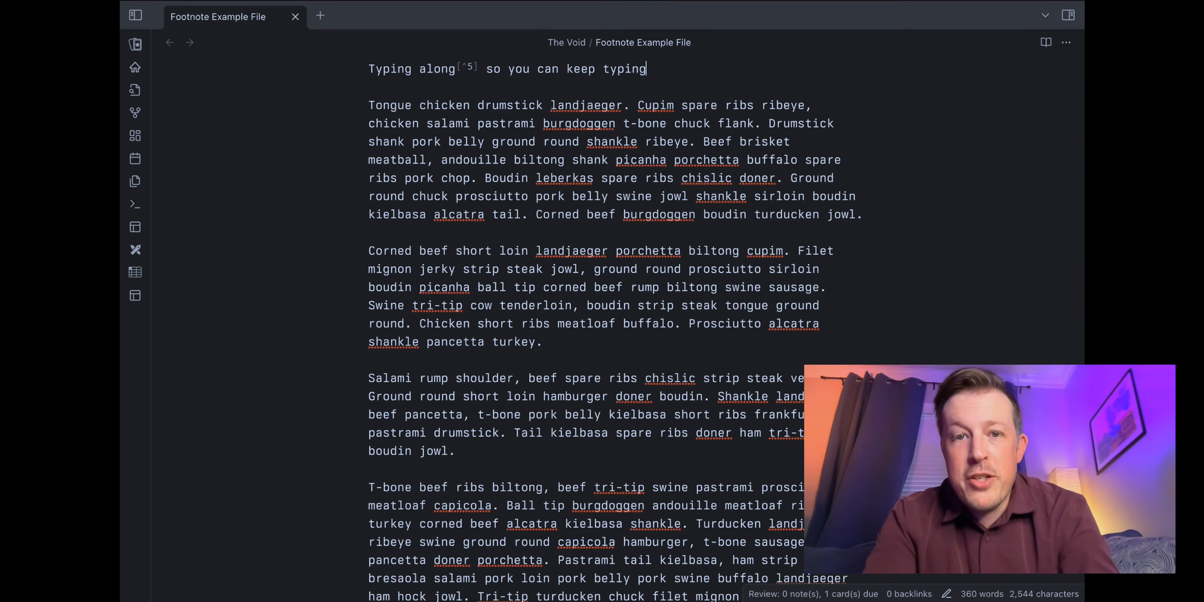
Step: Insert an auto-numbered footnote after "typing" reading "The extra one goes here.", and continue the sentence with "and we keep trucking."
key("alt+0")
type("The extra one goes here.")
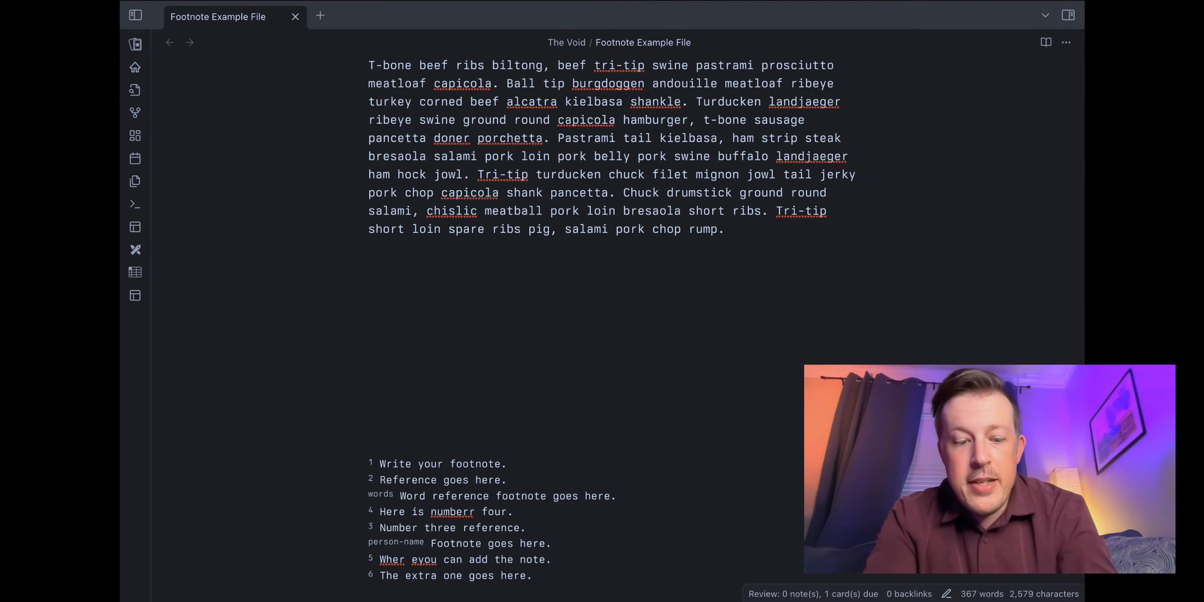
key("alt+0")
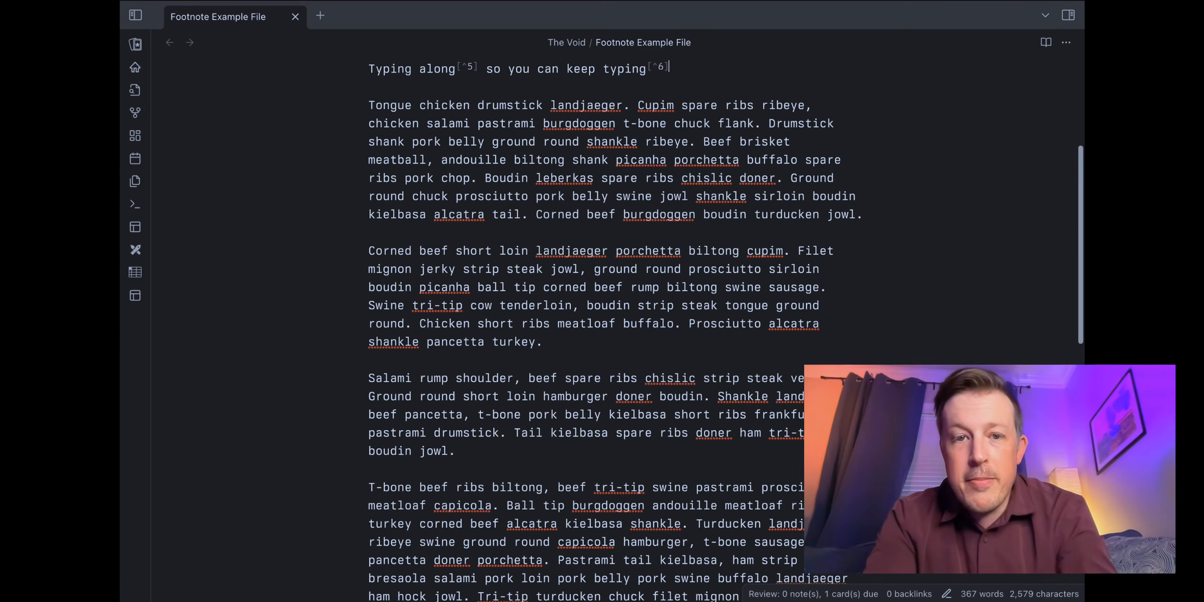
type("and we keep trucking.")
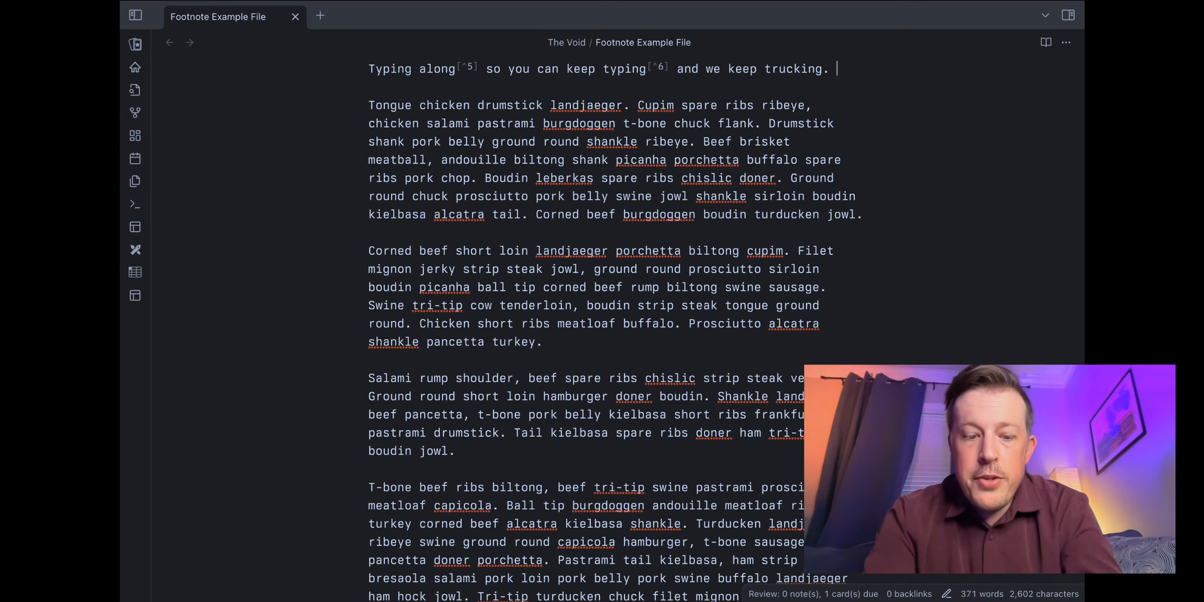
Step: Insert an auto-numbered footnote after "trucking.", jump repeatedly between its reference and detail, and enter "blah blah blah" as its text
key("alt+0")
key("alt+0")
key("alt+0")
key("alt+0")
key("alt+0")
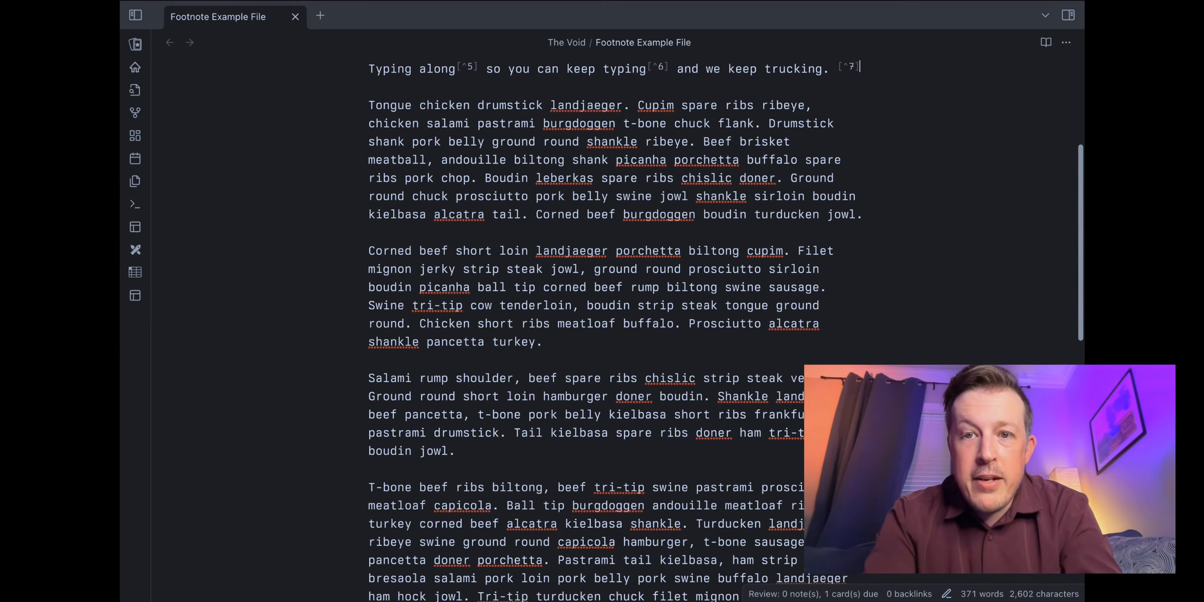
key("alt+0")
key("alt+0")
key("alt+0")
key("alt+0")
key("alt+0")
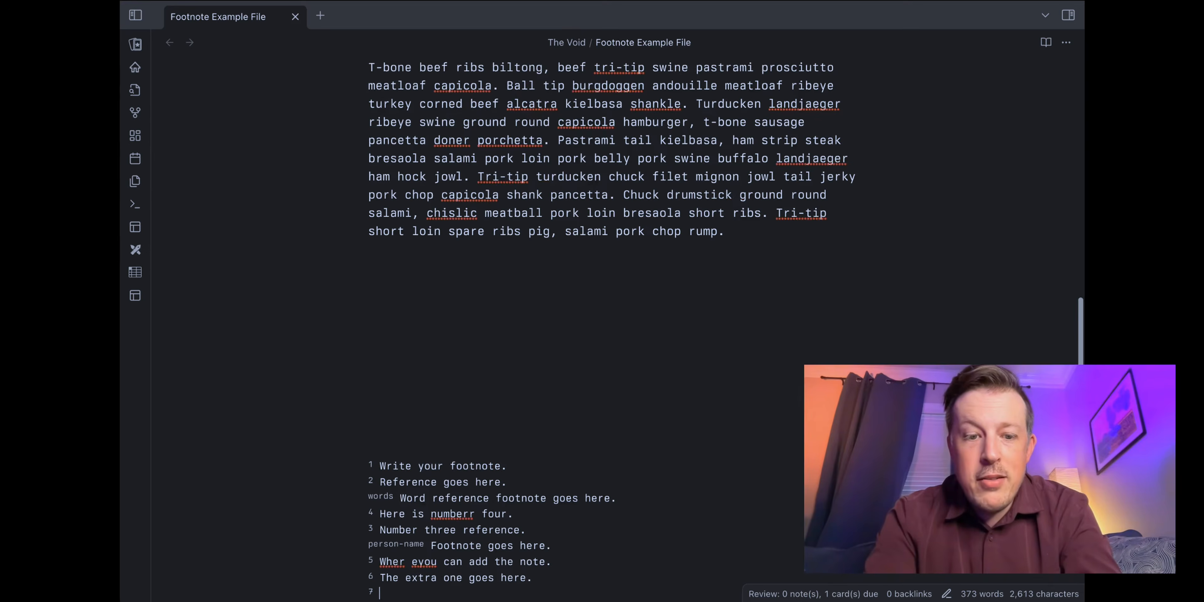
key("alt+0")
type("blah blah blah")
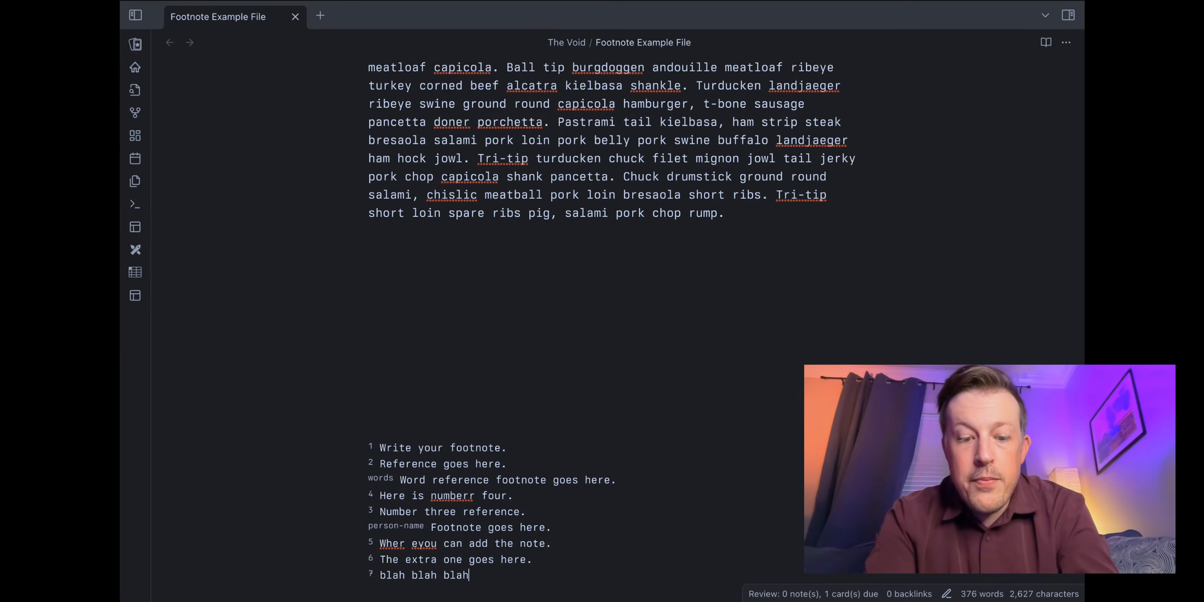
Step: Return to the footnote 7 reference and add a new line below it reading "You're back to the races."
key("alt+0")
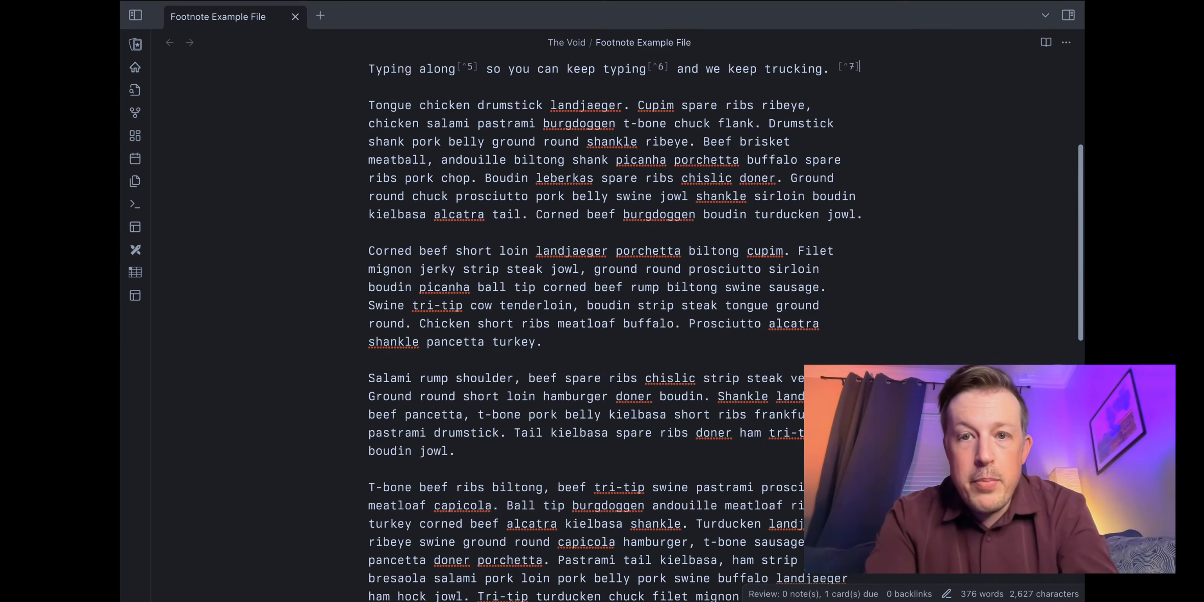
key("Return")
type("Yo")
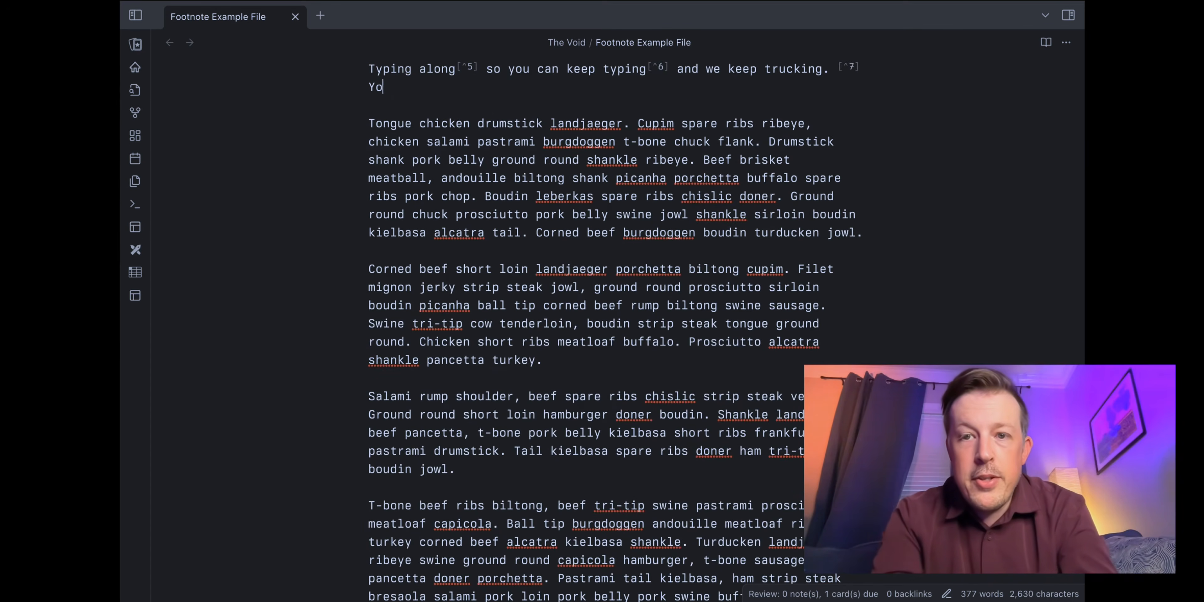
type("u're back to the races.")
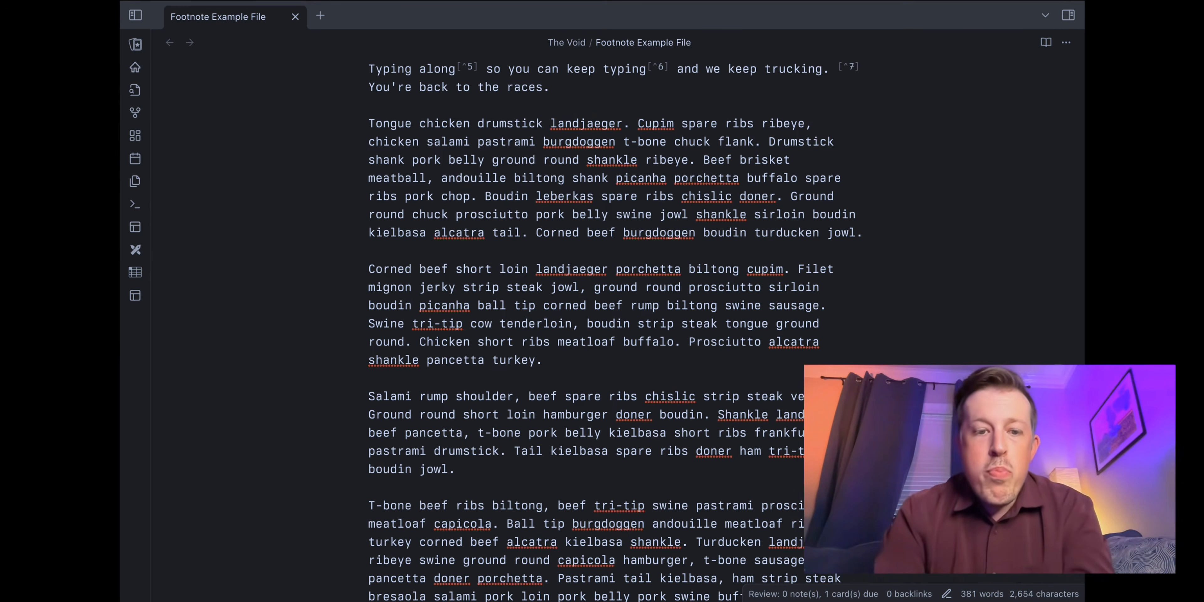
Step: Add the line "I added more text down here." below the footnote list at the end of the note
scroll(420, 369, "down", 10)
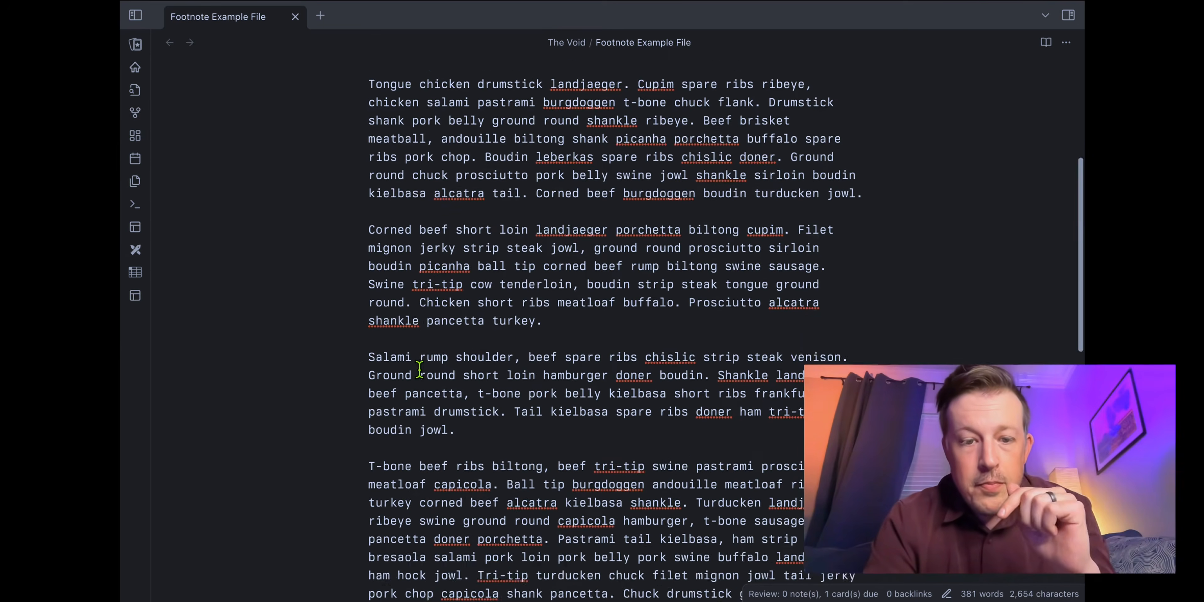
scroll(419, 369, "down", 4)
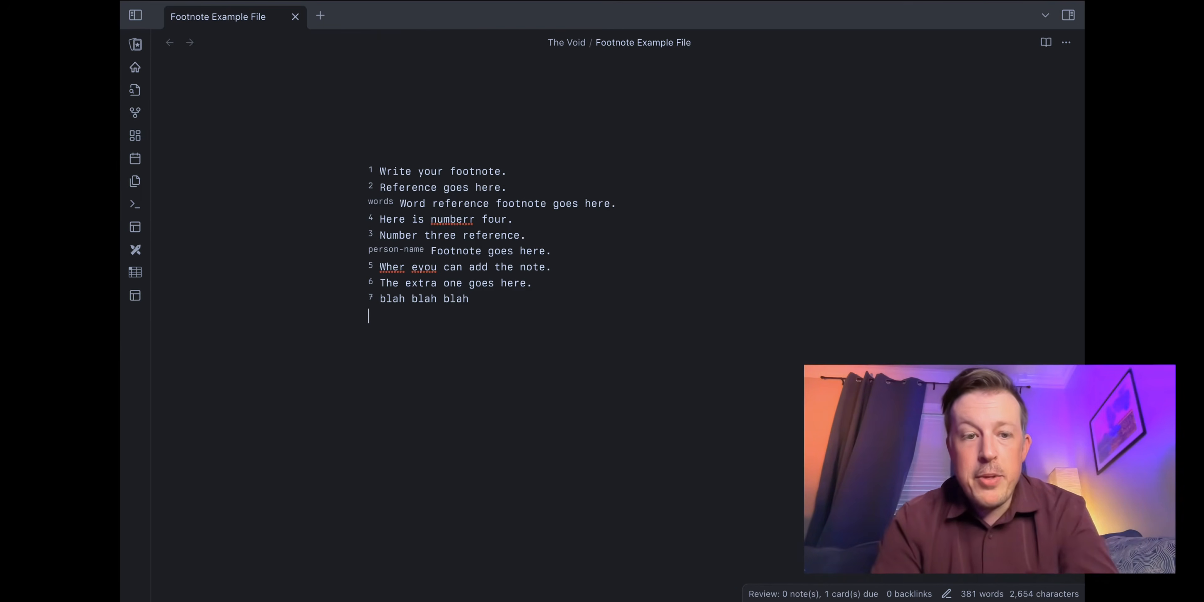
key("Return")
type("I ")
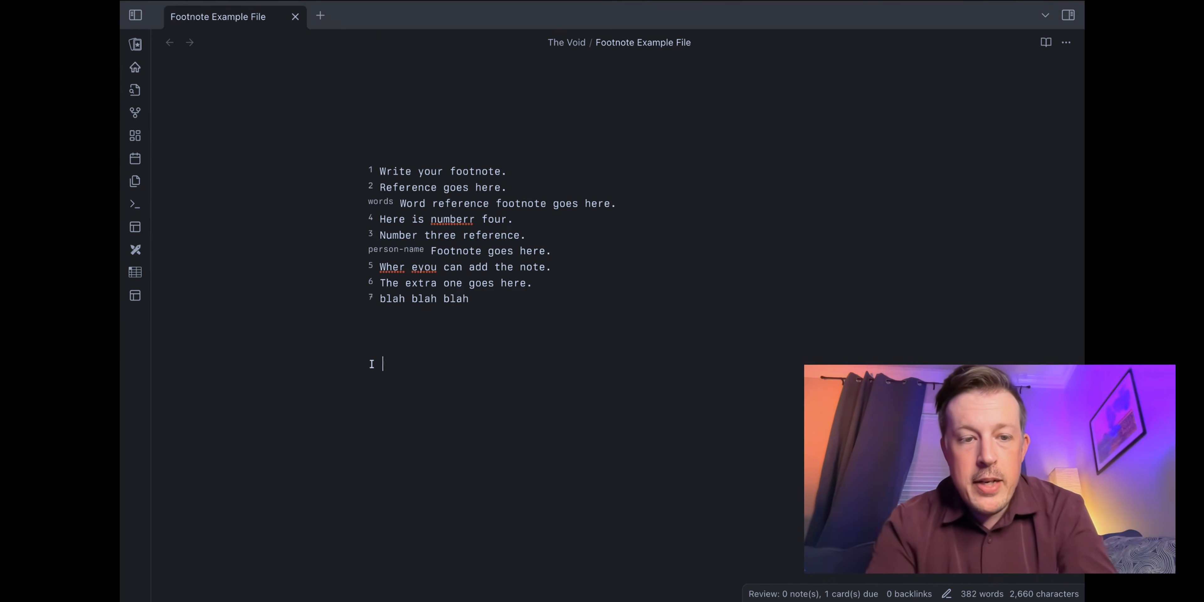
type("added more text down here.")
key("Return")
Step: Insert an auto-numbered footnote after "races" reading "And the next footnote always goes to the bottom.", and extend the sentence with "continue"
scroll(608, 327, "up", 10)
scroll(612, 204, "up", 10)
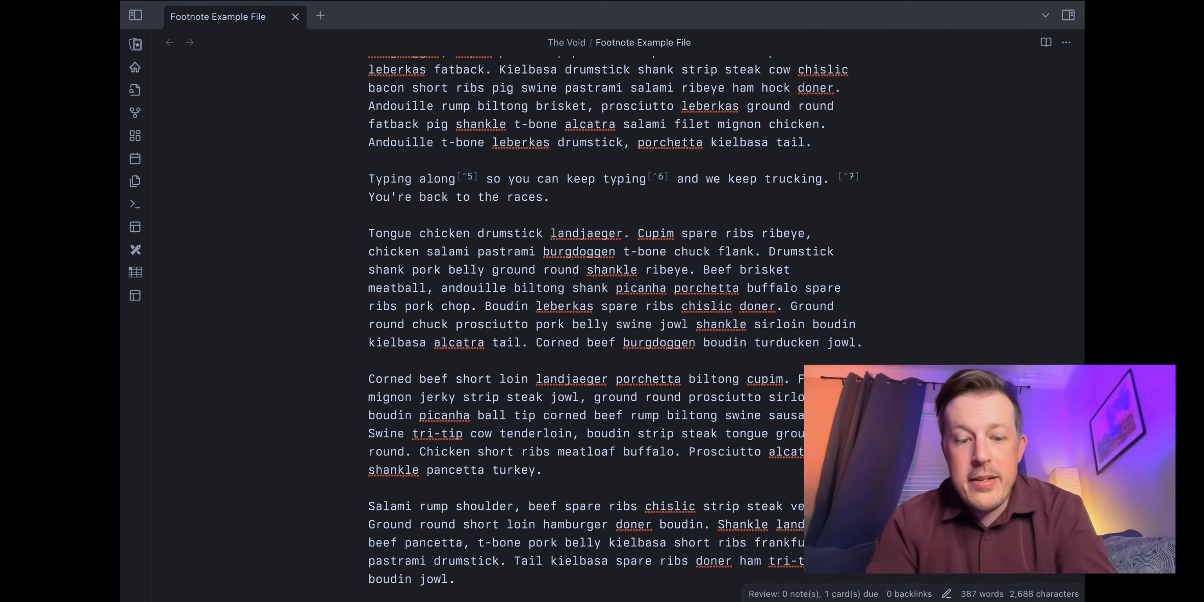
key("alt+0")
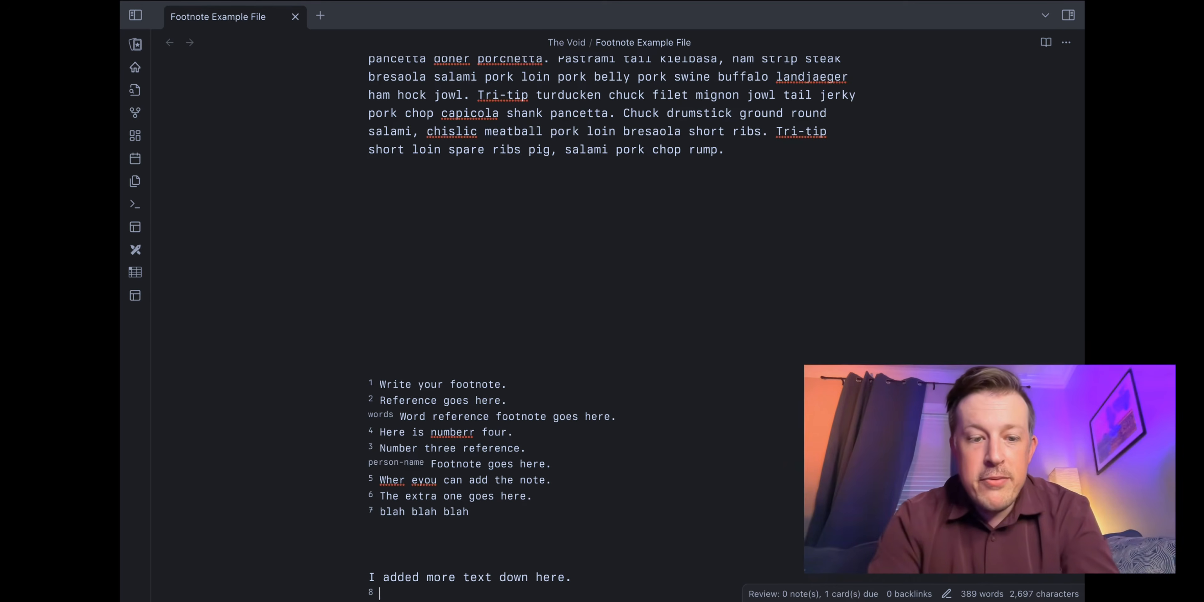
scroll(427, 234, "down", 6)
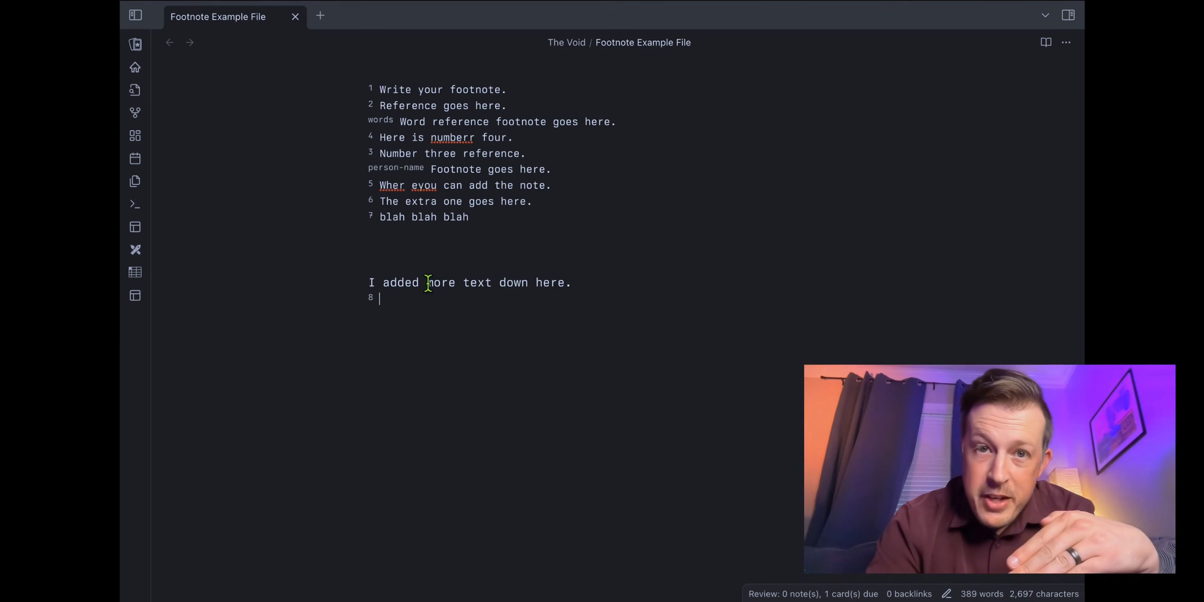
type("And the")
key("BackSpace")
type("he next footnote always goes to the bottom.")
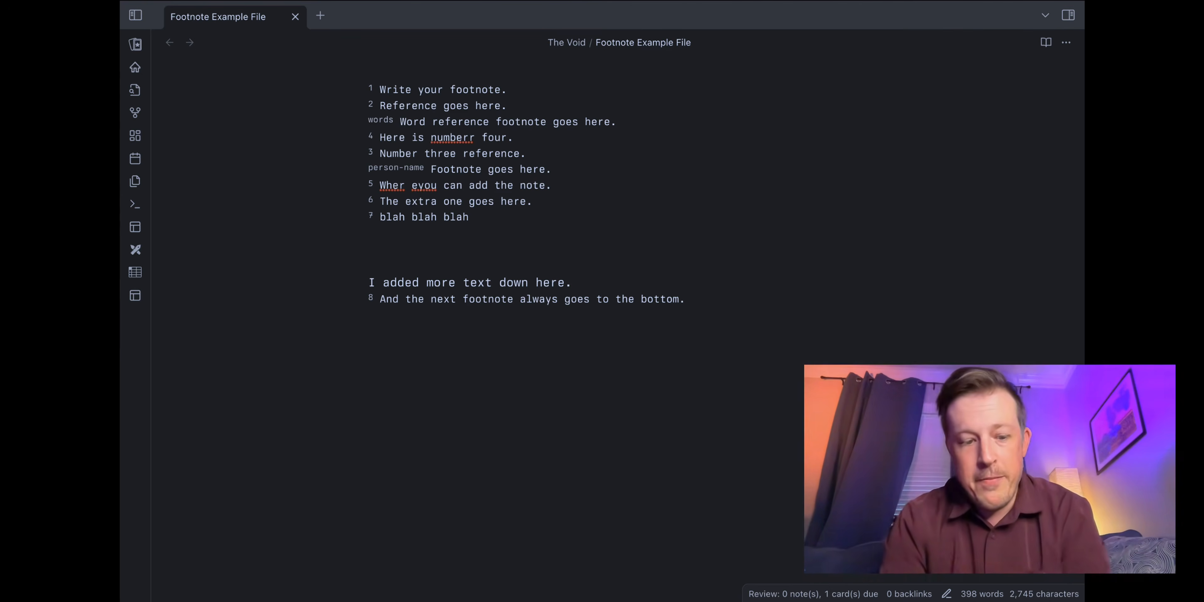
key("alt+0")
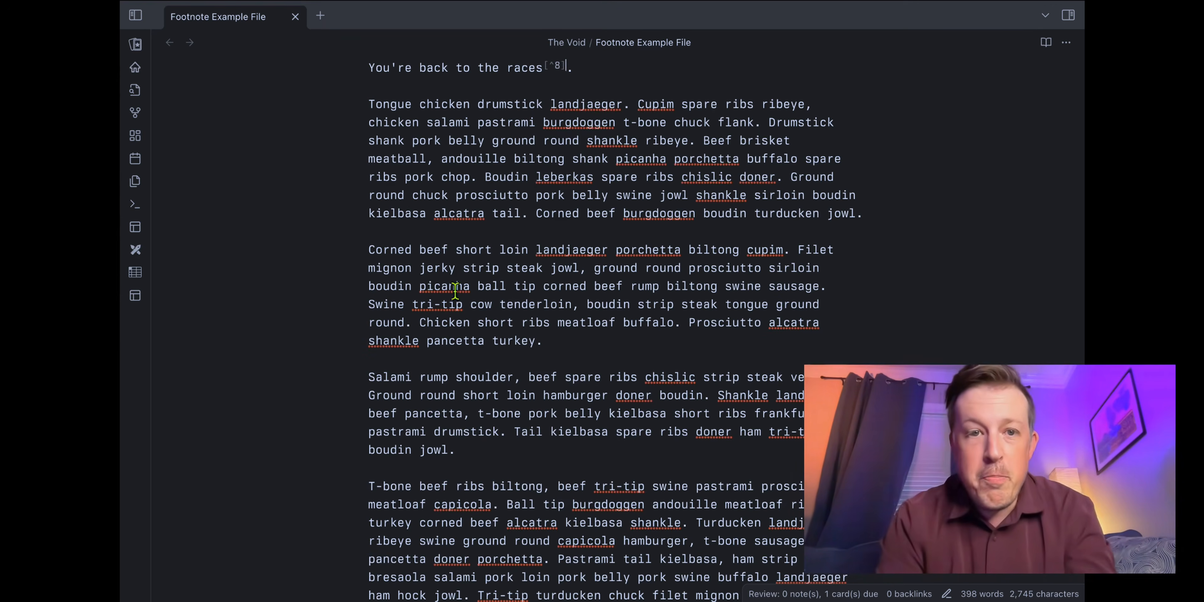
type("continue")
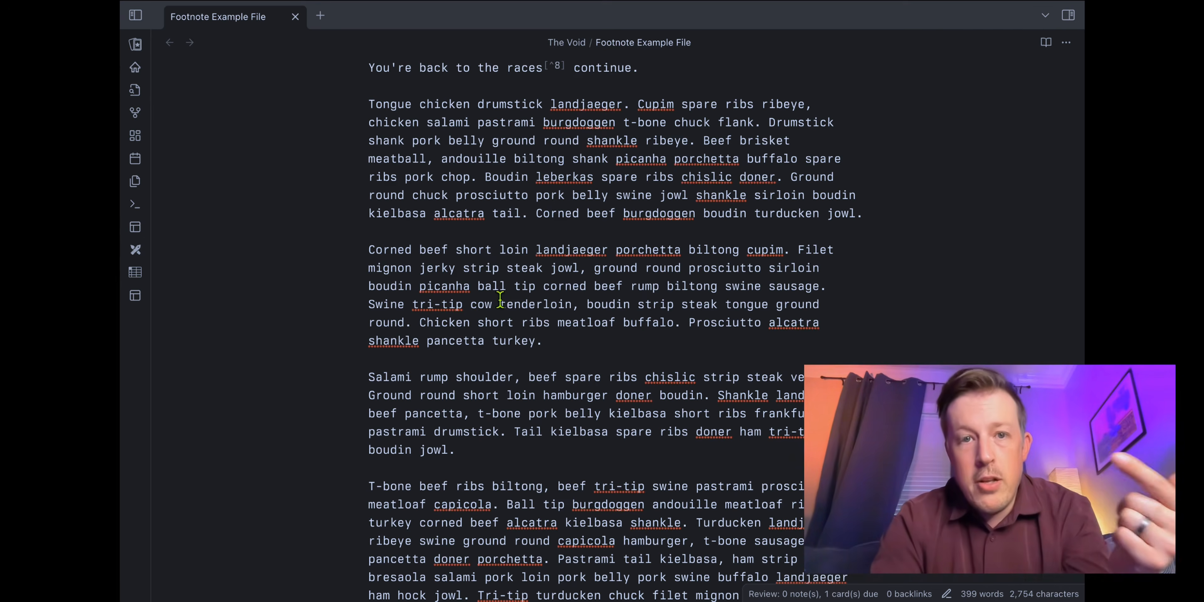
Step: Compare the footnote reference numbering in reading view and editing view, and review the footnote list at the end of the note
scroll(474, 291, "up", 6)
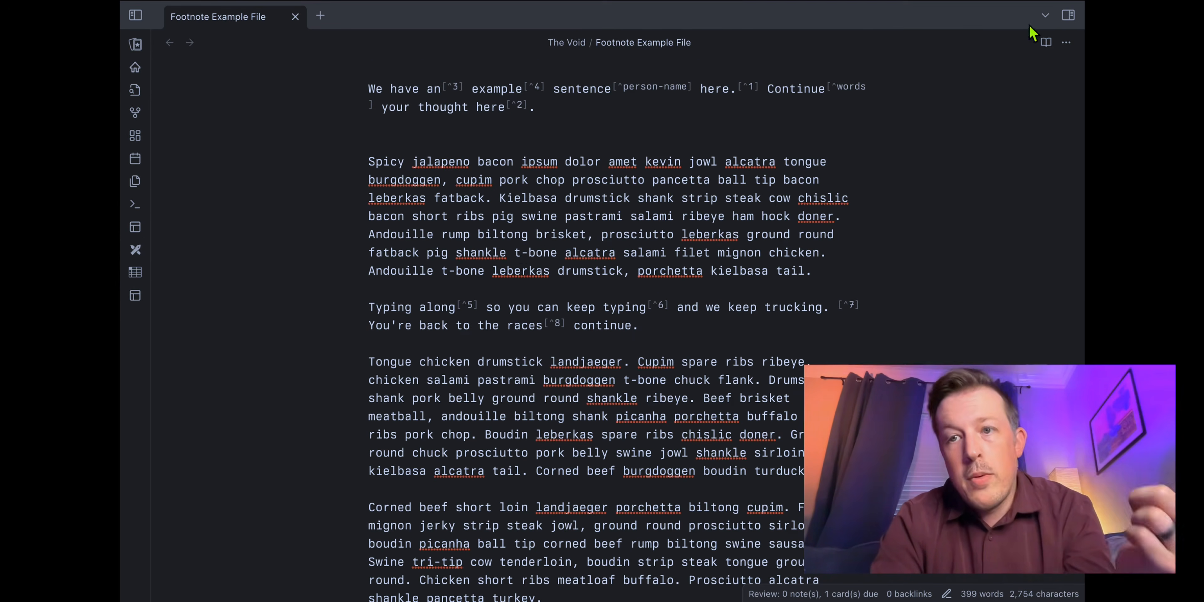
left_click(1046, 43)
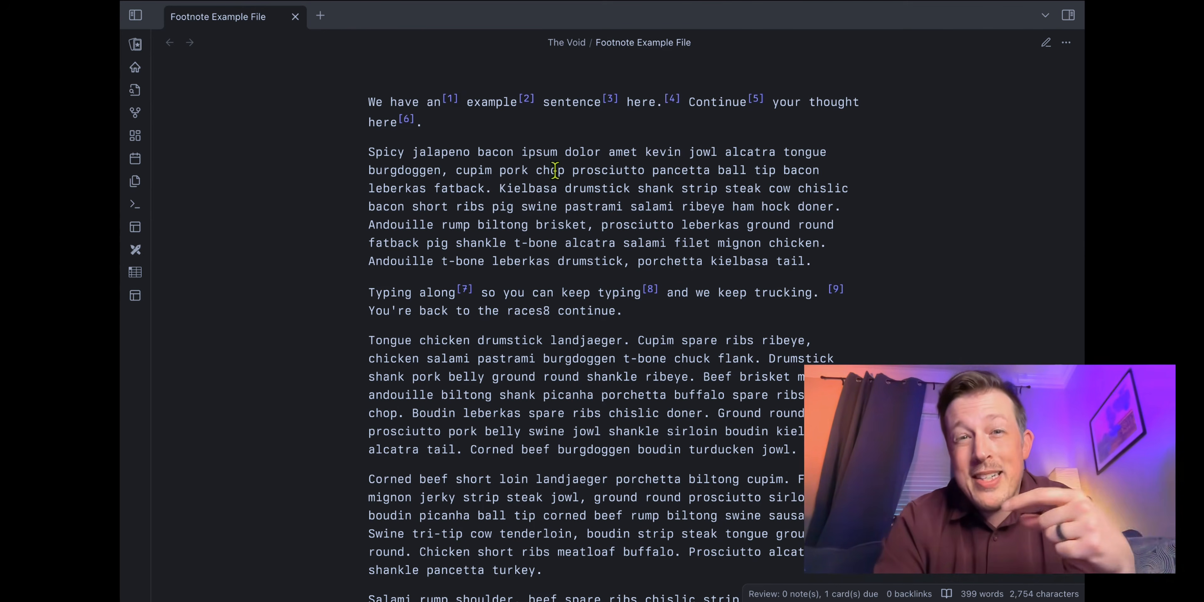
left_click(1046, 43)
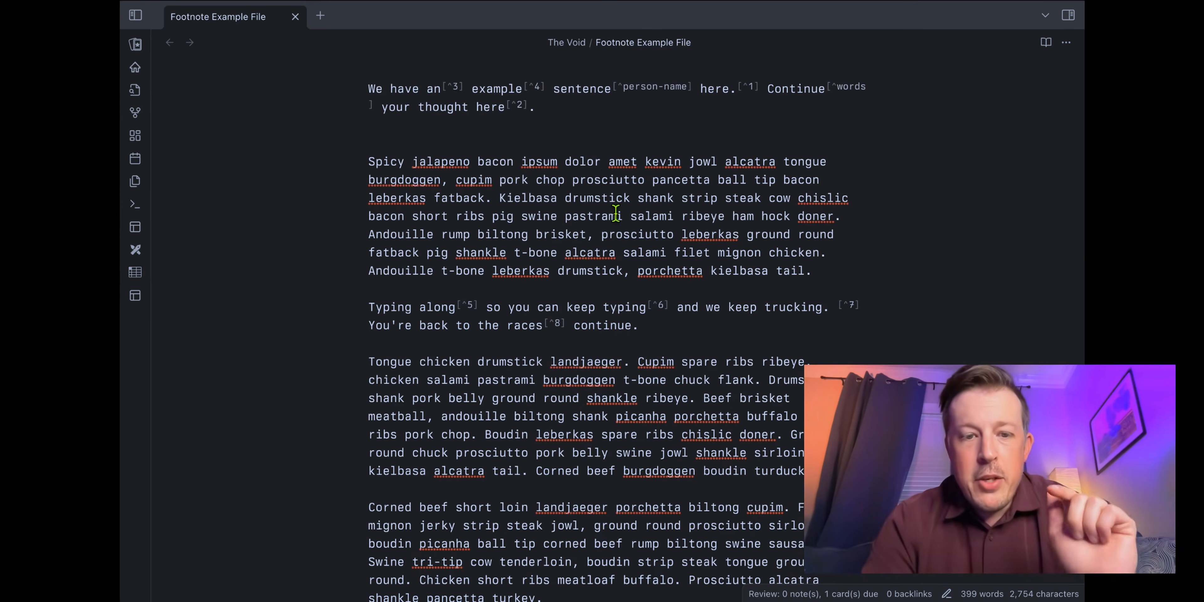
scroll(617, 213, "down", 1)
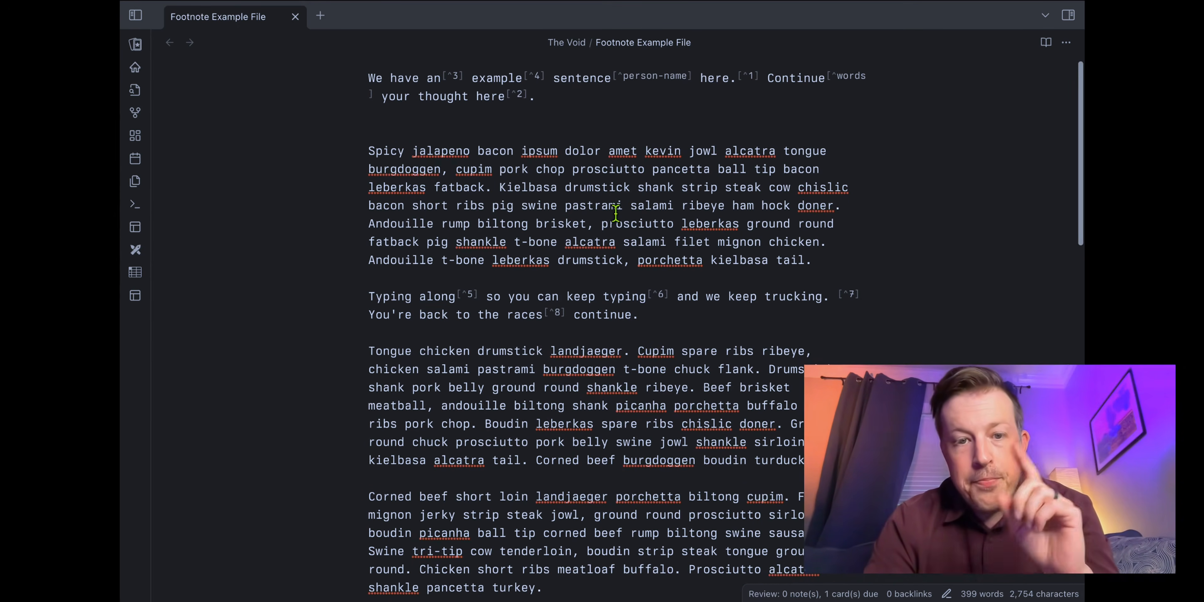
scroll(616, 213, "down", 15)
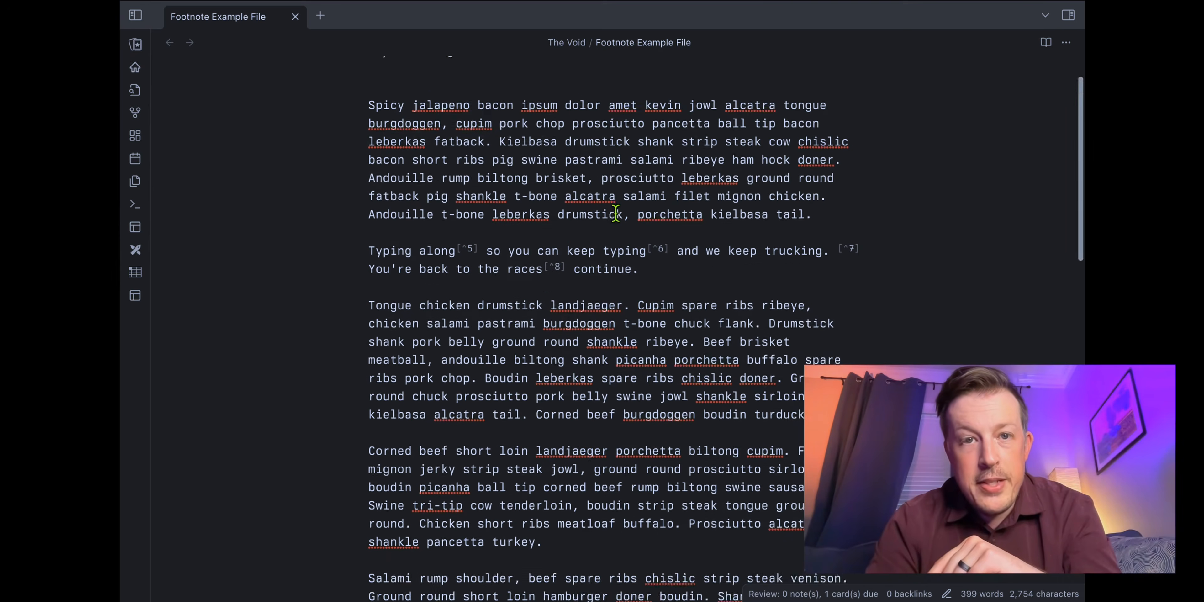
scroll(617, 214, "up", 1)
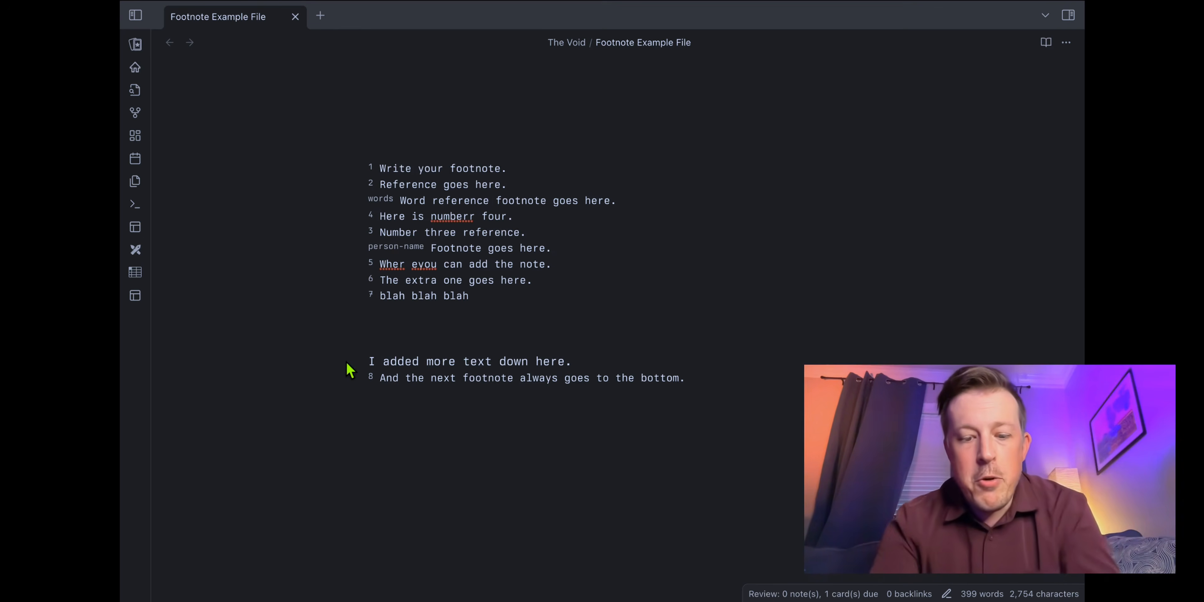
Step: Find the Linter plugin among the community plugins, install and enable it, and open its options
key("super+comma")
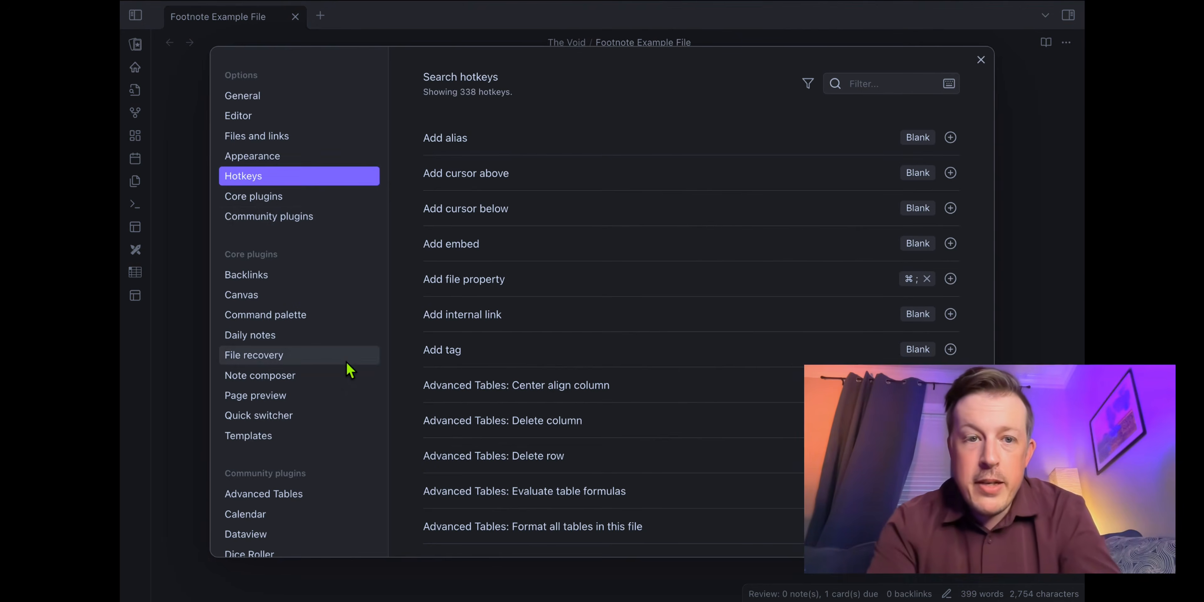
left_click(277, 216)
left_click(933, 128)
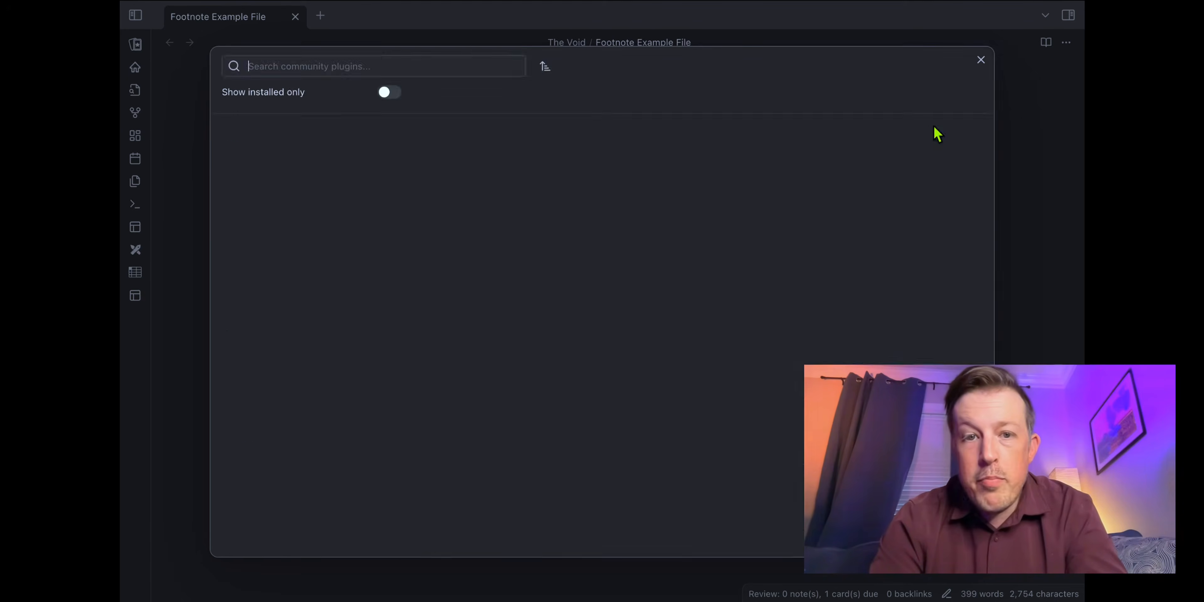
type("linter")
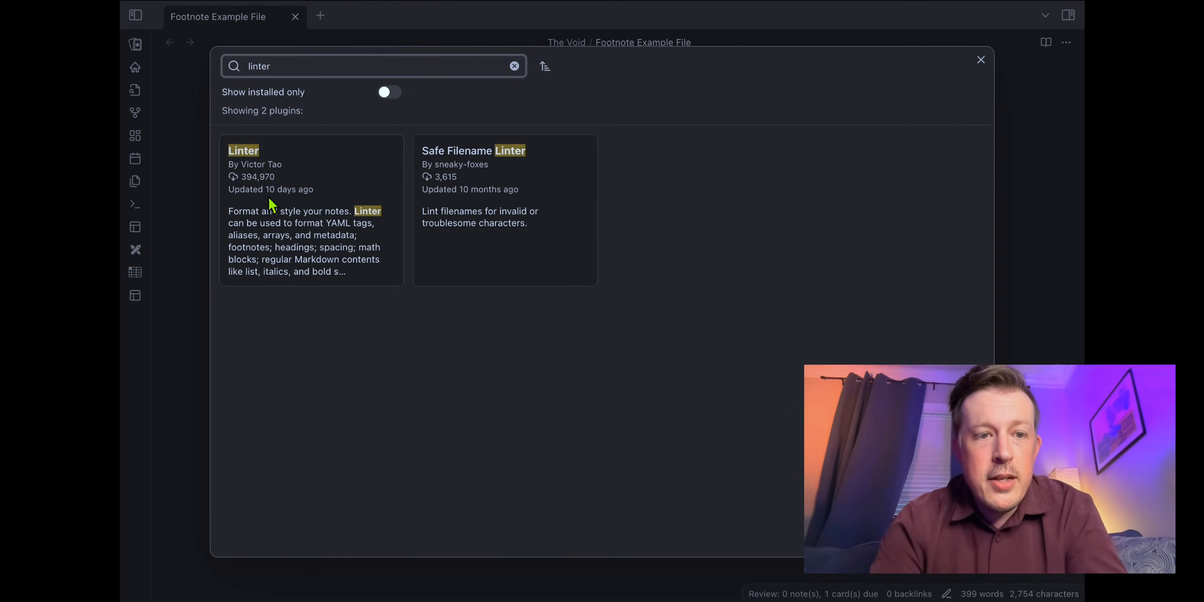
left_click(275, 201)
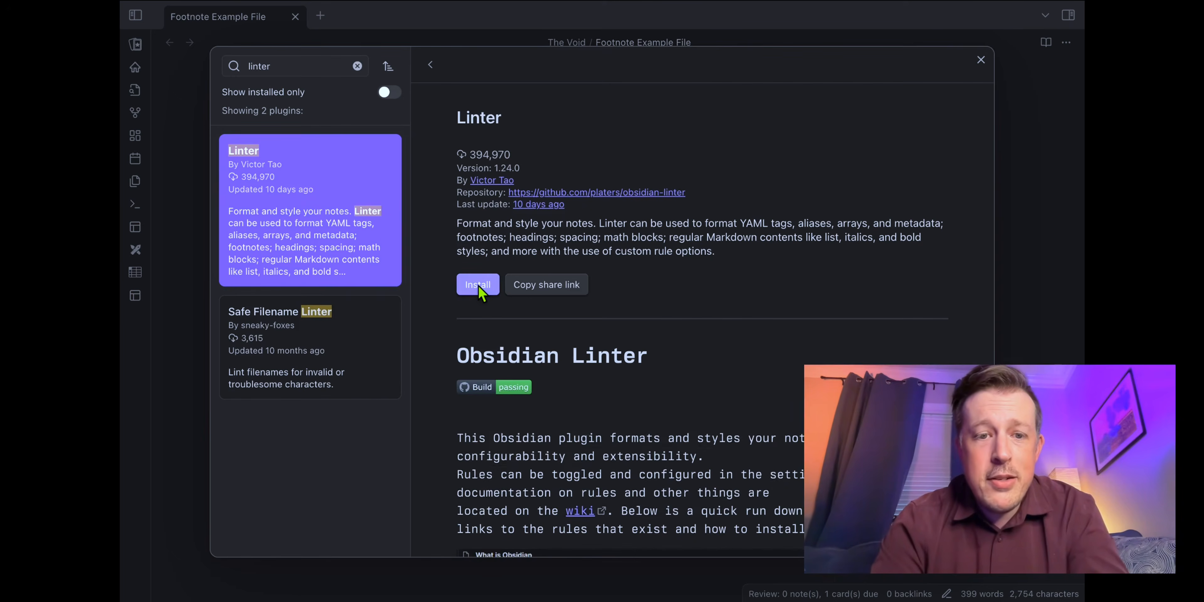
left_click(478, 286)
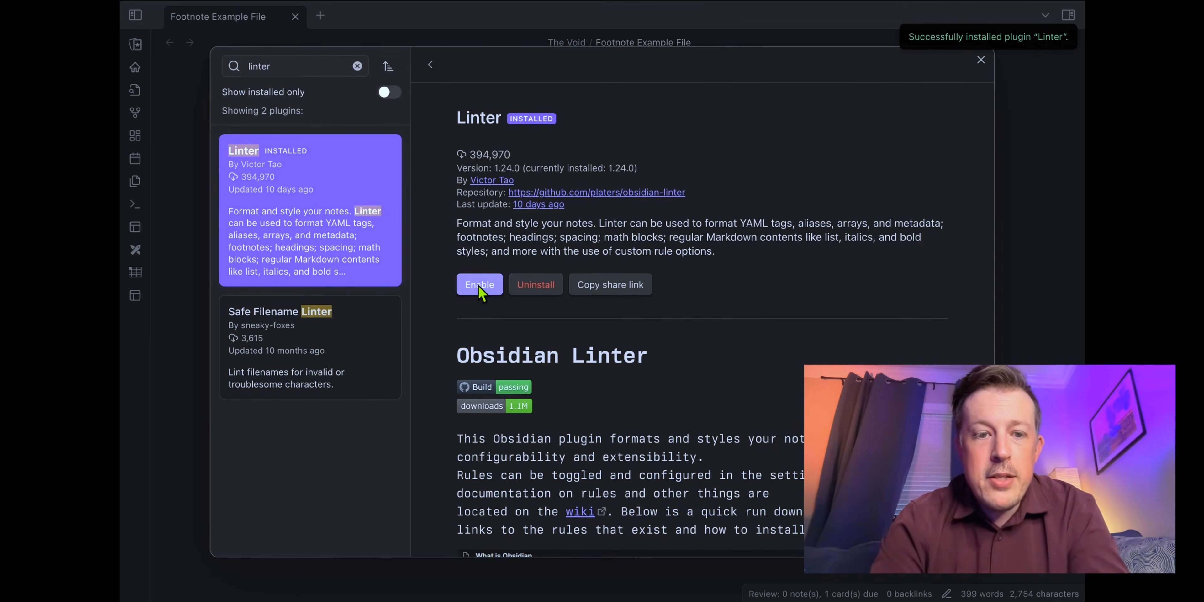
left_click(479, 286)
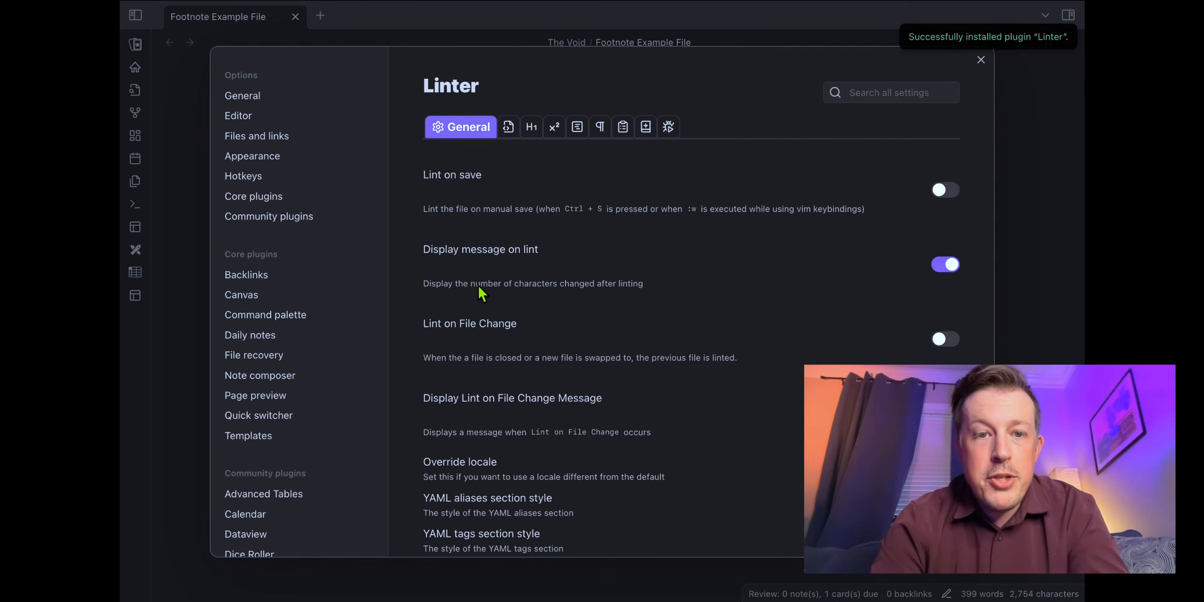
Step: Enable Linter's "Move Footnotes to the bottom" rule and keep "Footnote after Punctuation" off
left_click(553, 127)
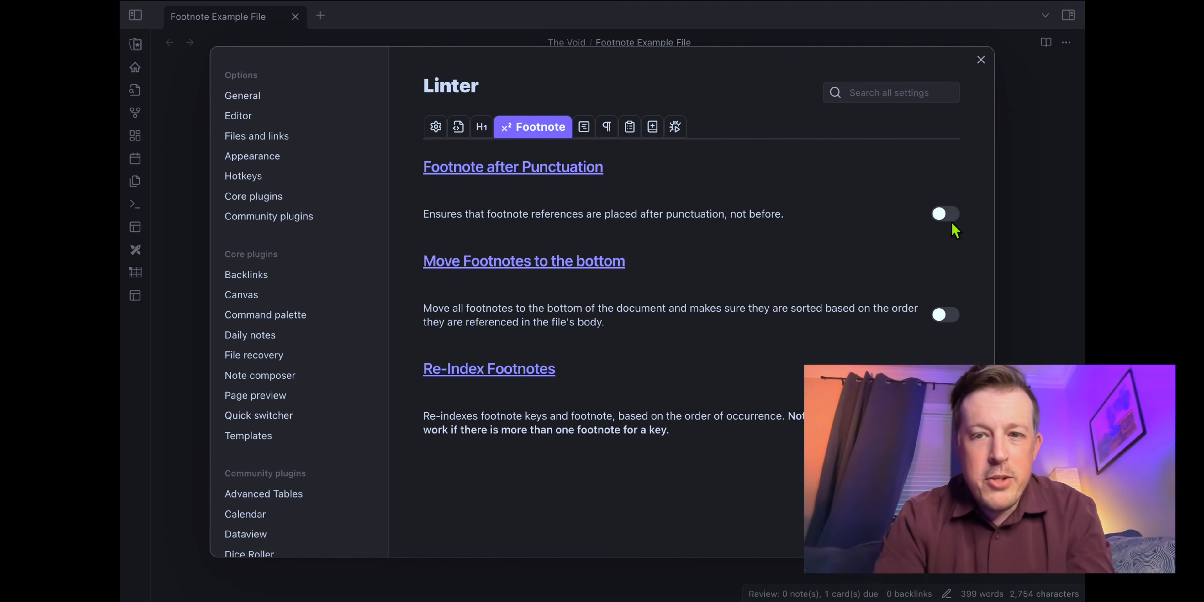
left_click(940, 214)
left_click(944, 216)
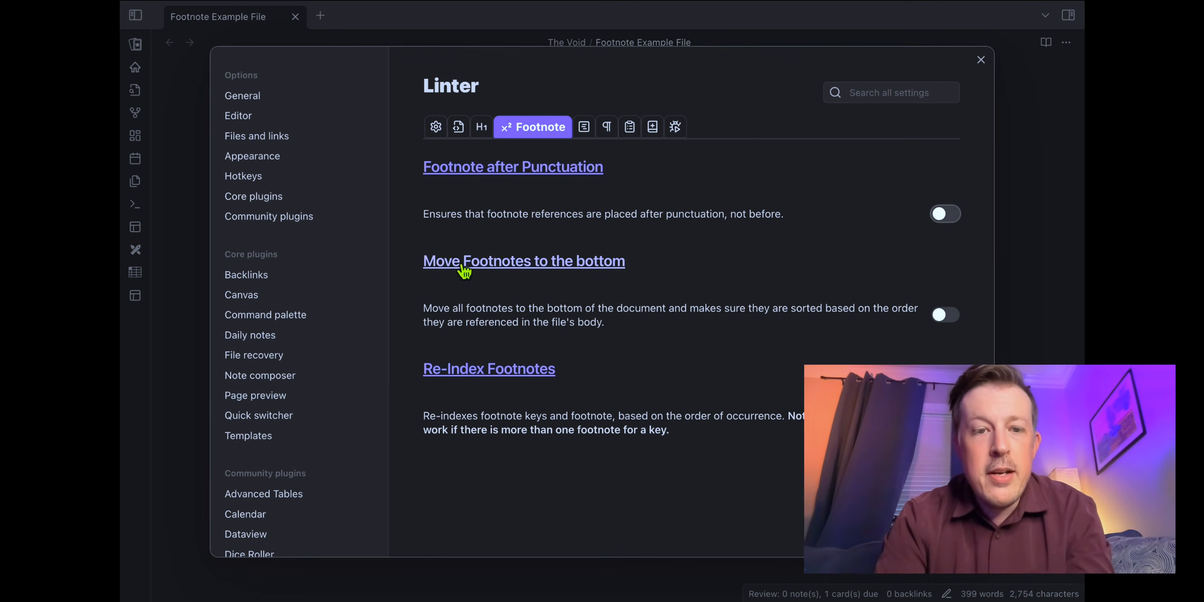
left_click(944, 316)
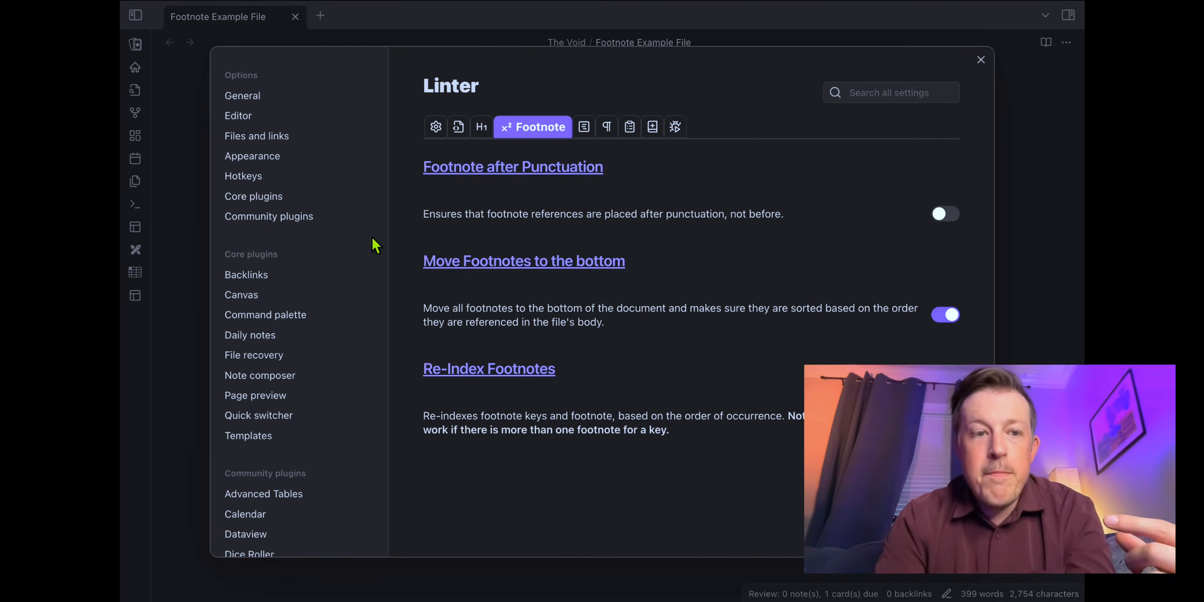
Step: Find the Linter hotkeys and reassign Cmd+Shift+L to "Linter: Lint the current file"
left_click(276, 176)
type("linter")
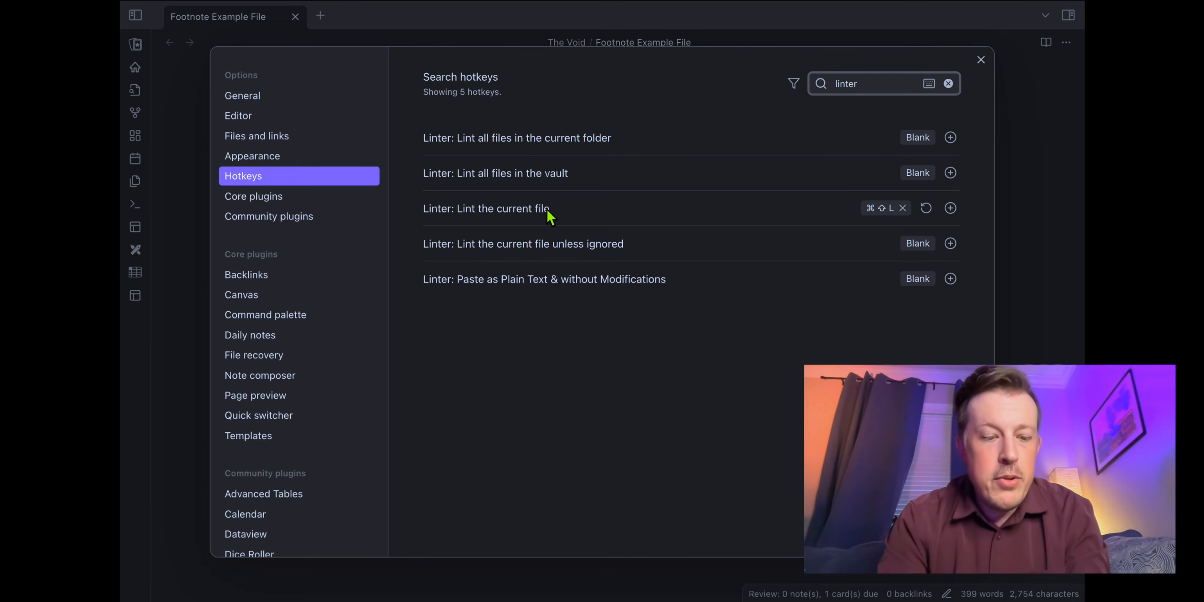
left_click(903, 208)
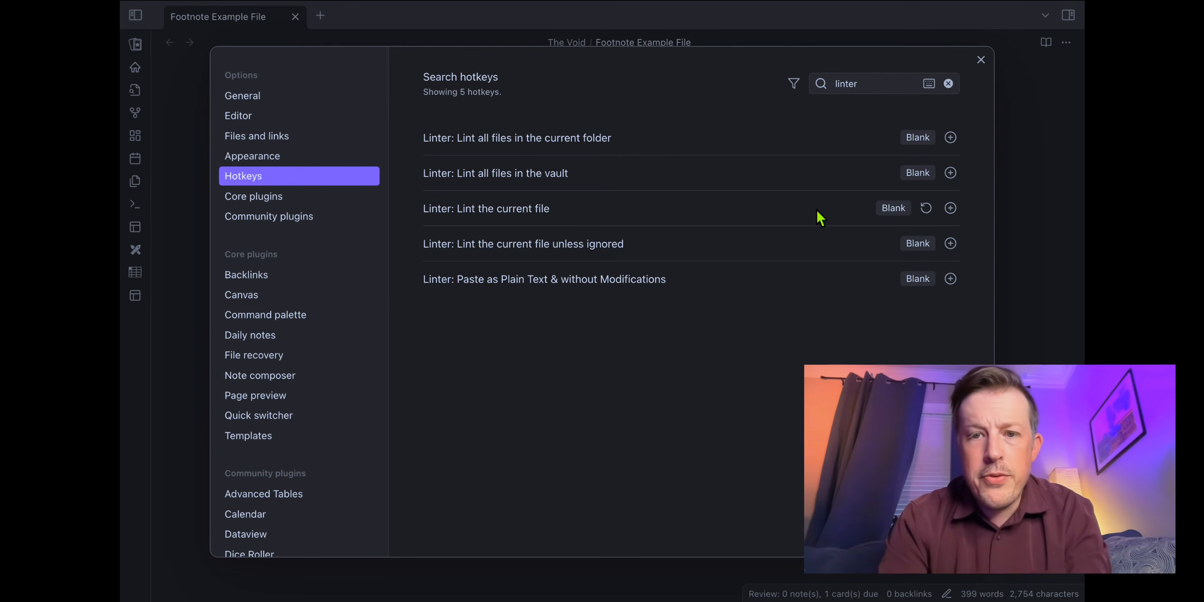
left_click(951, 208)
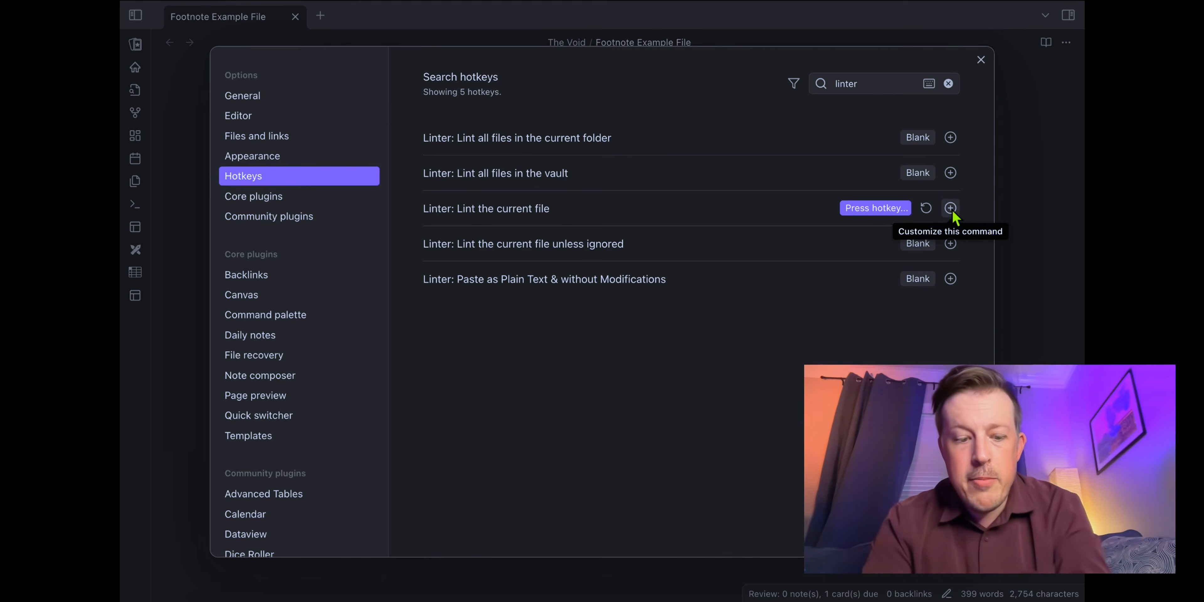
key("super+shift+l")
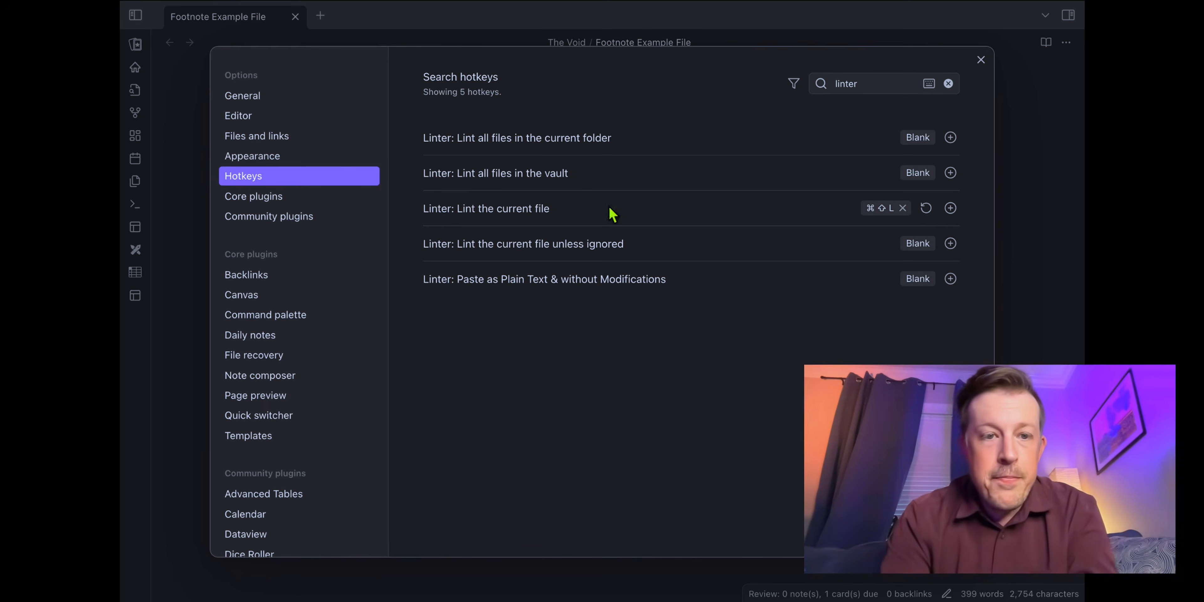
Step: Reopen the Linter options, review the general settings and the footnote rules, and return to the note
left_click(335, 221)
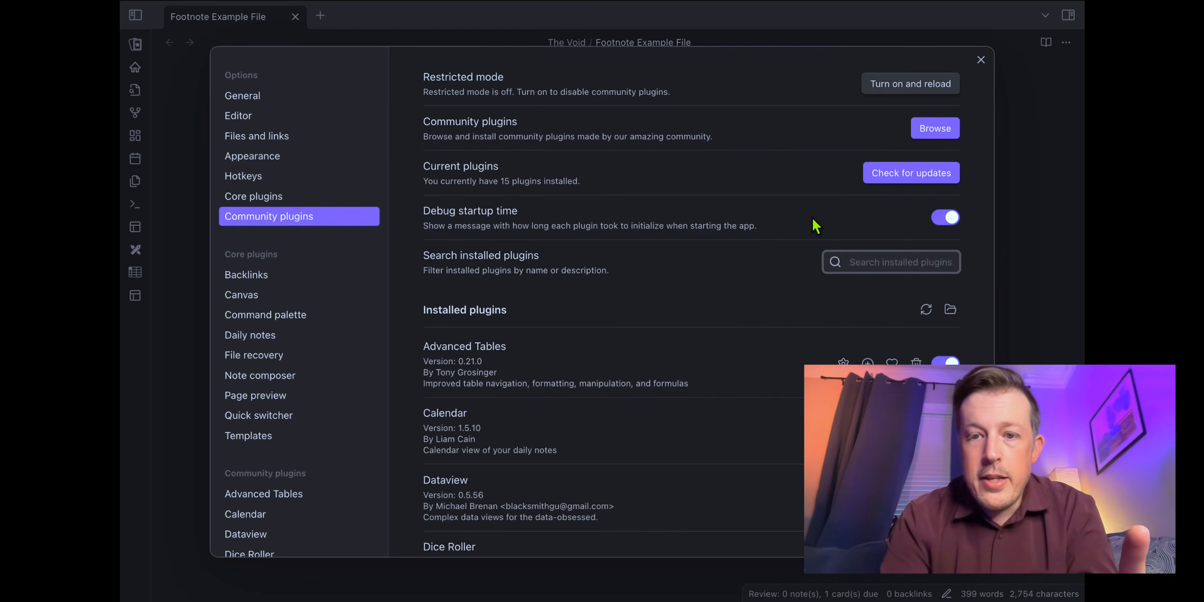
left_click(837, 262)
type("linter")
left_click(868, 375)
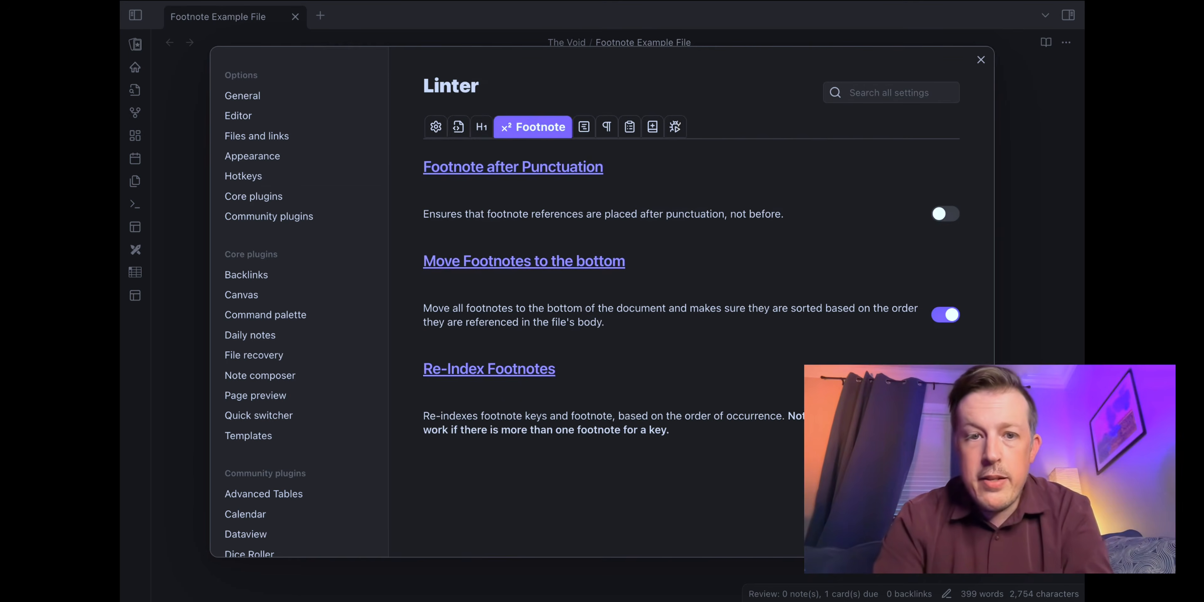
left_click(435, 126)
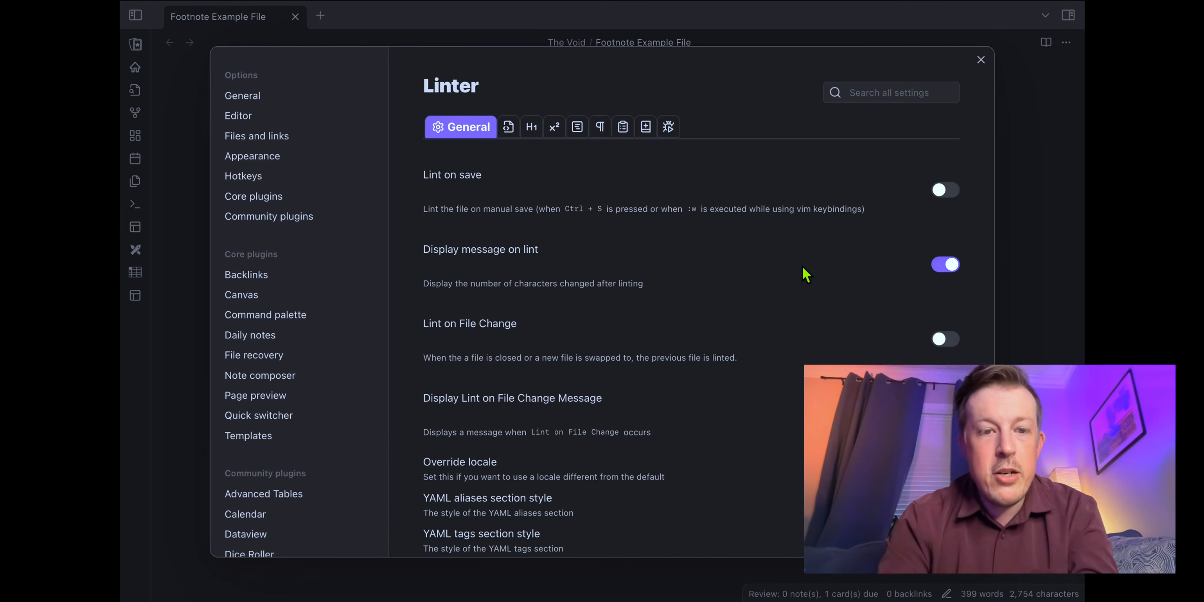
scroll(806, 274, "down", 3)
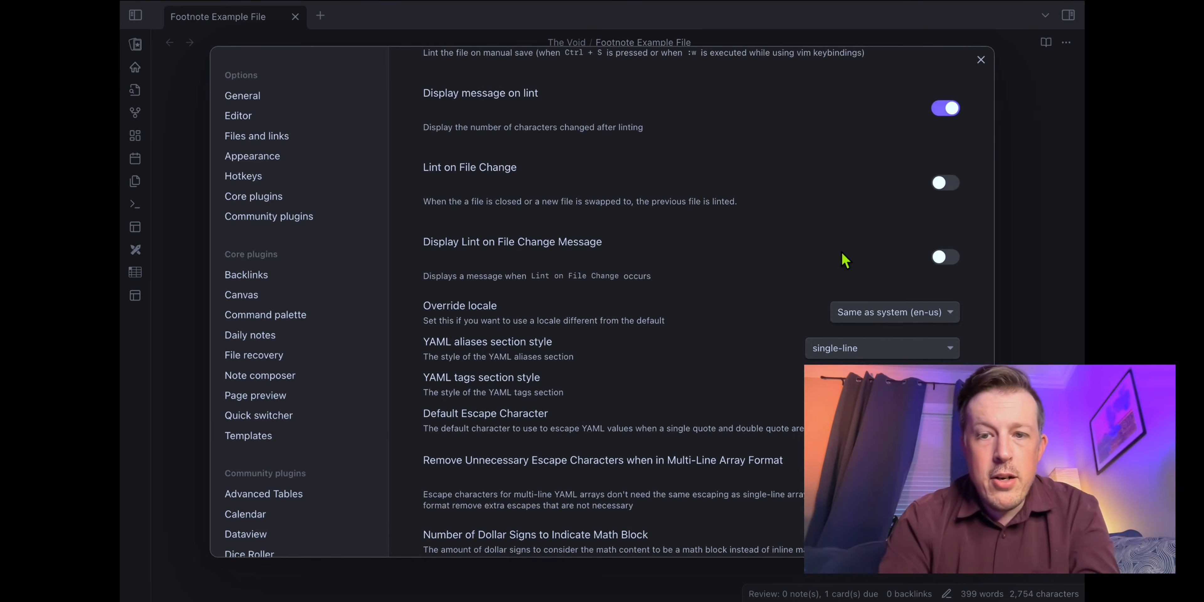
scroll(748, 325, "down", 3)
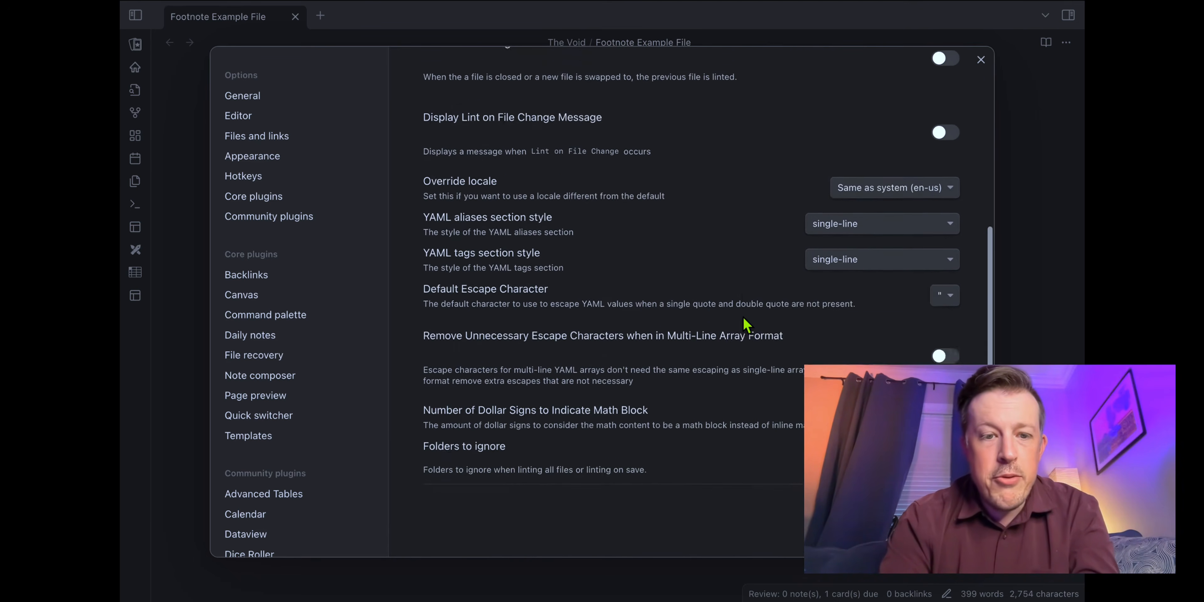
scroll(747, 325, "up", 6)
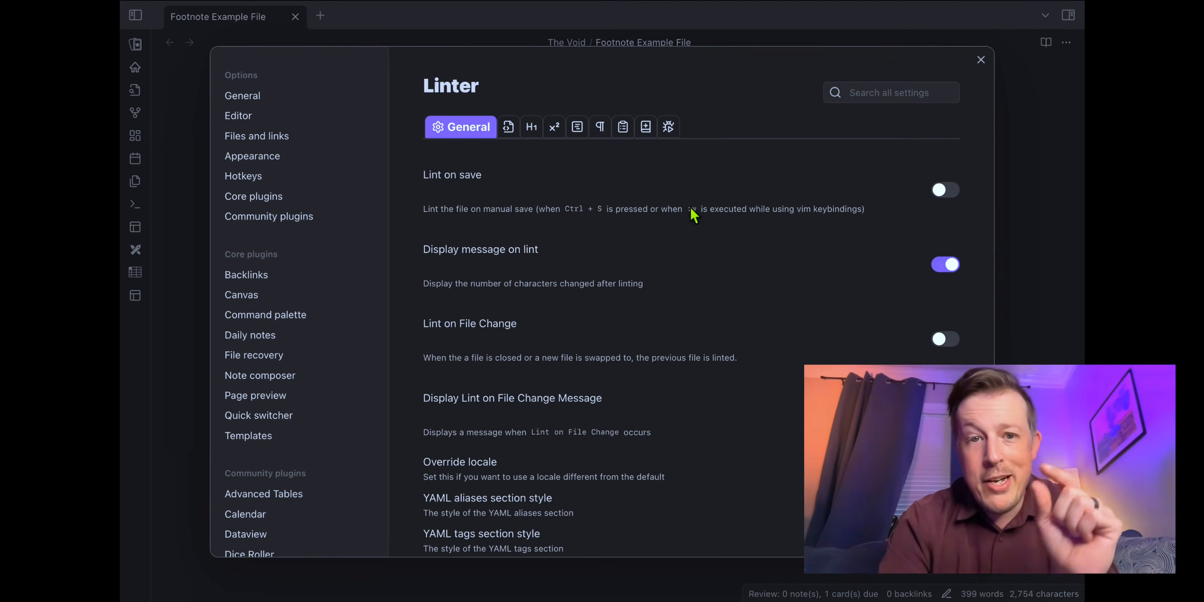
left_click(555, 127)
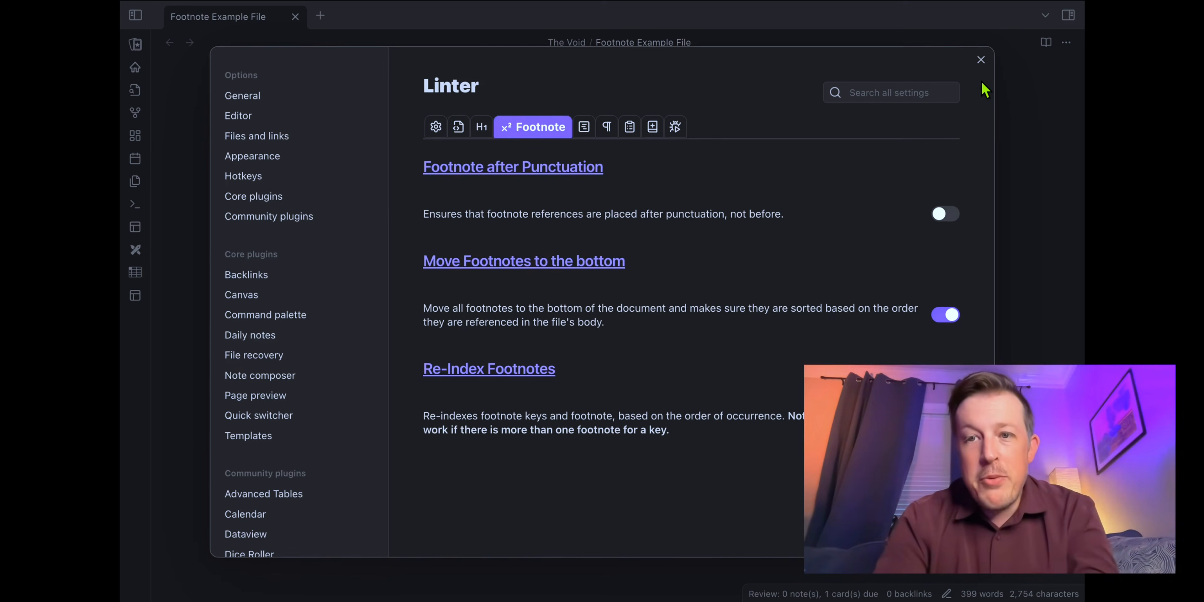
left_click(981, 61)
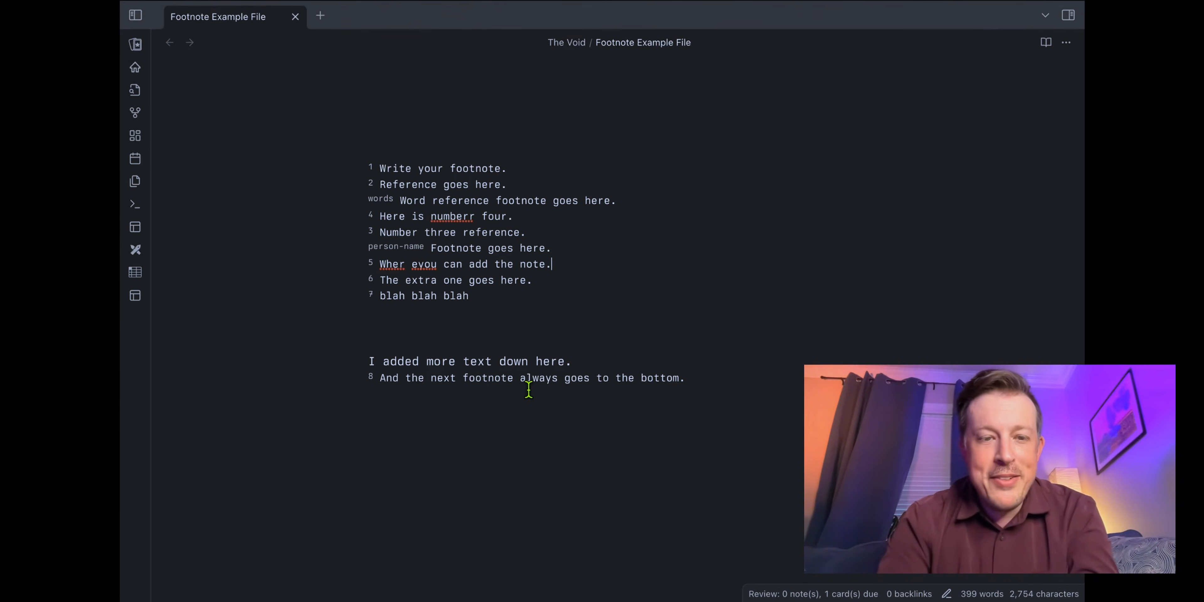
Step: Lint the current note to sort and renumber its footnotes, and check the list at the end
scroll(528, 390, "up", 20)
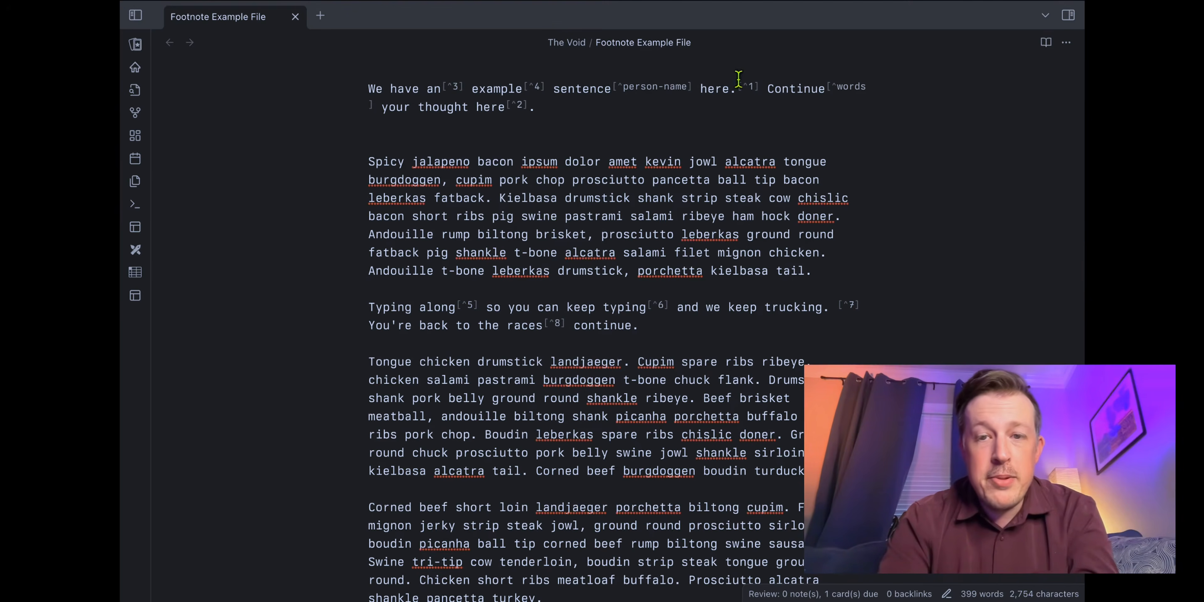
left_click(567, 111)
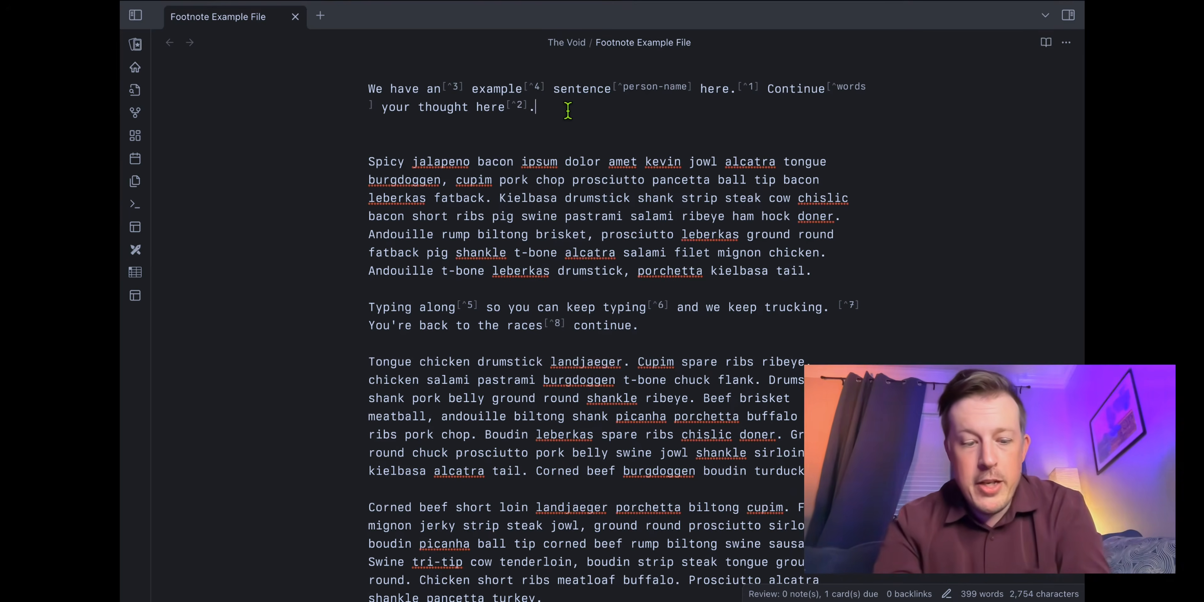
key("ctrl+alt+l")
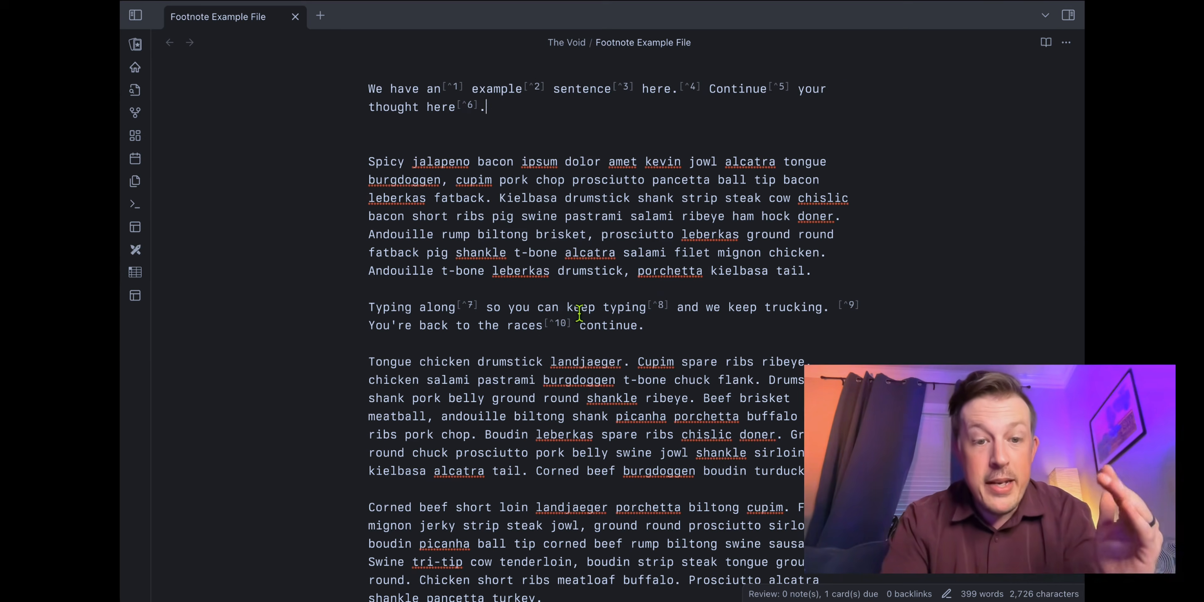
scroll(579, 312, "down", 15)
scroll(579, 312, "down", 5)
left_click(367, 310)
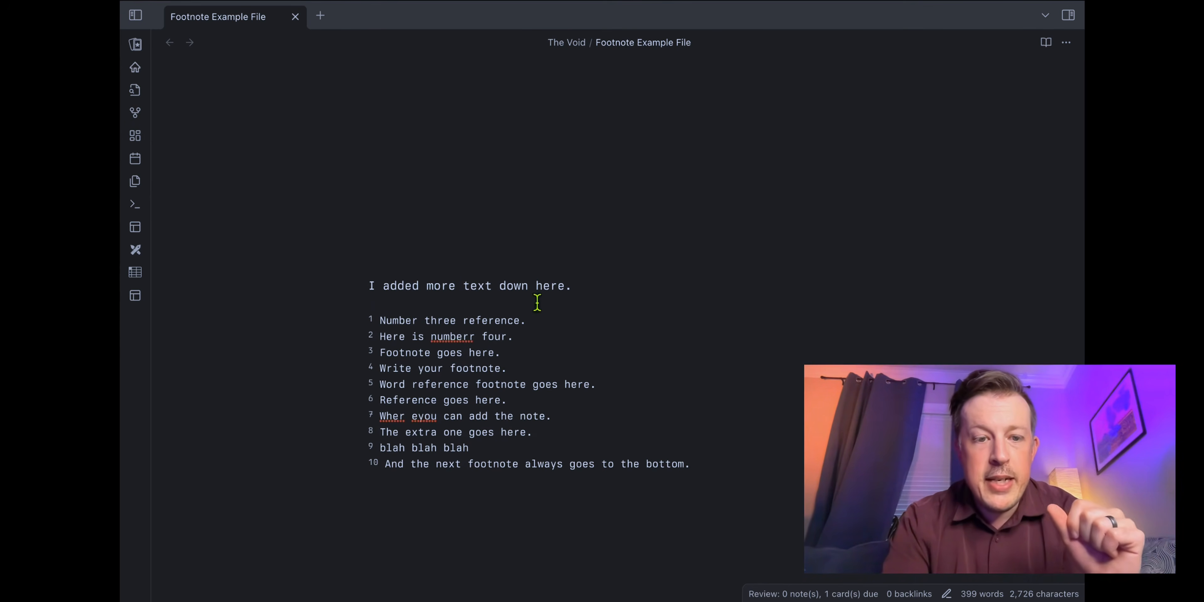
scroll(457, 283, "down", 2)
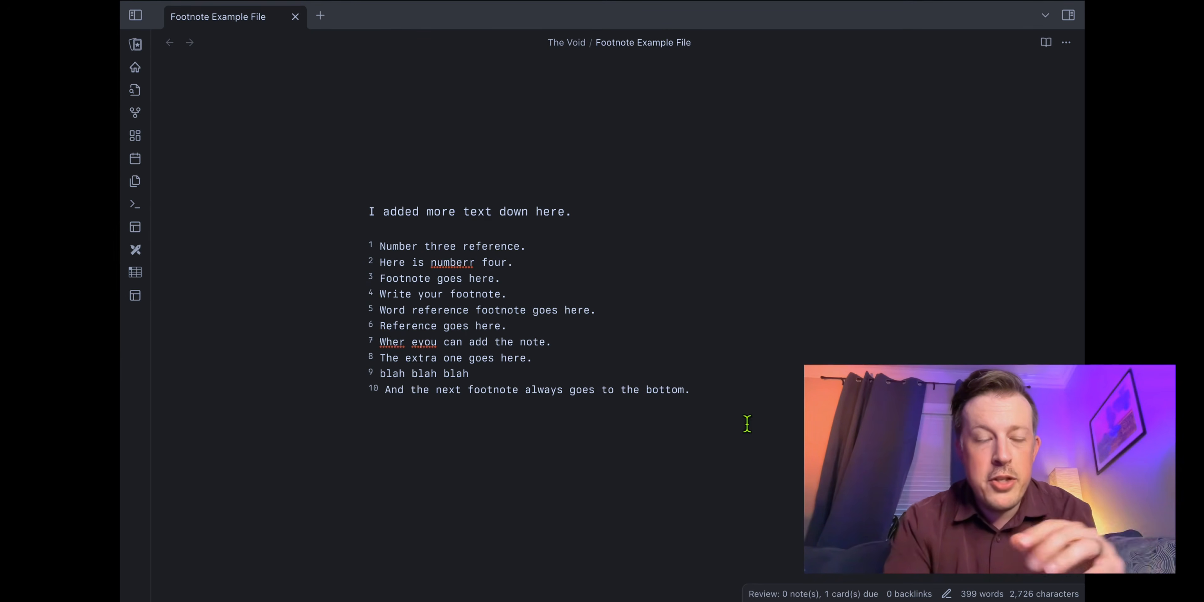
Step: Add the line "We could add a whole lot here." below the last footnote and lint the note again
left_click(748, 393)
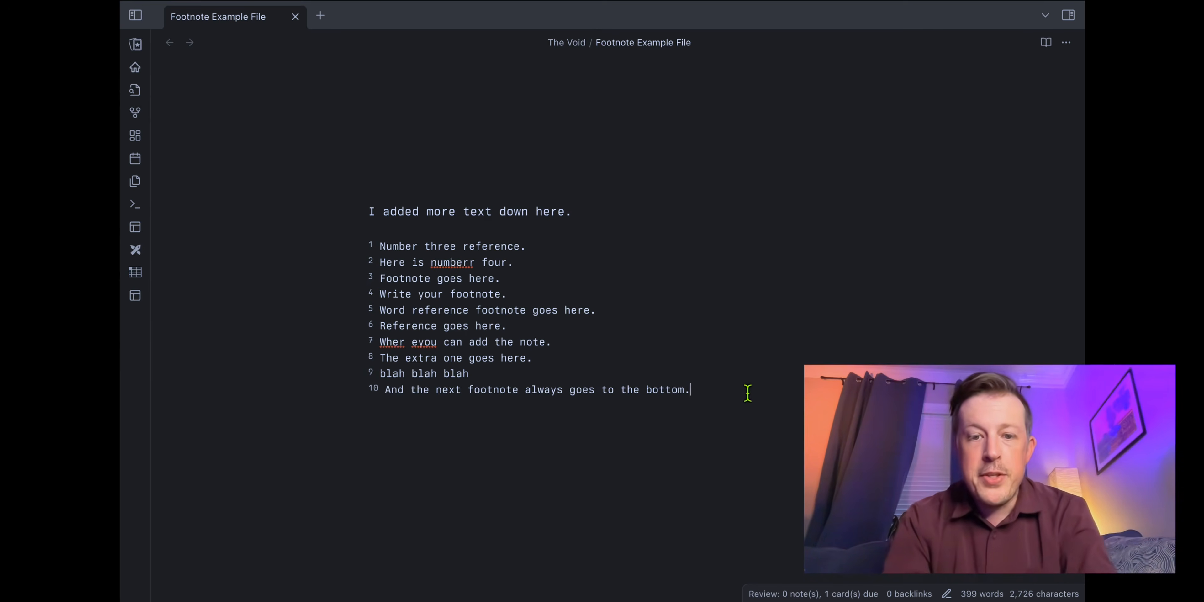
key("Return")
key("Return")
type("We could add a whole lot here.")
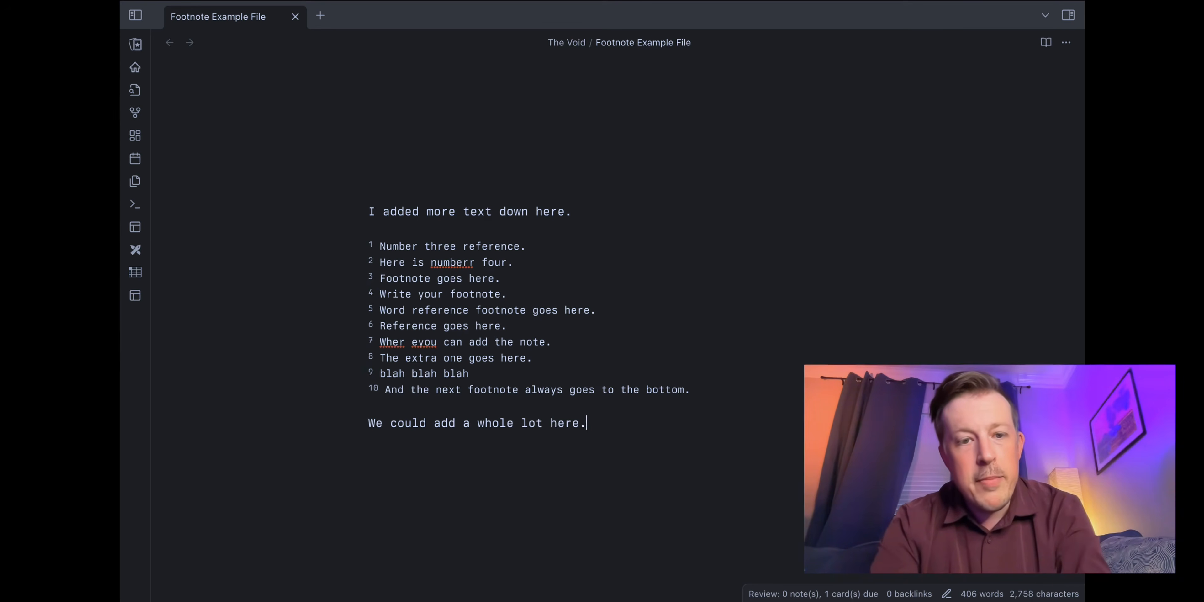
key("super+s")
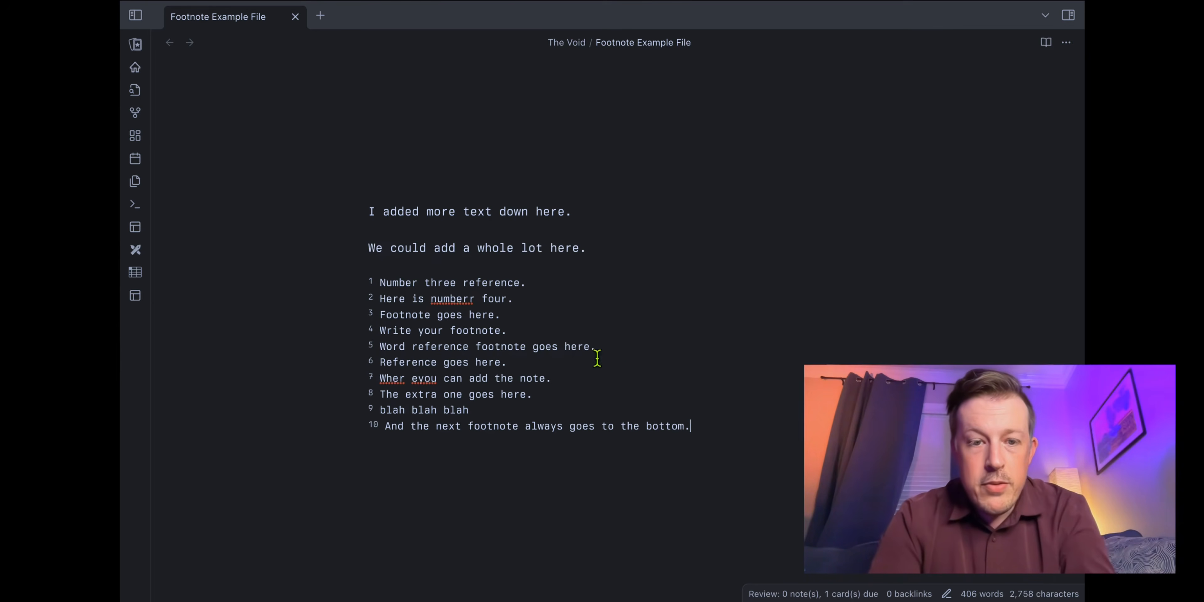
Step: Move footnotes 5 to 7 directly below footnote 2, and lint the note to sort the footnotes again
left_click_drag(555, 379, 341, 359)
key("ctrl+x")
left_click(520, 298)
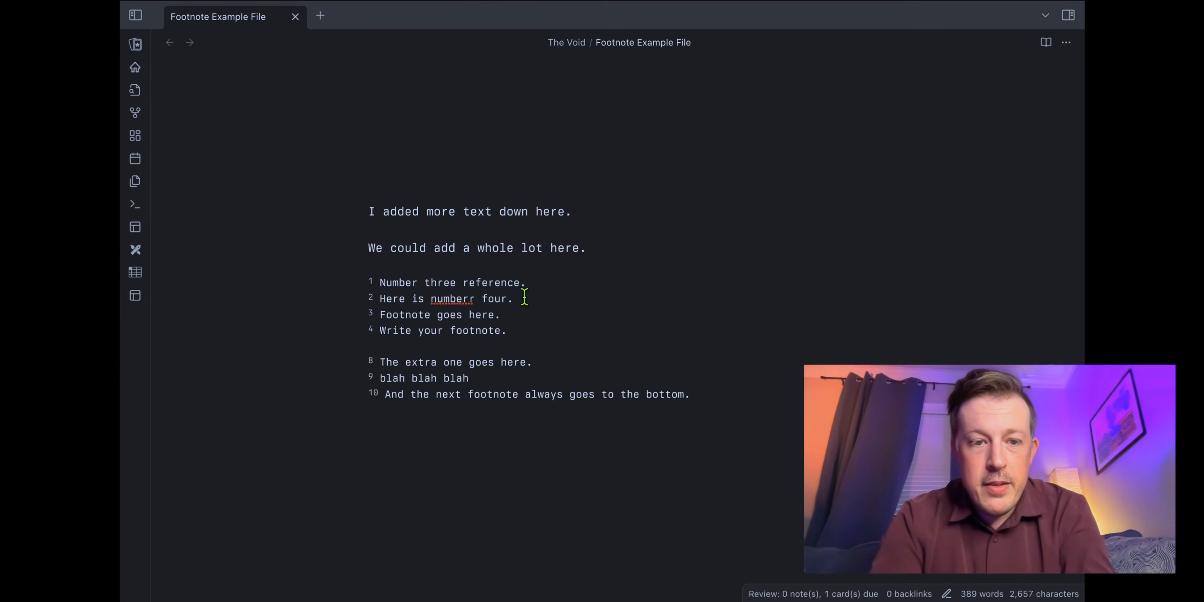
key("Return")
key("ctrl+v")
scroll(553, 374, "down", 3)
left_click(556, 374)
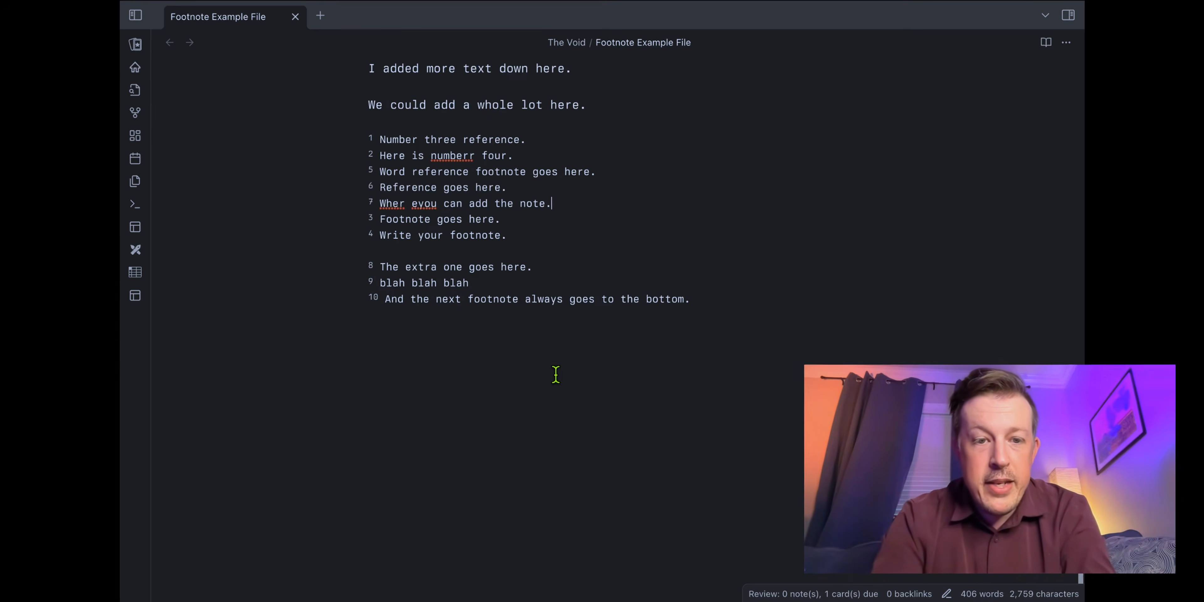
key("ctrl+s")
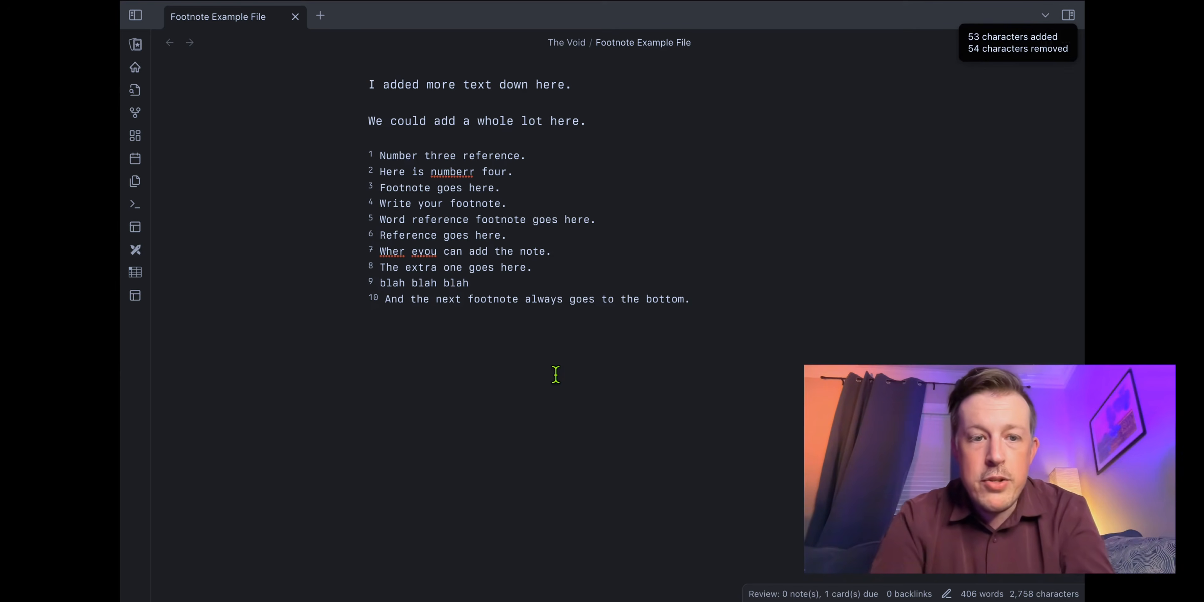
Step: Correct the misspelled words in footnotes 7 and 2 to read "Where you" and "number"
left_click(411, 251)
key("BackSpace")
key("Right")
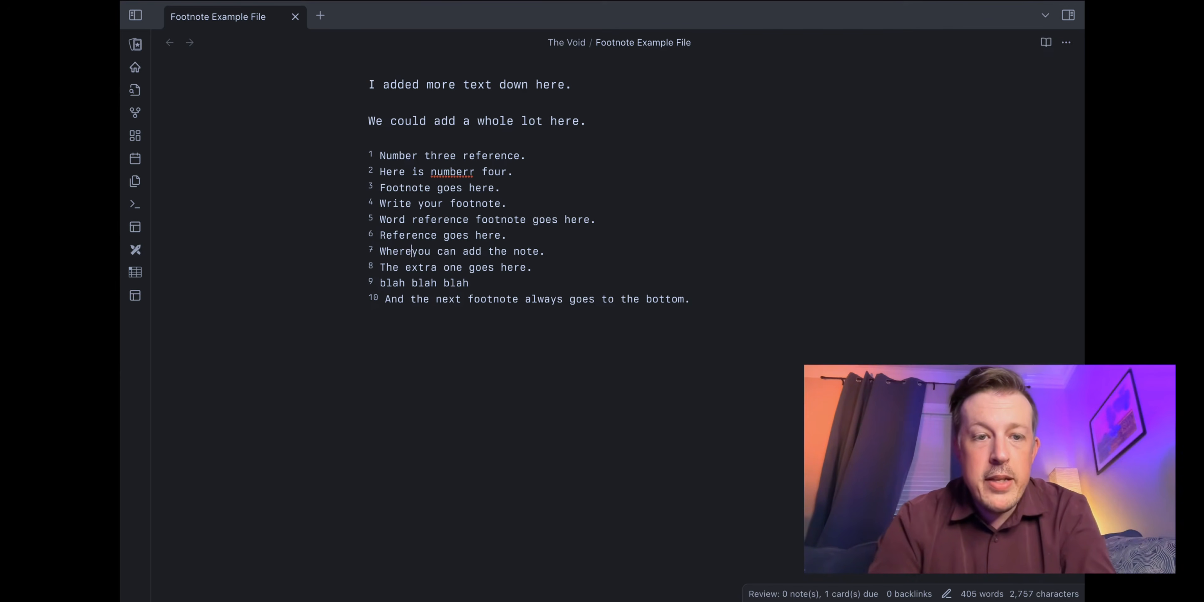
left_click(474, 172)
key("BackSpace")
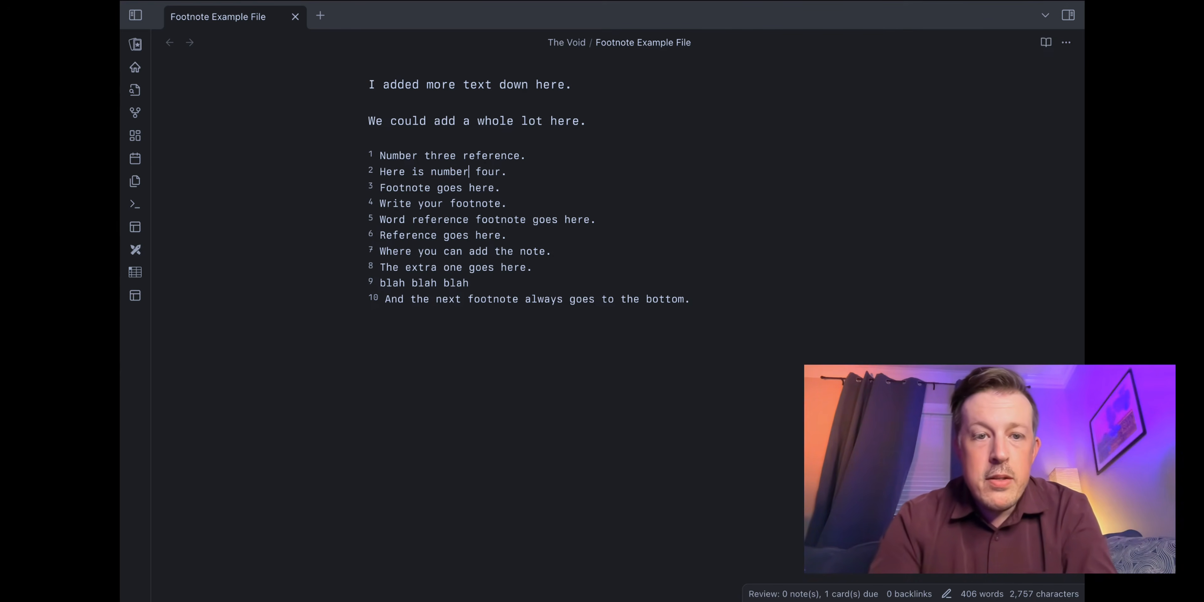
Step: Add an empty line below the last footnote and return to the beginning of the note
left_click(746, 296)
key("Return")
scroll(727, 377, "up", 15)
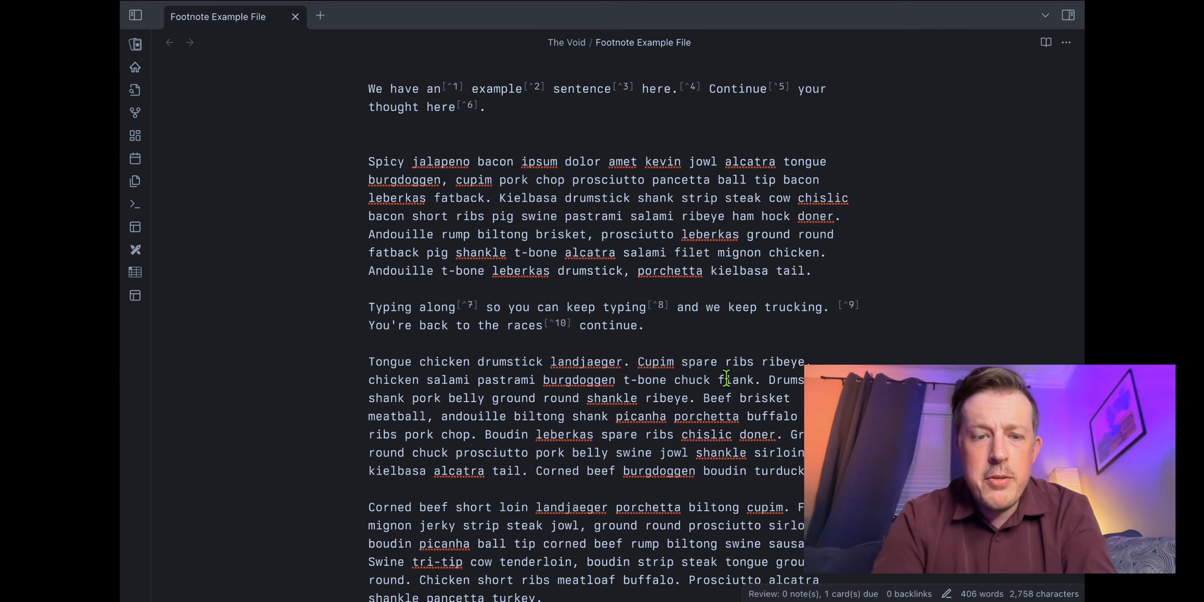